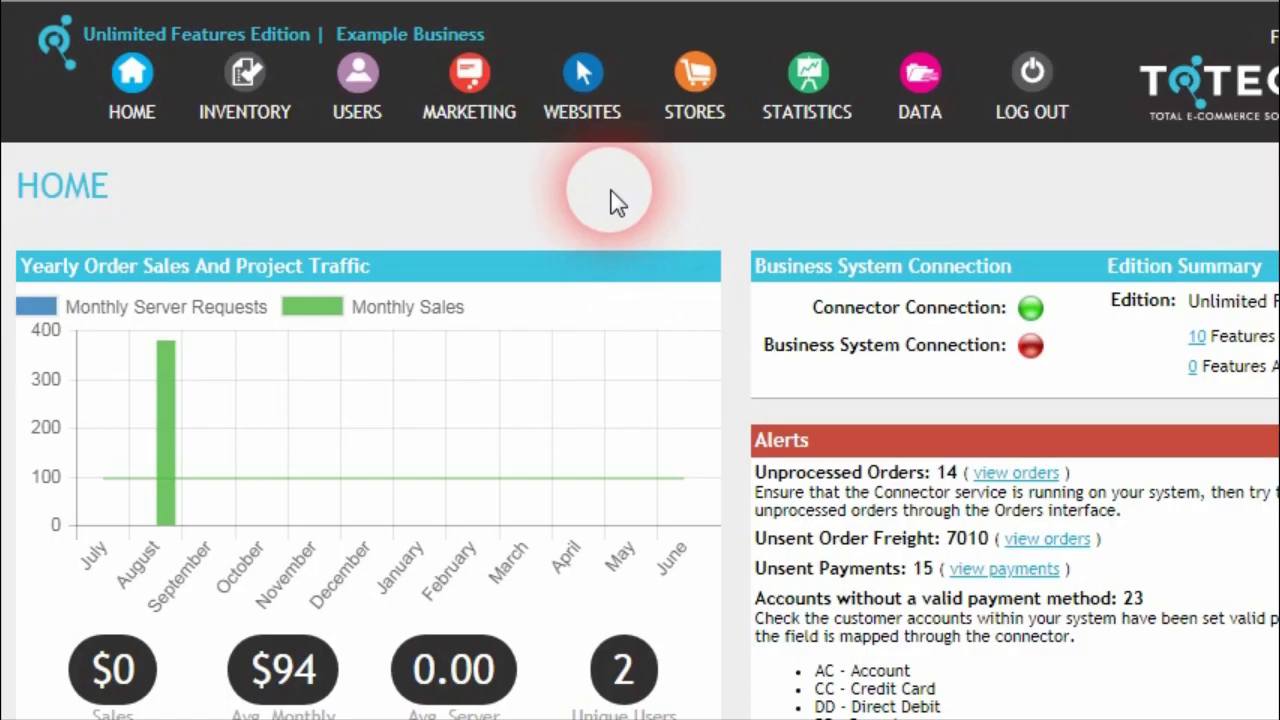
- Open the websites manager and expand the Shopping Basket group in the Web Area Formats Libraries of mwd1-test4.gosquizz.com
{"action": "left_click", "coordinate": [586, 92]}
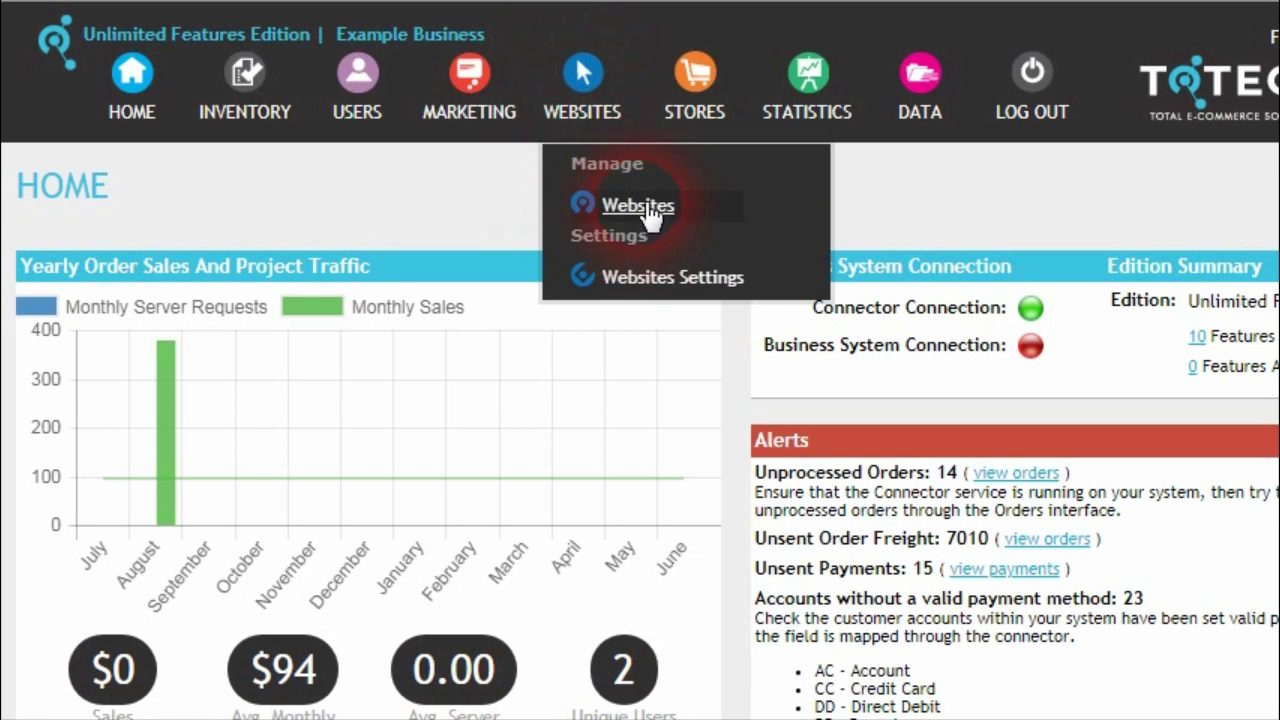
{"action": "scroll", "coordinate": [143, 557], "scroll_direction": "down", "scroll_amount": 10}
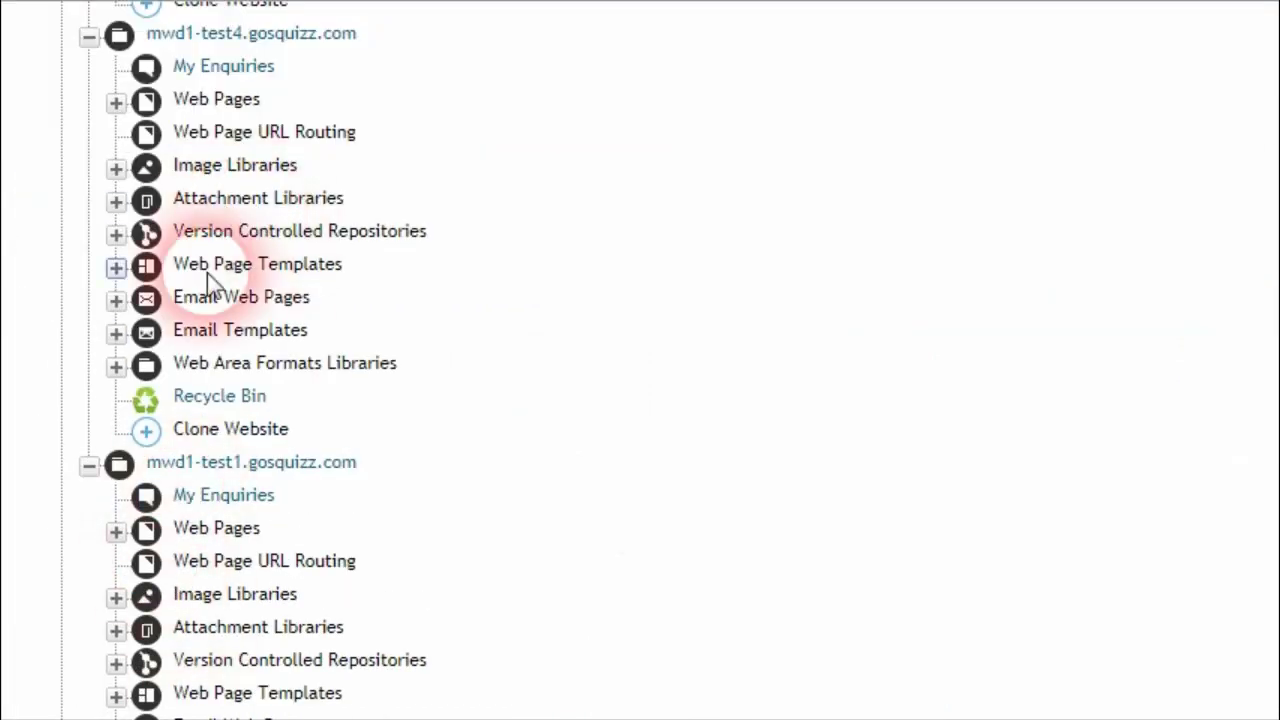
{"action": "left_click", "coordinate": [117, 367]}
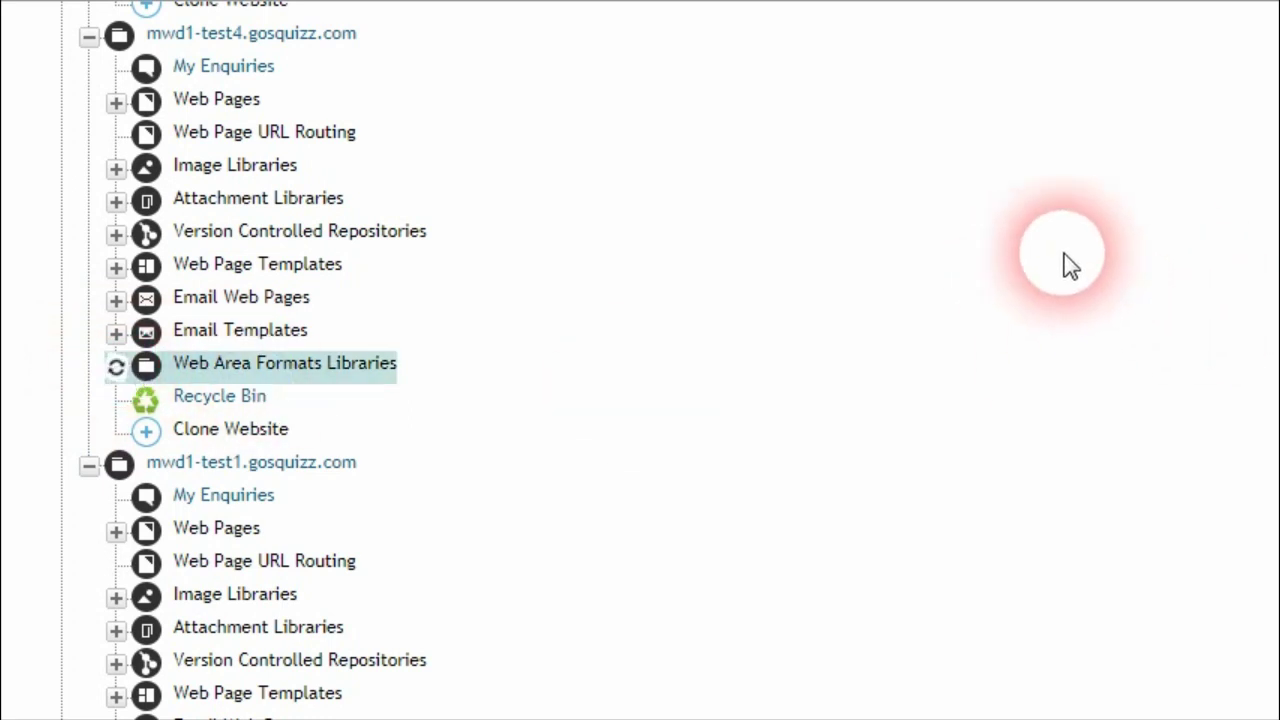
{"action": "scroll", "coordinate": [600, 360], "scroll_direction": "down", "scroll_amount": 5}
{"action": "left_click", "coordinate": [143, 349]}
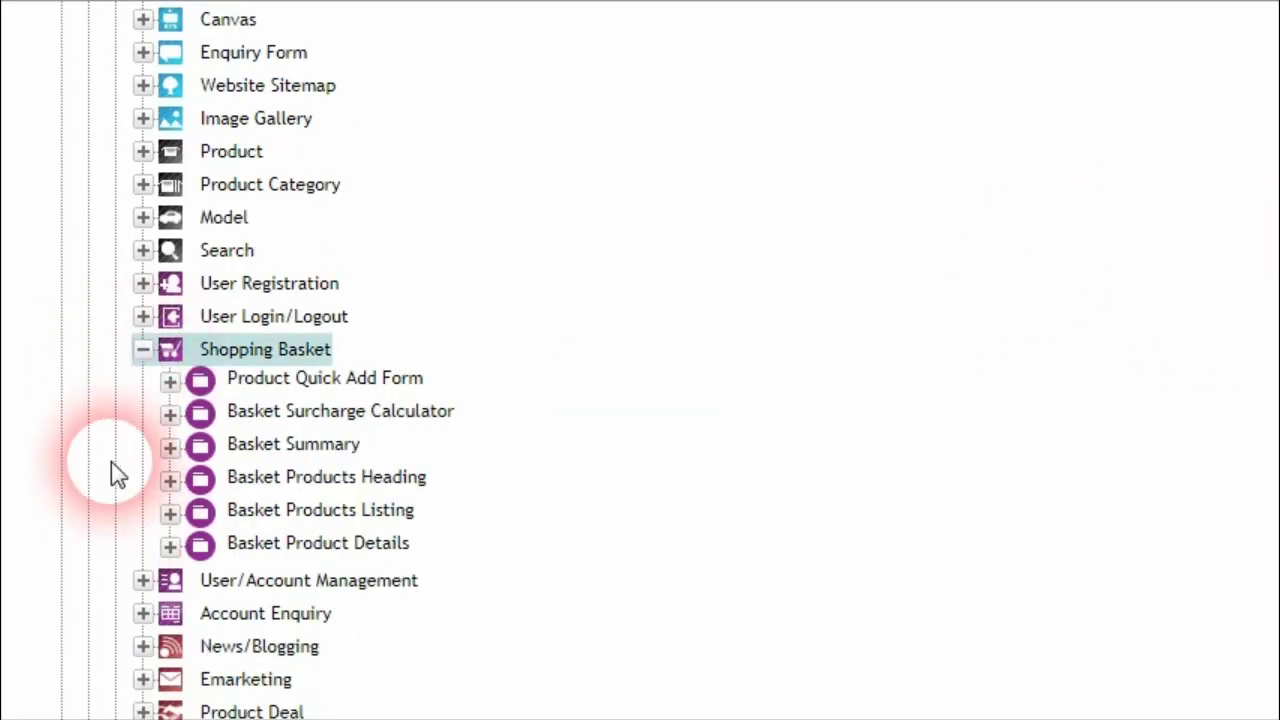
- Open the MWD1.0+ Basket Product Field (List) format from Basket Product Field Record under Basket Products Listing
{"action": "left_click", "coordinate": [170, 512]}
{"action": "scroll", "coordinate": [180, 518], "scroll_direction": "down", "scroll_amount": 3}
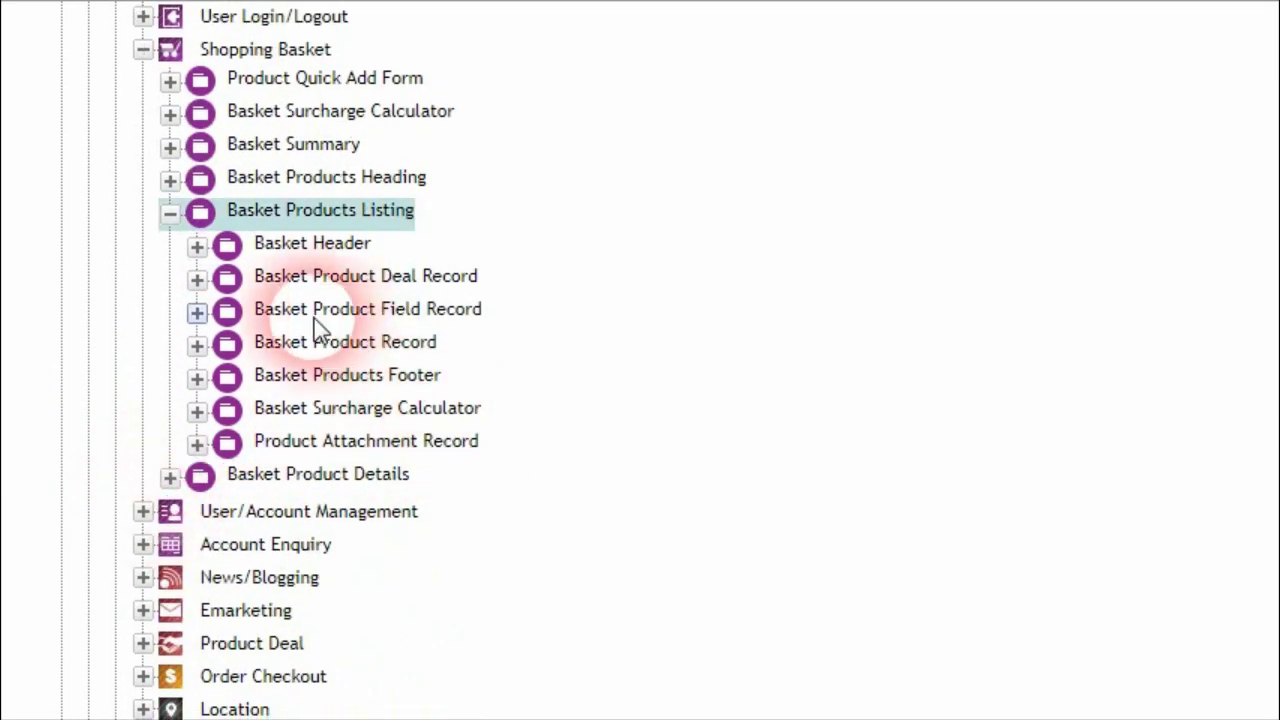
{"action": "left_click", "coordinate": [197, 312]}
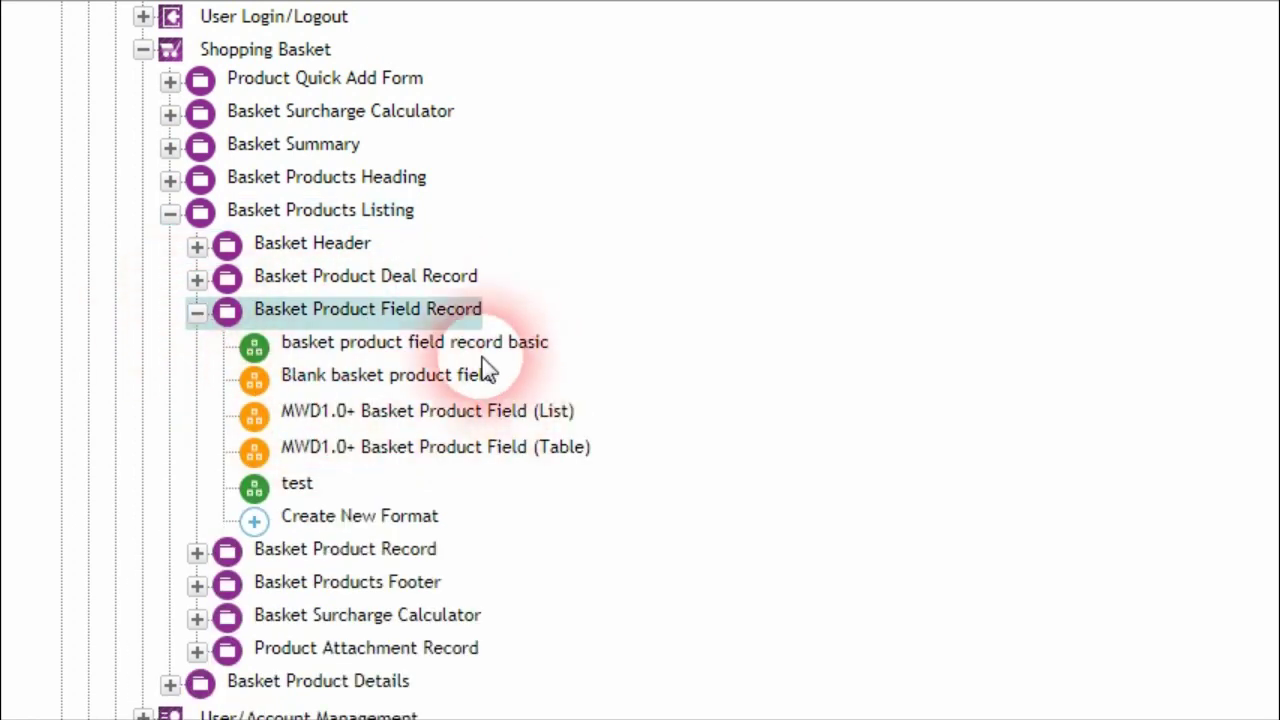
{"action": "left_click", "coordinate": [400, 425]}
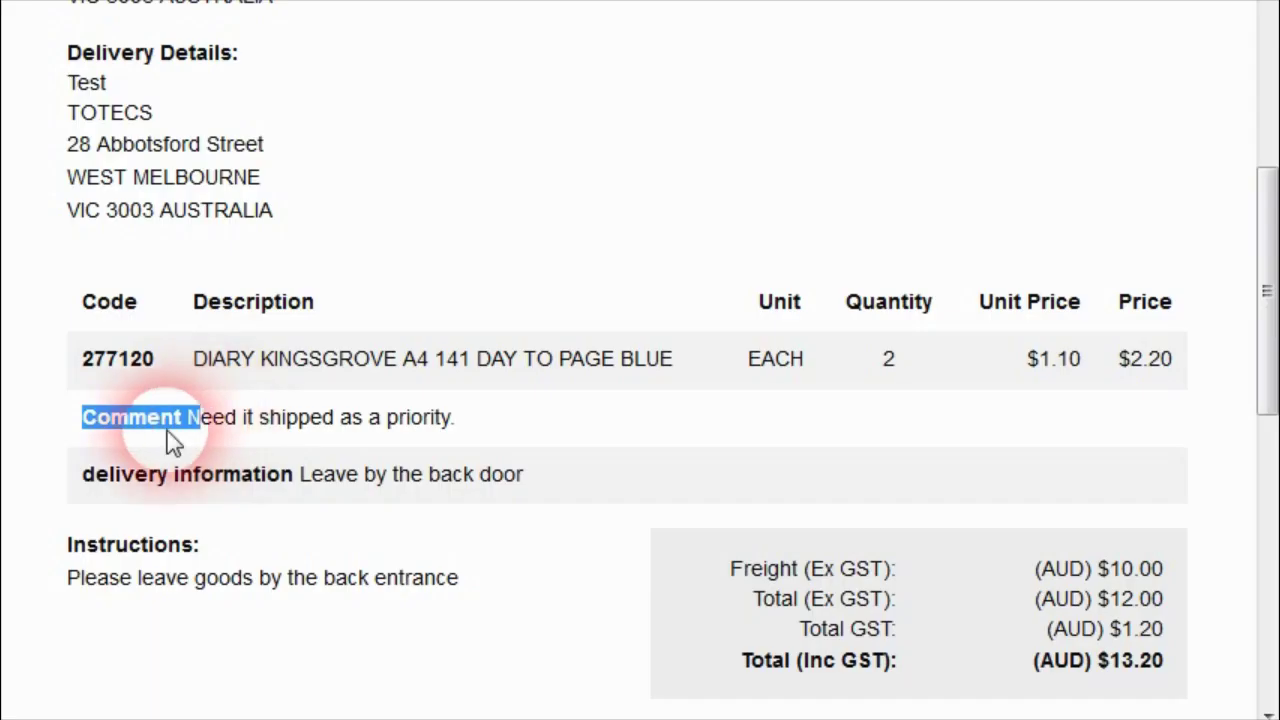
- On the order page, examine the labels and values of the Comment and delivery information lines below the product
{"action": "left_click", "coordinate": [80, 432]}
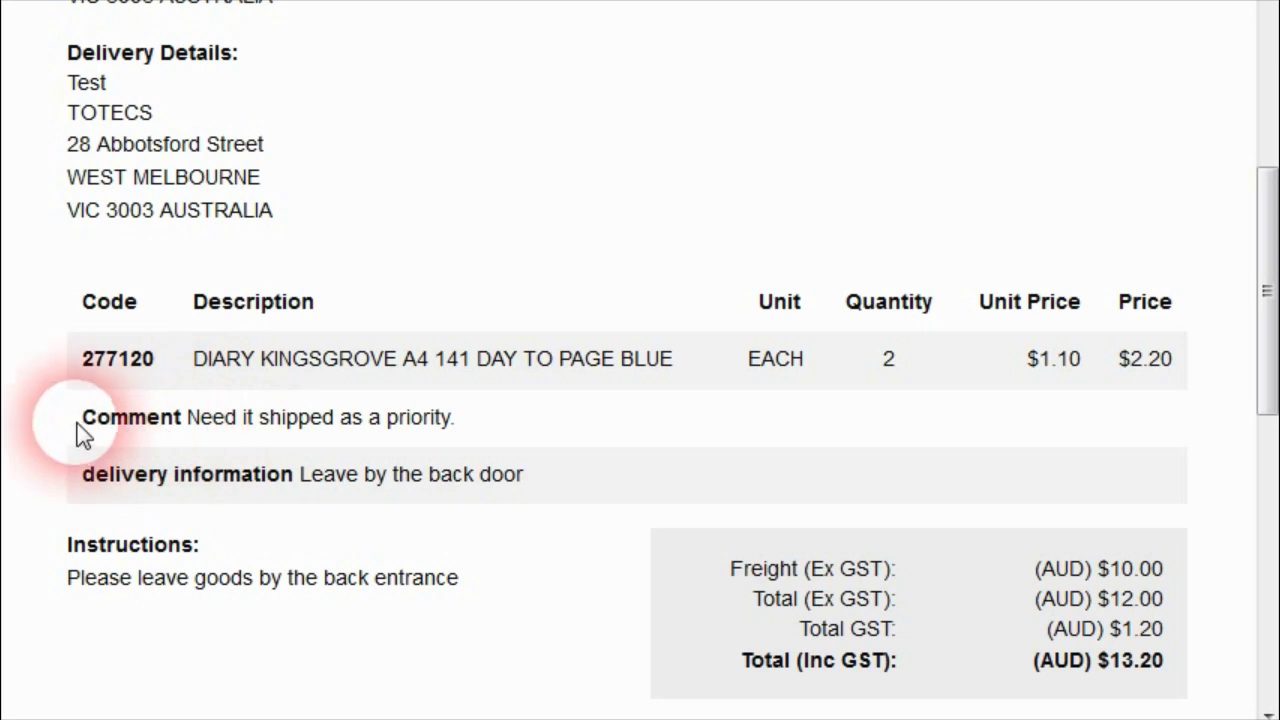
{"action": "left_click_drag", "start_coordinate": [181, 418], "coordinate": [456, 430]}
{"action": "double_click", "coordinate": [177, 423]}
{"action": "left_click", "coordinate": [88, 440]}
{"action": "left_click_drag", "start_coordinate": [80, 478], "coordinate": [586, 506]}
{"action": "left_click", "coordinate": [527, 490]}
{"action": "left_click_drag", "start_coordinate": [84, 420], "coordinate": [466, 425]}
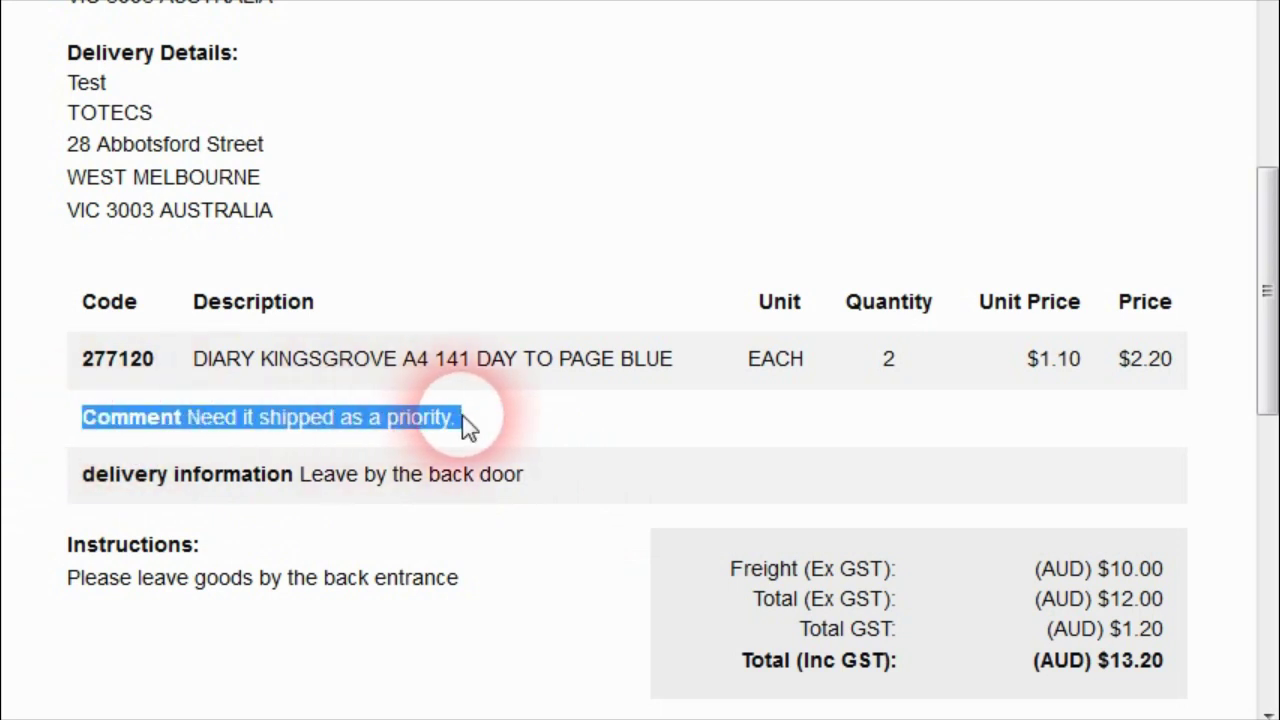
{"action": "left_click", "coordinate": [450, 425]}
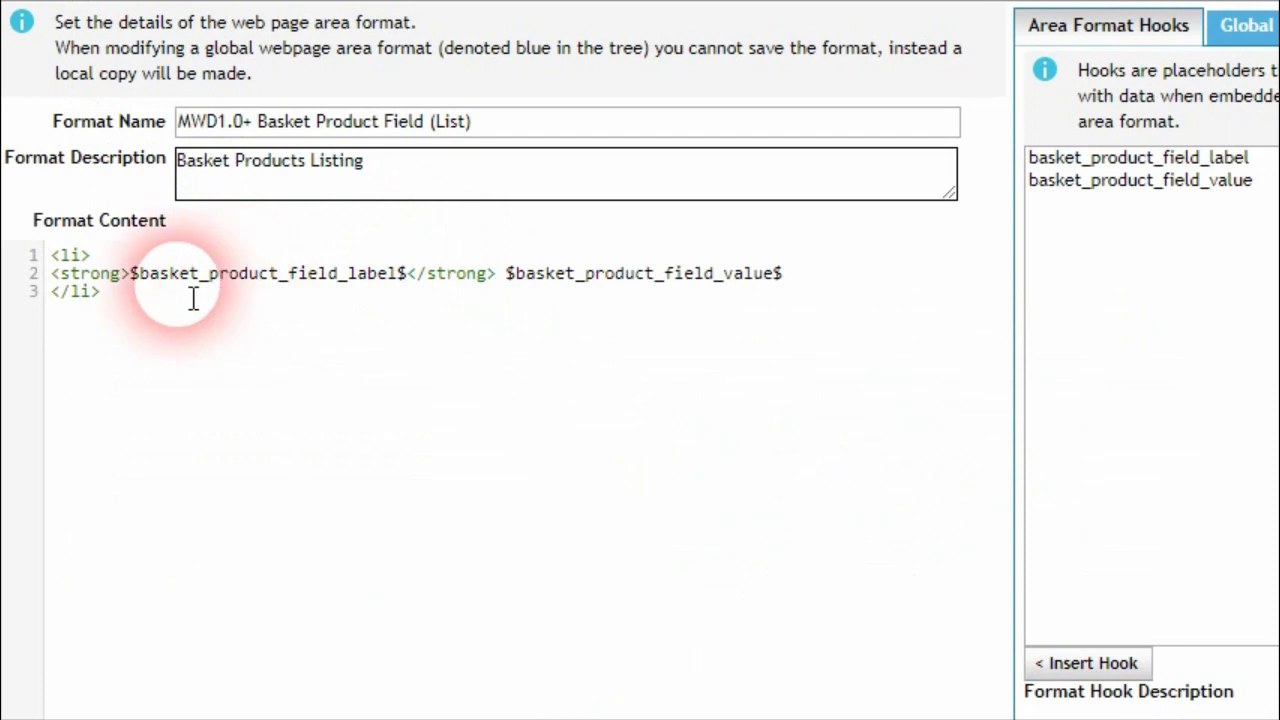
- Collapse the Basket Products Listing formats and expand Order Checkout/Submission under Order Checkout to locate its Basket Product Field Record
{"action": "scroll", "coordinate": [1268, 495], "scroll_direction": "down", "scroll_amount": 5}
{"action": "scroll", "coordinate": [1166, 609], "scroll_direction": "up", "scroll_amount": 1}
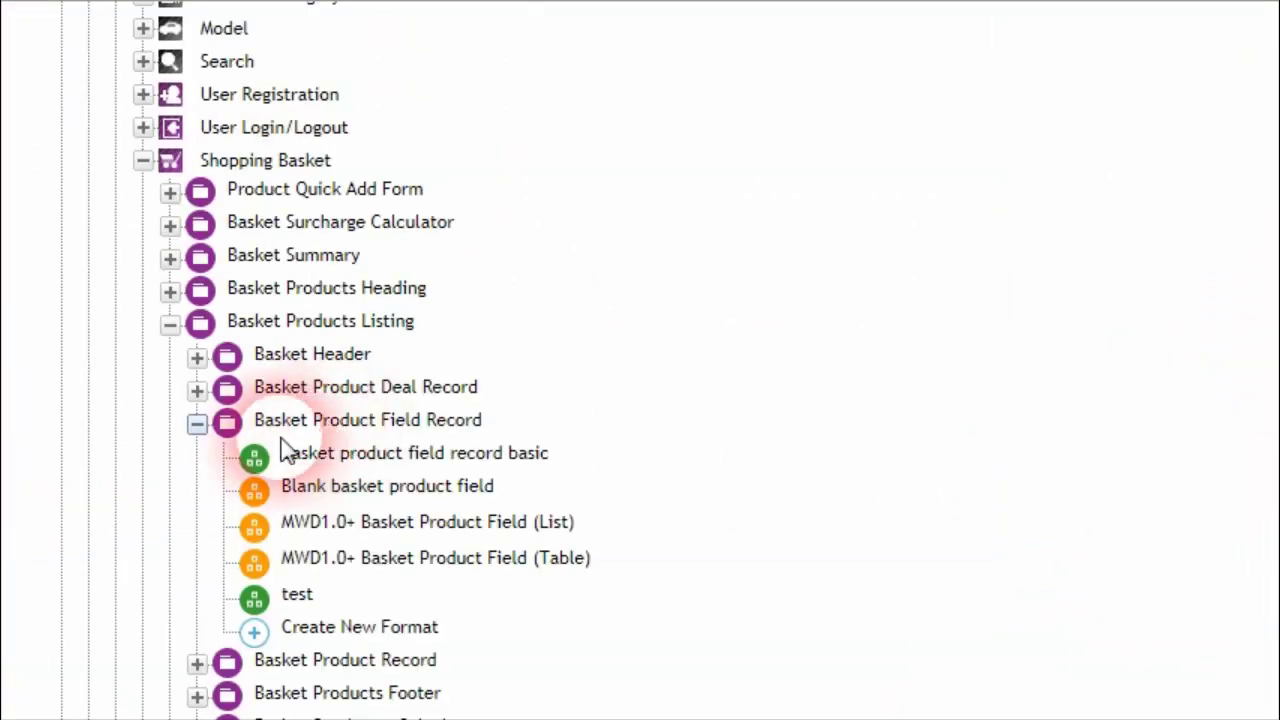
{"action": "left_click", "coordinate": [197, 423]}
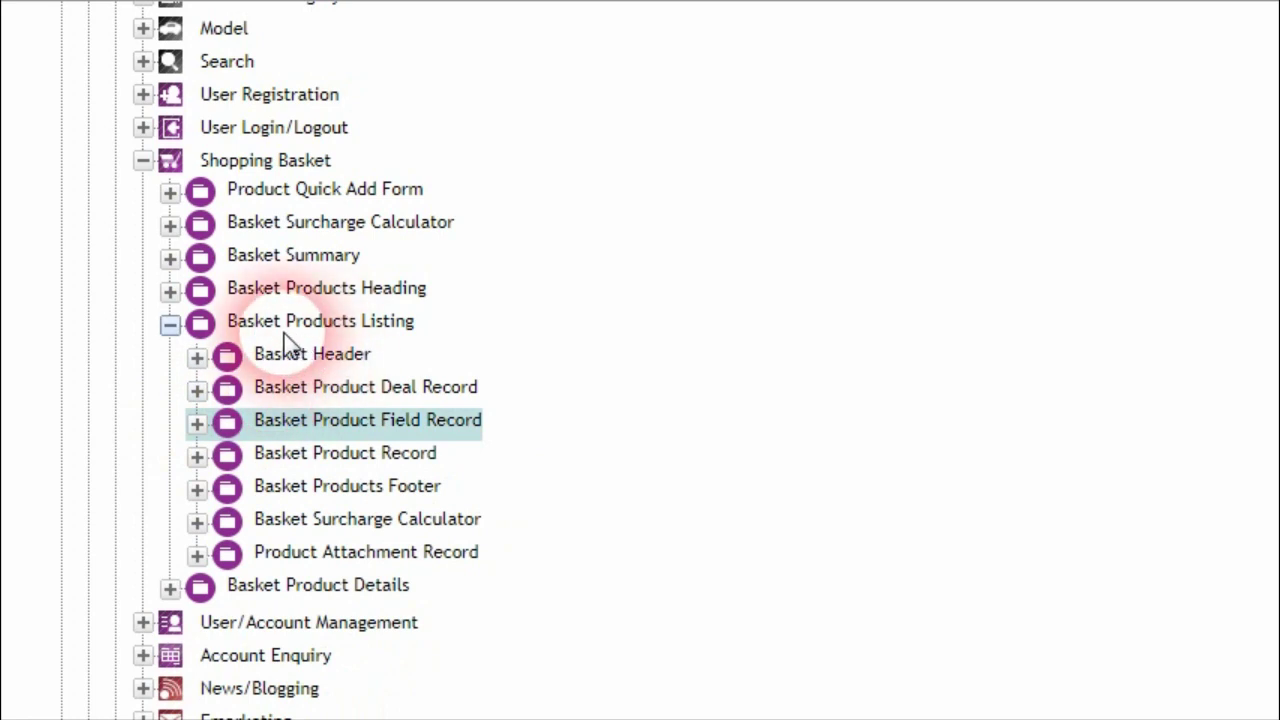
{"action": "left_click", "coordinate": [170, 324]}
{"action": "left_click", "coordinate": [143, 556]}
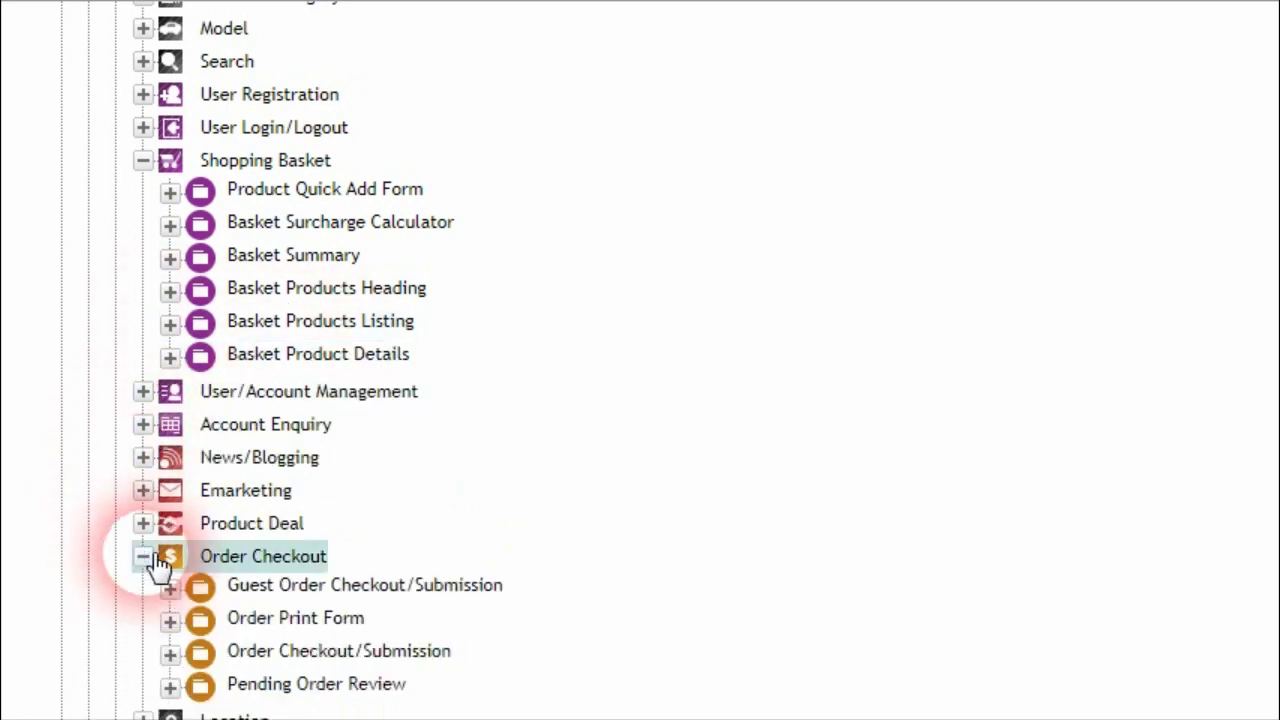
{"action": "scroll", "coordinate": [130, 530], "scroll_direction": "down", "scroll_amount": 3}
{"action": "left_click", "coordinate": [170, 352]}
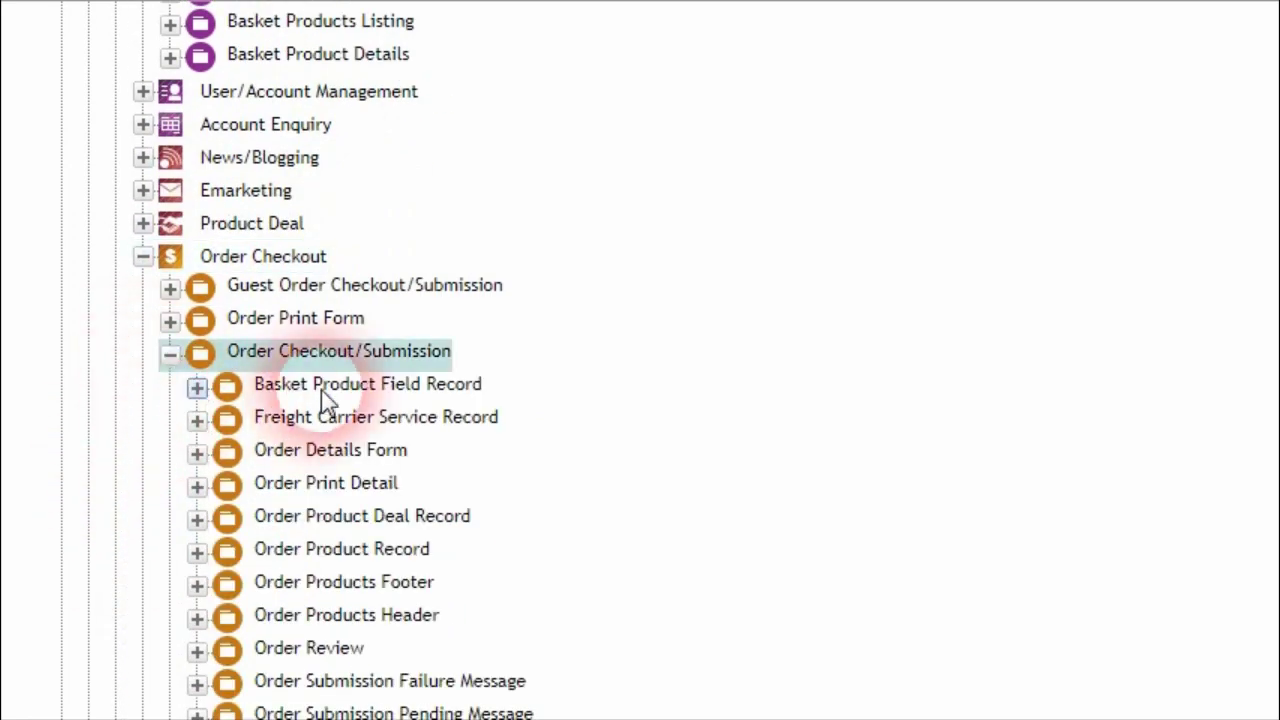
{"action": "left_click_drag", "start_coordinate": [531, 404], "coordinate": [290, 391]}
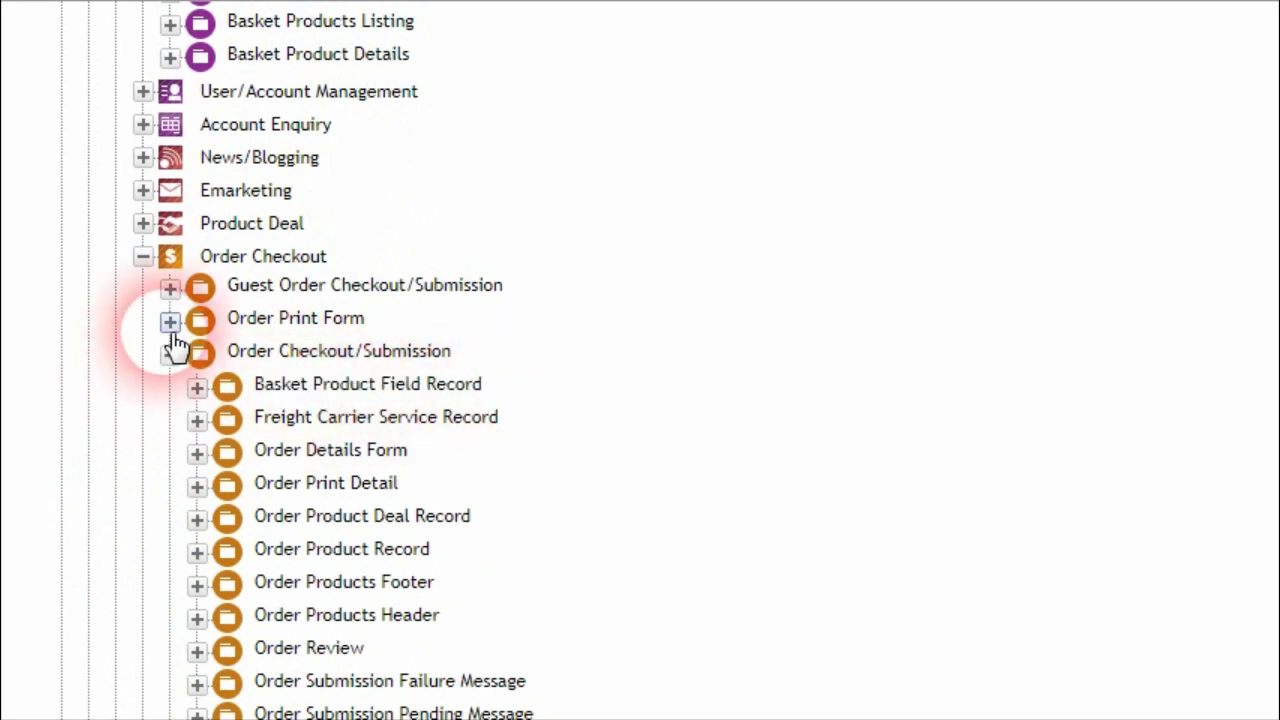
- Inspect the formats under Guest Order Checkout/Submission and Order Print Form, then collapse all the Order Checkout subgroups
{"action": "left_click", "coordinate": [170, 288]}
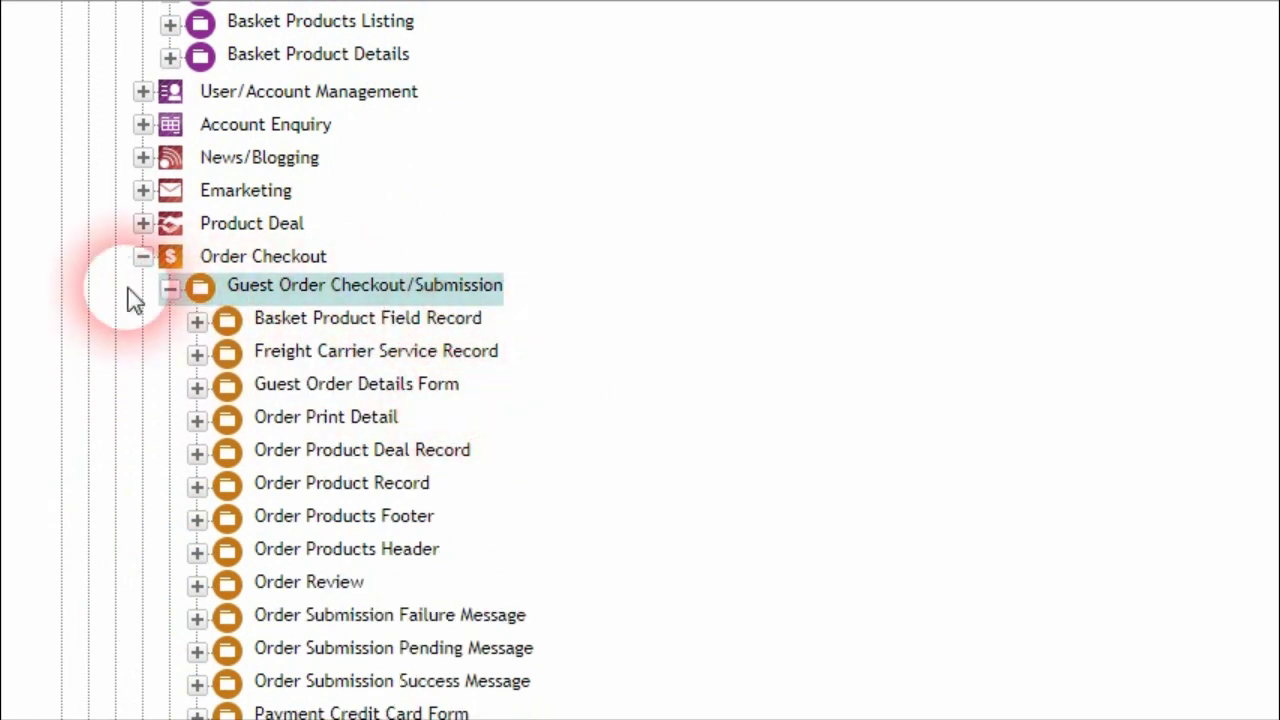
{"action": "left_click", "coordinate": [170, 288]}
{"action": "left_click", "coordinate": [170, 321]}
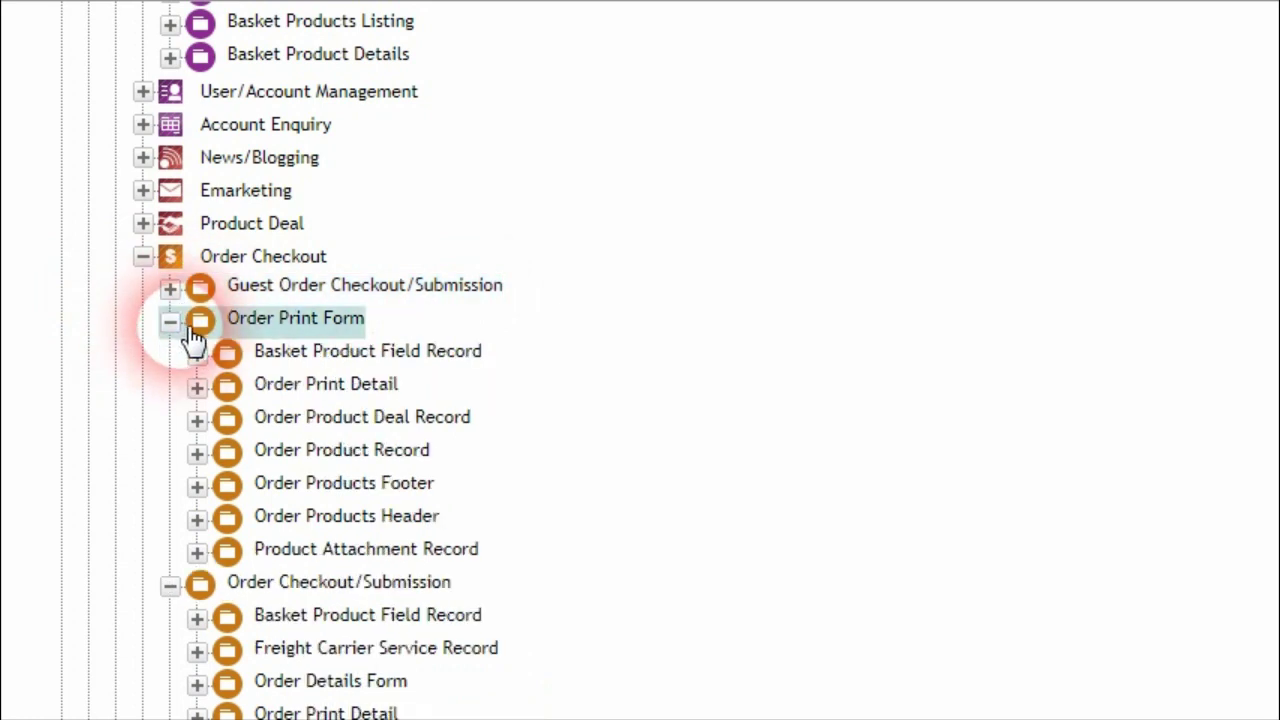
{"action": "left_click", "coordinate": [170, 321]}
{"action": "left_click", "coordinate": [171, 355]}
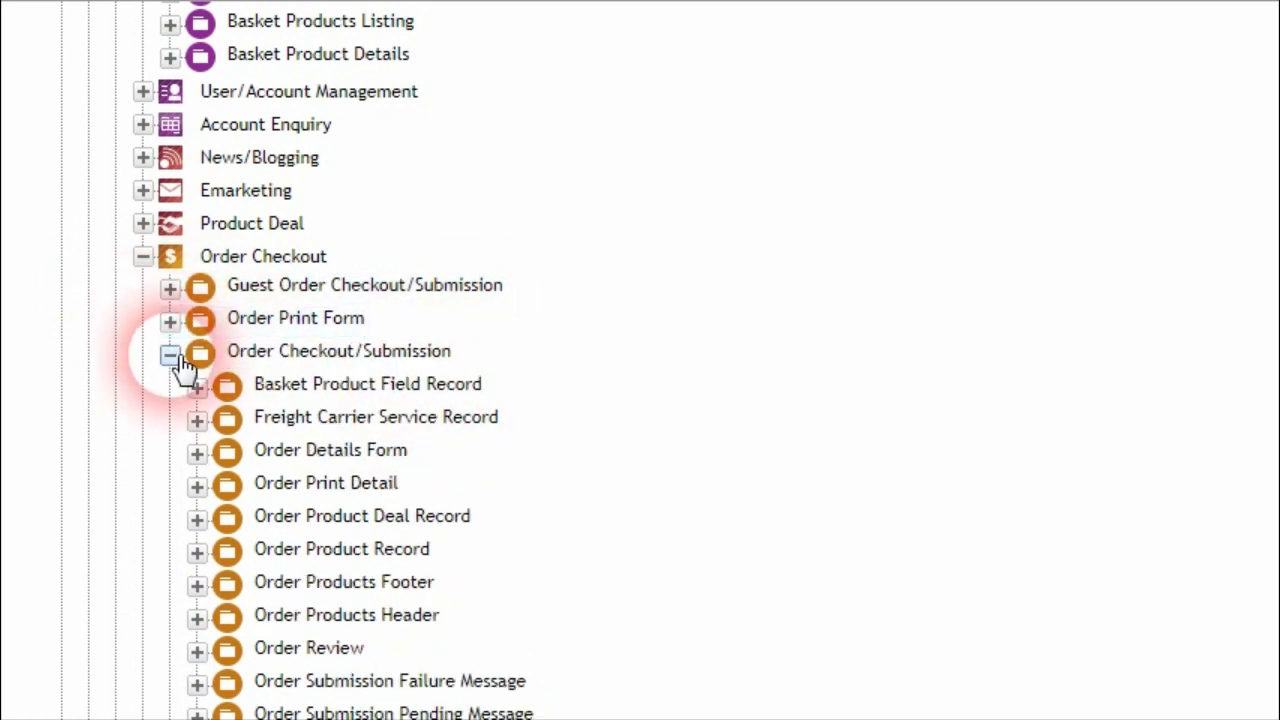
- Open the Test1 MWD1+ Basket Products Record -(+/-) format from Basket Product Record under Basket Products Listing
{"action": "scroll", "coordinate": [362, 440], "scroll_direction": "up", "scroll_amount": 4}
{"action": "left_click", "coordinate": [328, 468]}
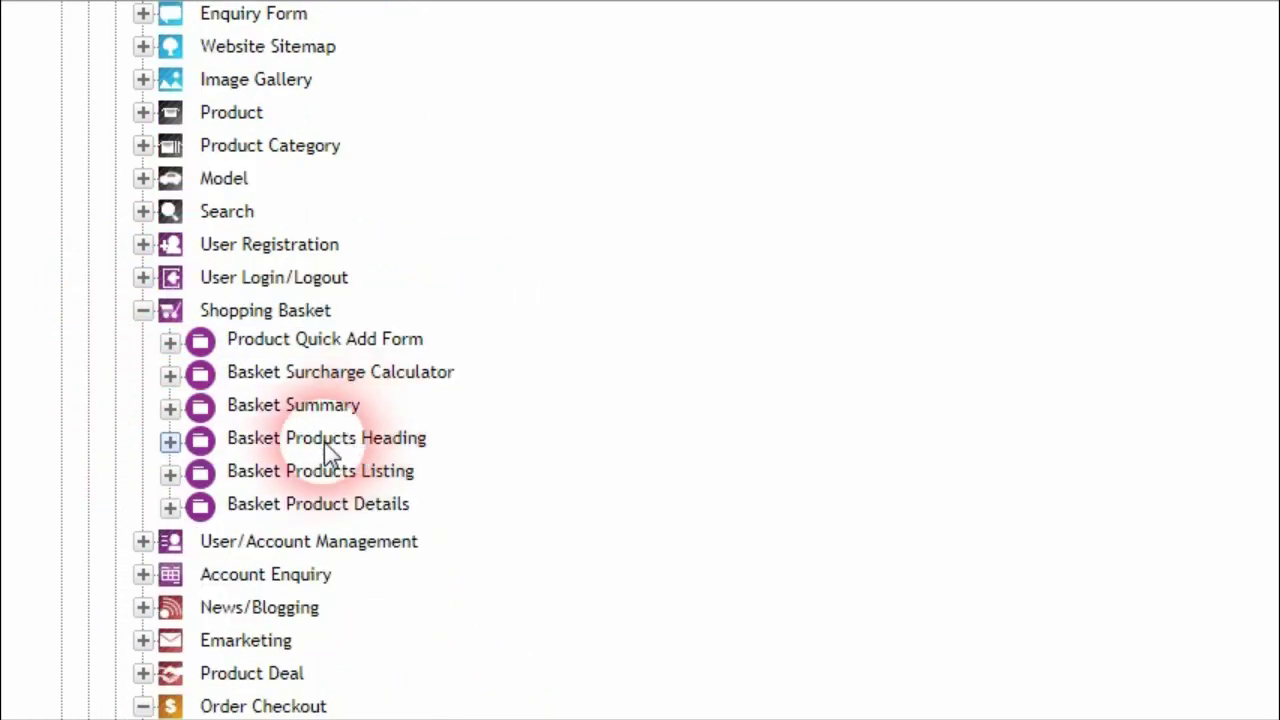
{"action": "scroll", "coordinate": [266, 509], "scroll_direction": "down", "scroll_amount": 1}
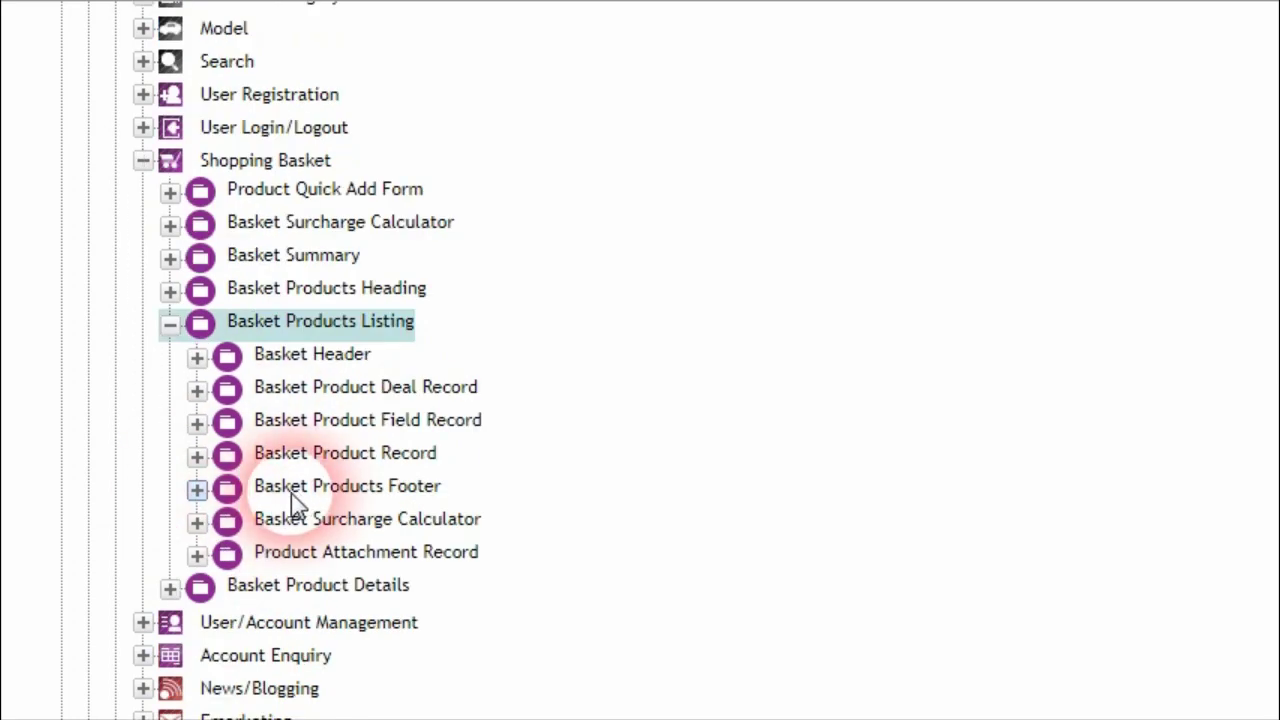
{"action": "left_click", "coordinate": [225, 453]}
{"action": "scroll", "coordinate": [330, 540], "scroll_direction": "down", "scroll_amount": 5}
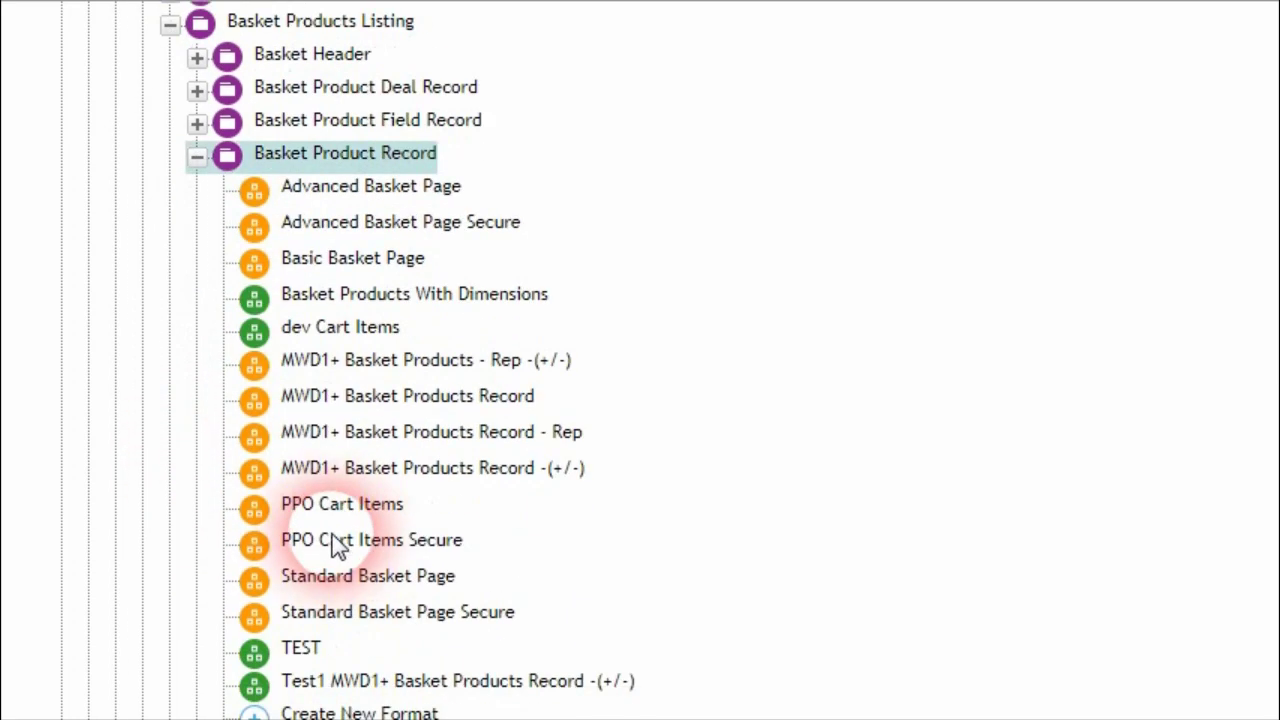
{"action": "scroll", "coordinate": [350, 540], "scroll_direction": "down", "scroll_amount": 1}
{"action": "left_click", "coordinate": [428, 390]}
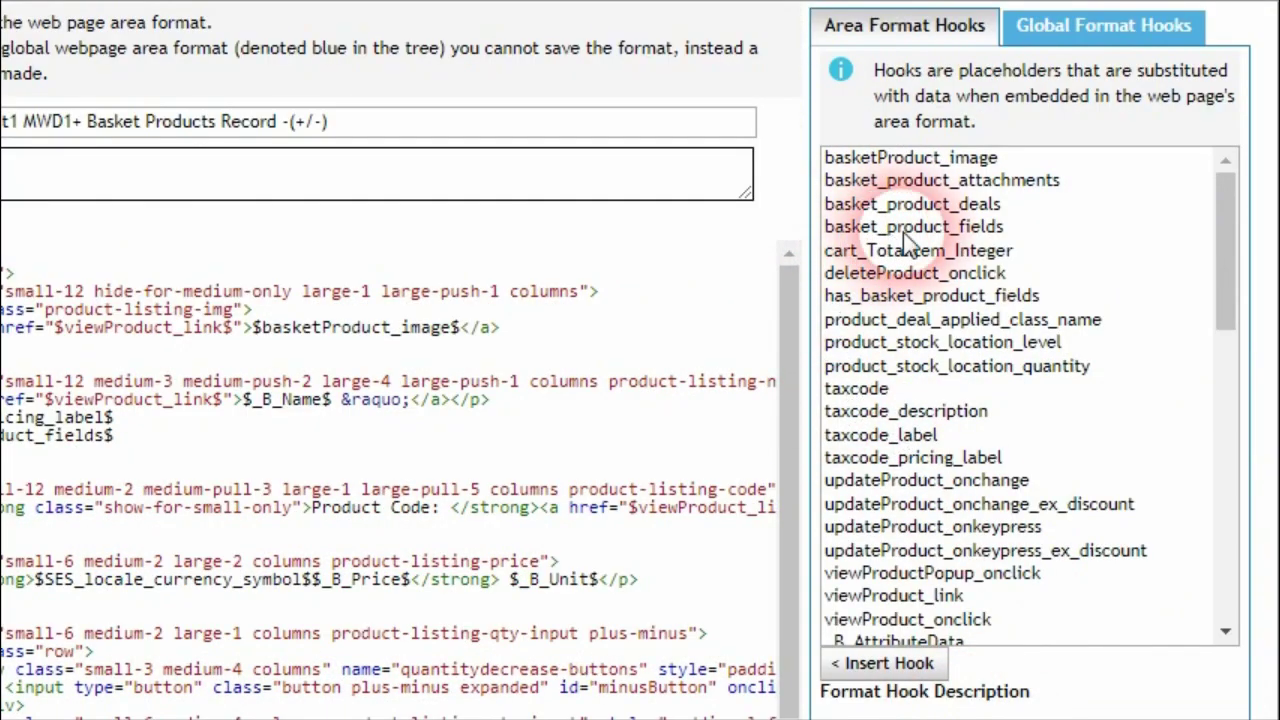
- Locate the basket_product_fields hook in the format and examine the product row with its field lines on the order page
{"action": "left_click", "coordinate": [940, 226]}
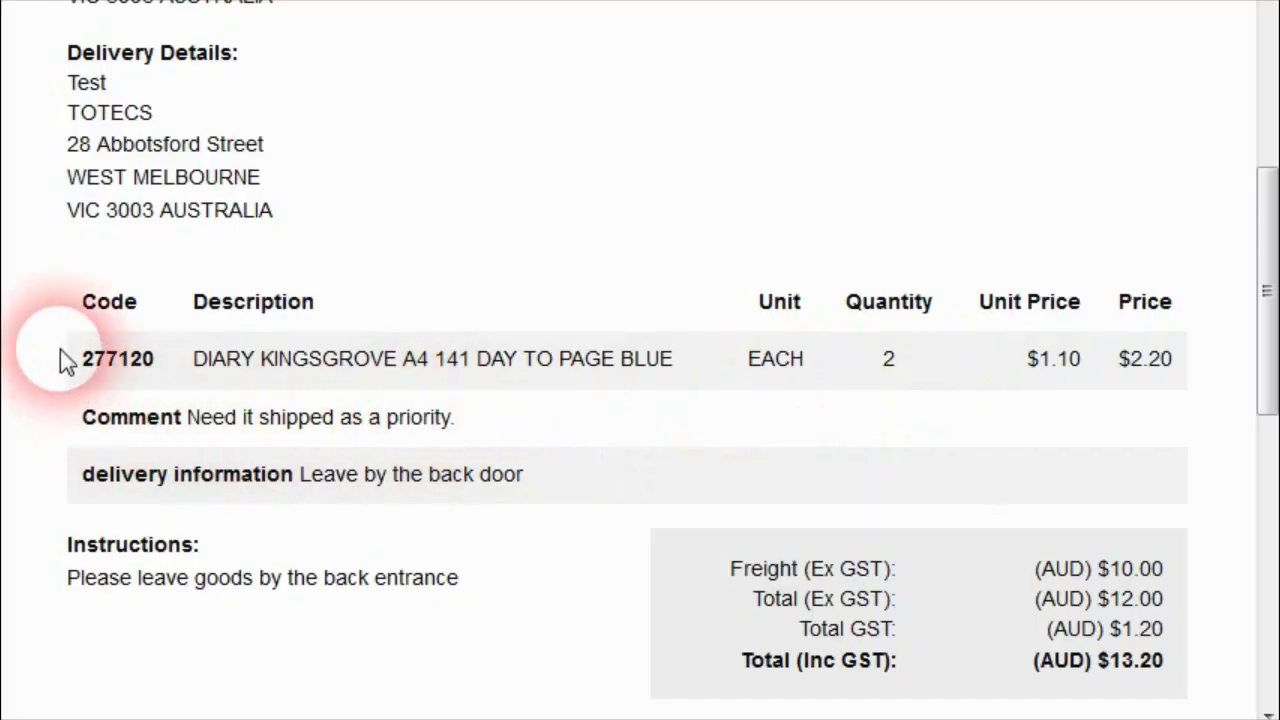
{"action": "left_click_drag", "start_coordinate": [60, 358], "coordinate": [1114, 506]}
{"action": "left_click", "coordinate": [486, 314]}
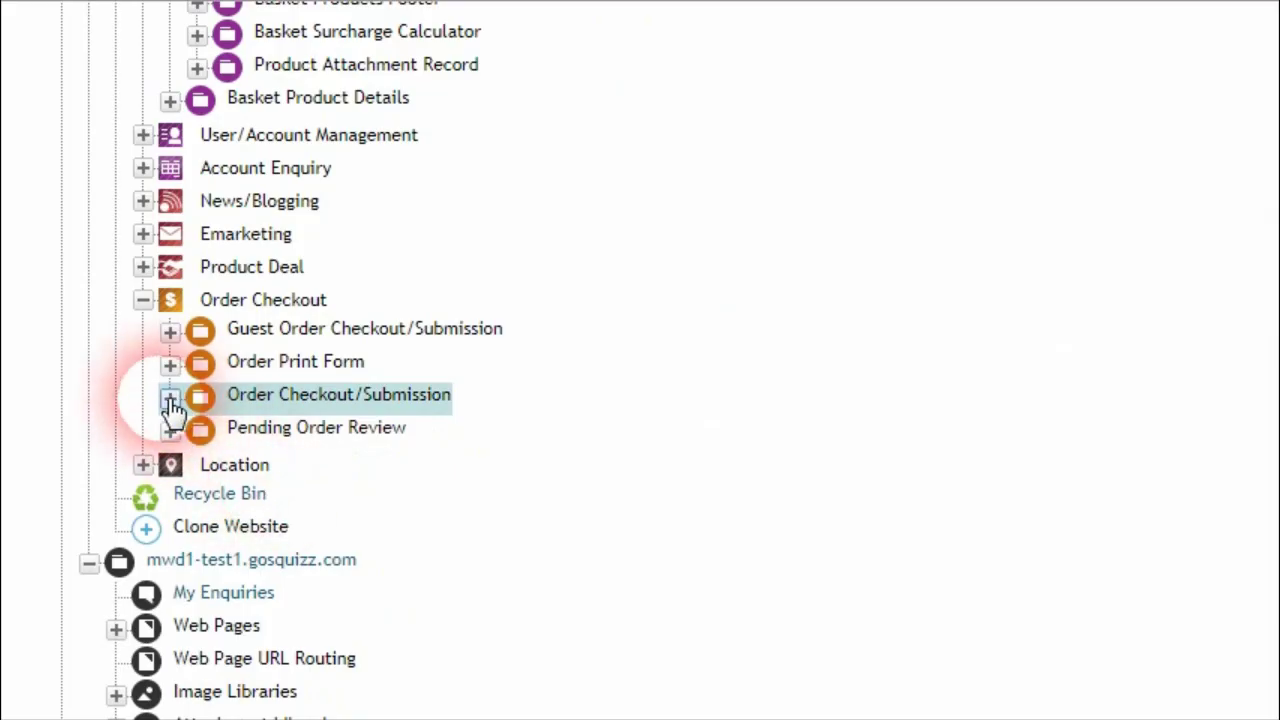
- Expand Order Checkout/Submission again and look through its order detail, product record and submission message formats
{"action": "left_click", "coordinate": [170, 399]}
{"action": "scroll", "coordinate": [390, 420], "scroll_direction": "down", "scroll_amount": 3}
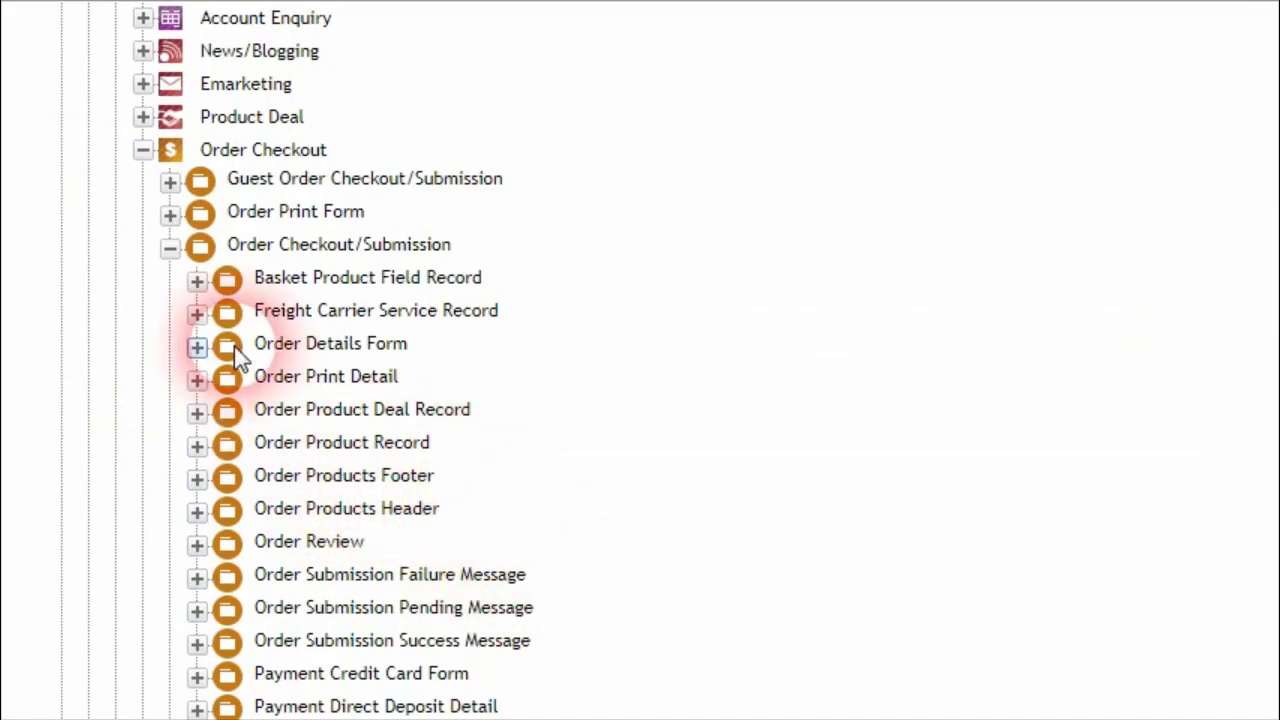
{"action": "scroll", "coordinate": [278, 471], "scroll_direction": "up", "scroll_amount": 3}
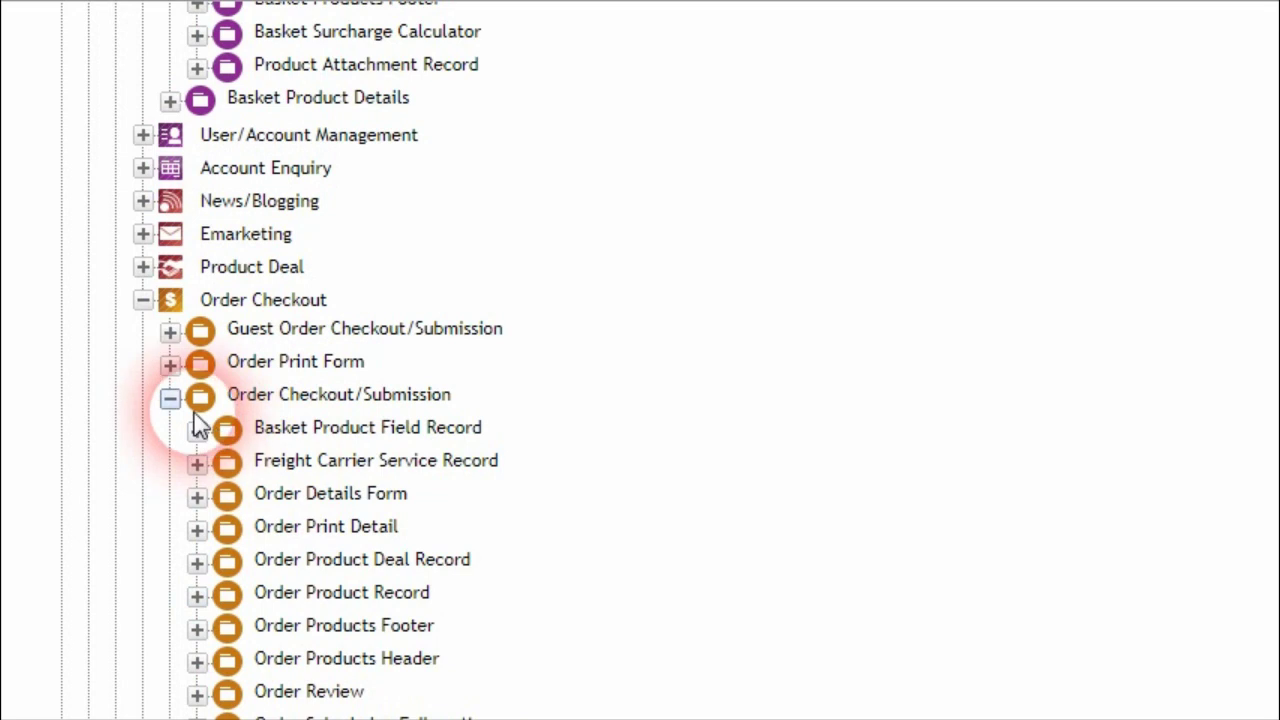
{"action": "scroll", "coordinate": [220, 445], "scroll_direction": "up", "scroll_amount": 3}
{"action": "scroll", "coordinate": [1119, 490], "scroll_direction": "up", "scroll_amount": 15}
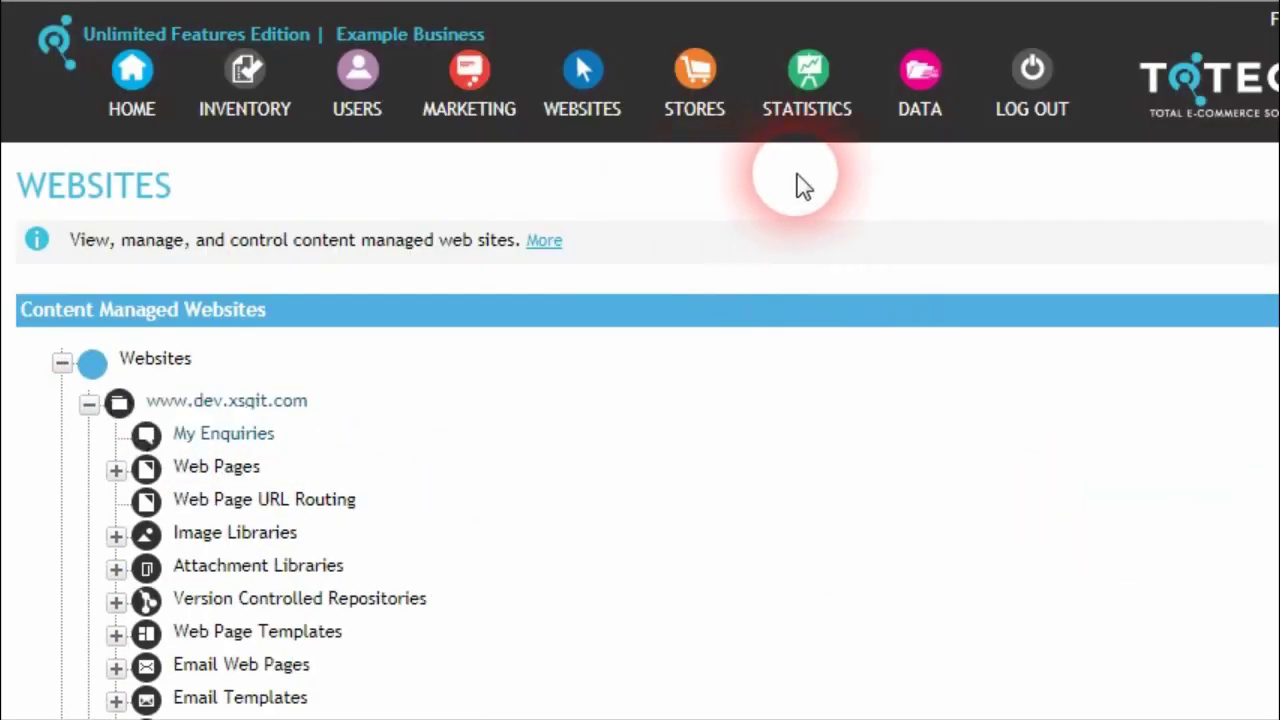
- In the store's Order settings, open the Order Confirmation Email Order Detail Product Field Format for modification
{"action": "left_click", "coordinate": [700, 85]}
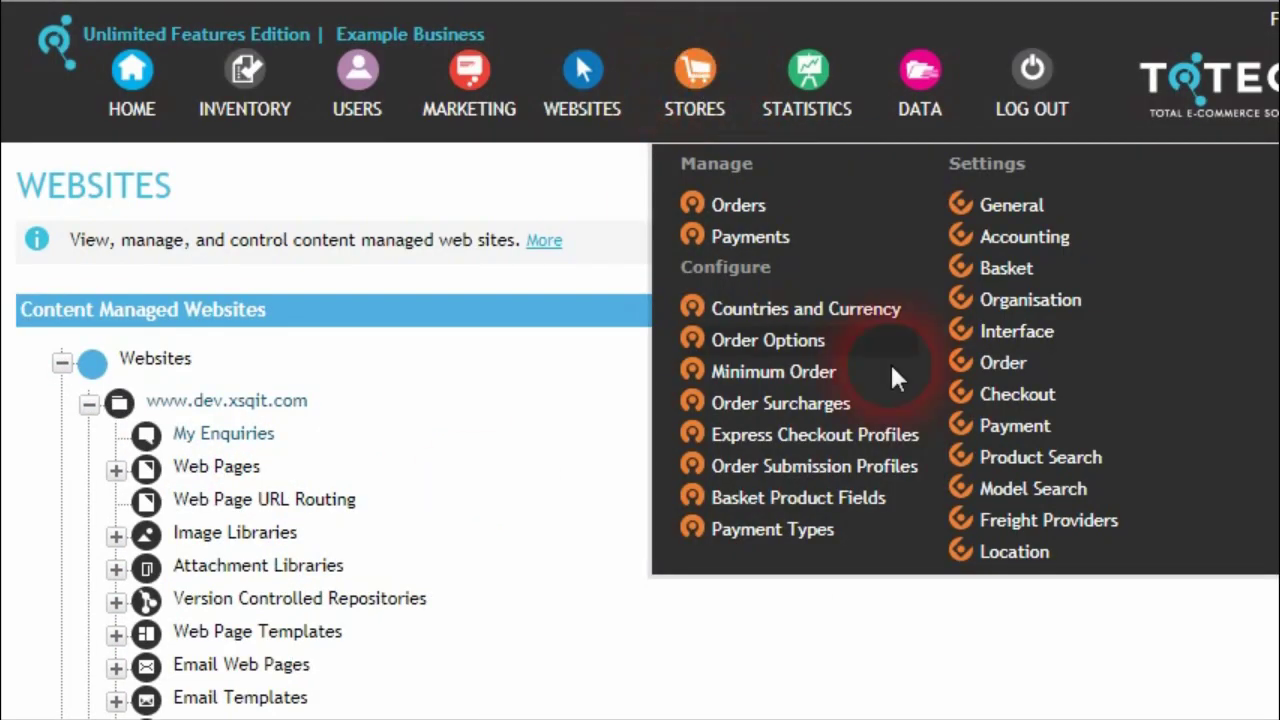
{"action": "left_click", "coordinate": [1000, 364]}
{"action": "scroll", "coordinate": [1252, 200], "scroll_direction": "down", "scroll_amount": 15}
{"action": "scroll", "coordinate": [1256, 535], "scroll_direction": "down", "scroll_amount": 2}
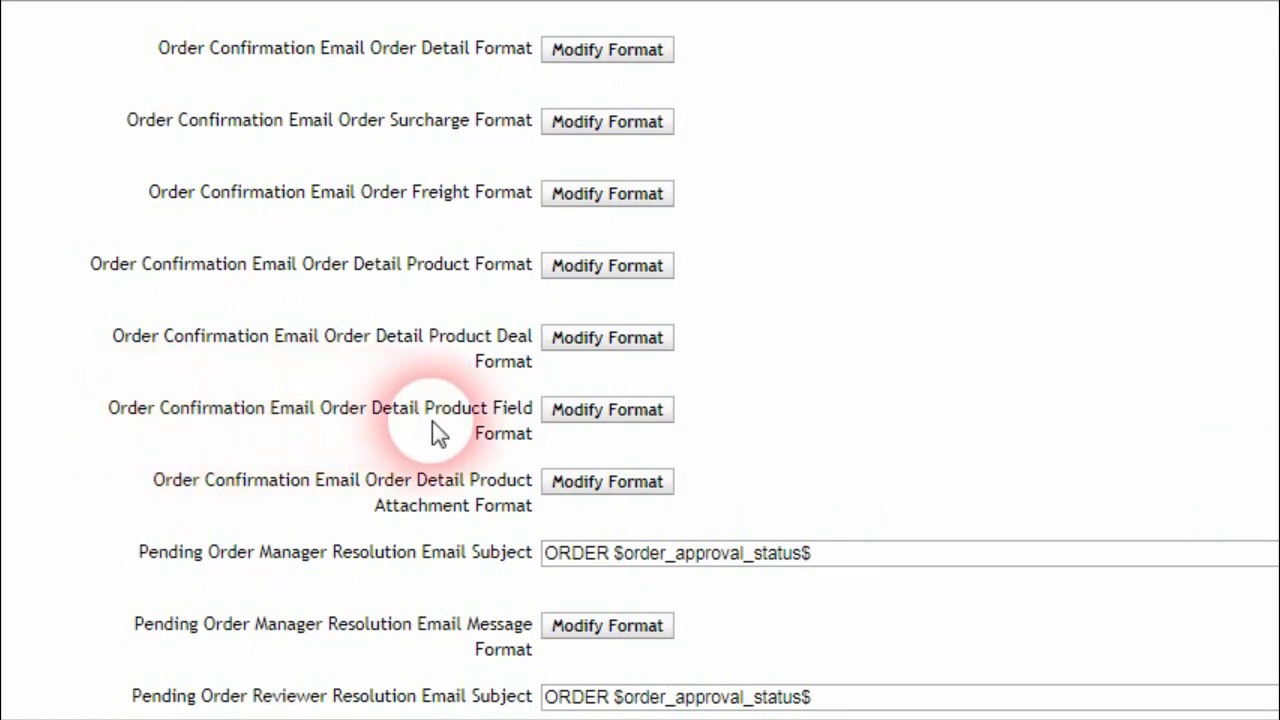
{"action": "left_click", "coordinate": [612, 412]}
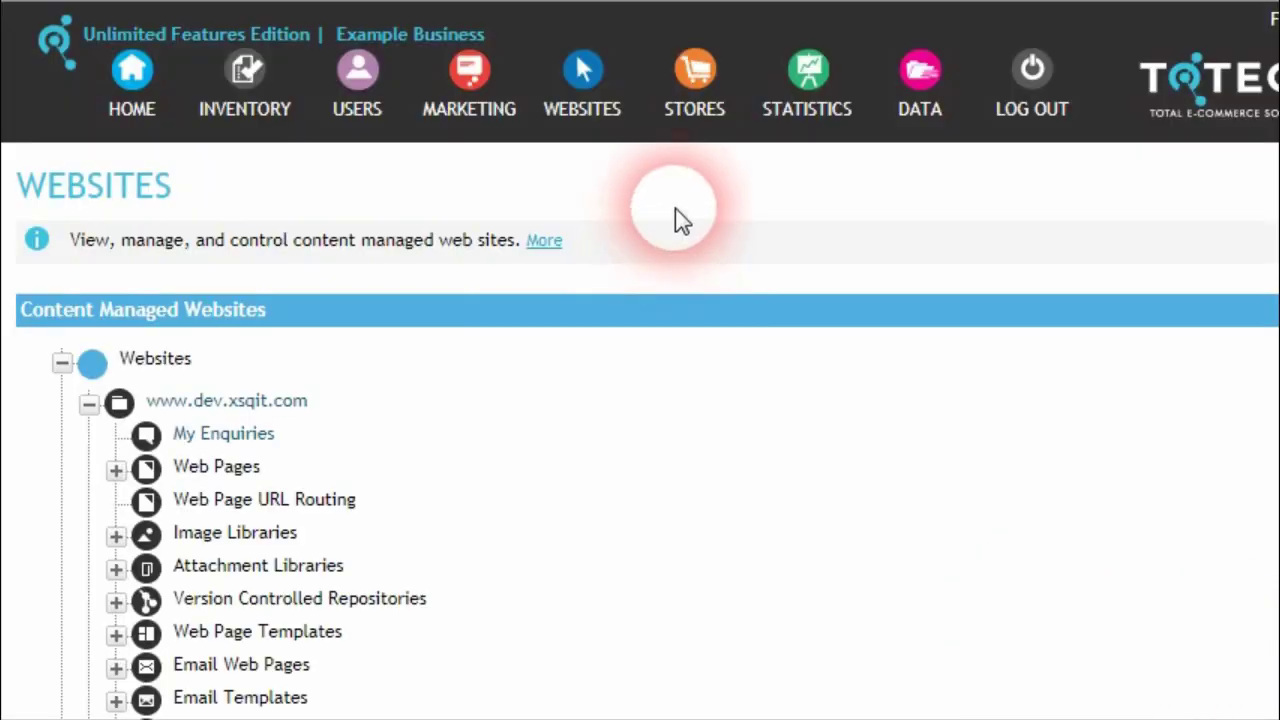
- Open the store's Basket Product Fields configuration and display the fields set for the Default profile
{"action": "left_click", "coordinate": [695, 100]}
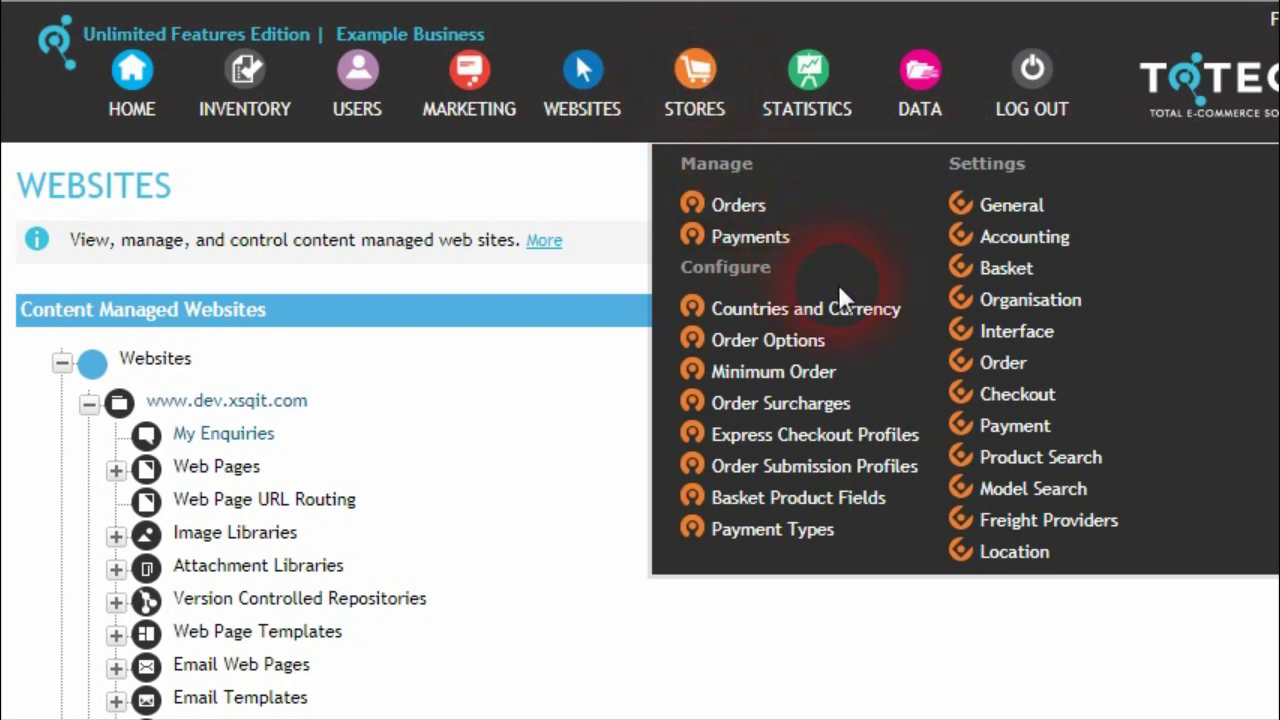
{"action": "left_click", "coordinate": [797, 518]}
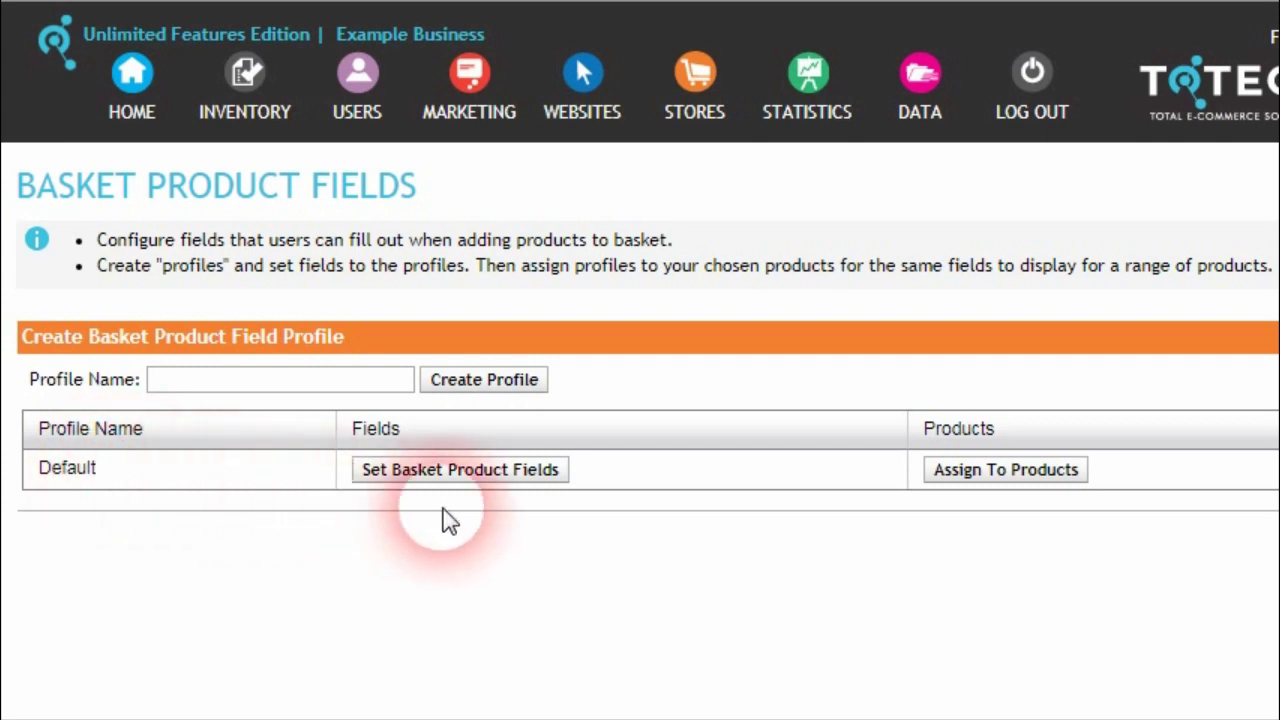
{"action": "left_click", "coordinate": [503, 480]}
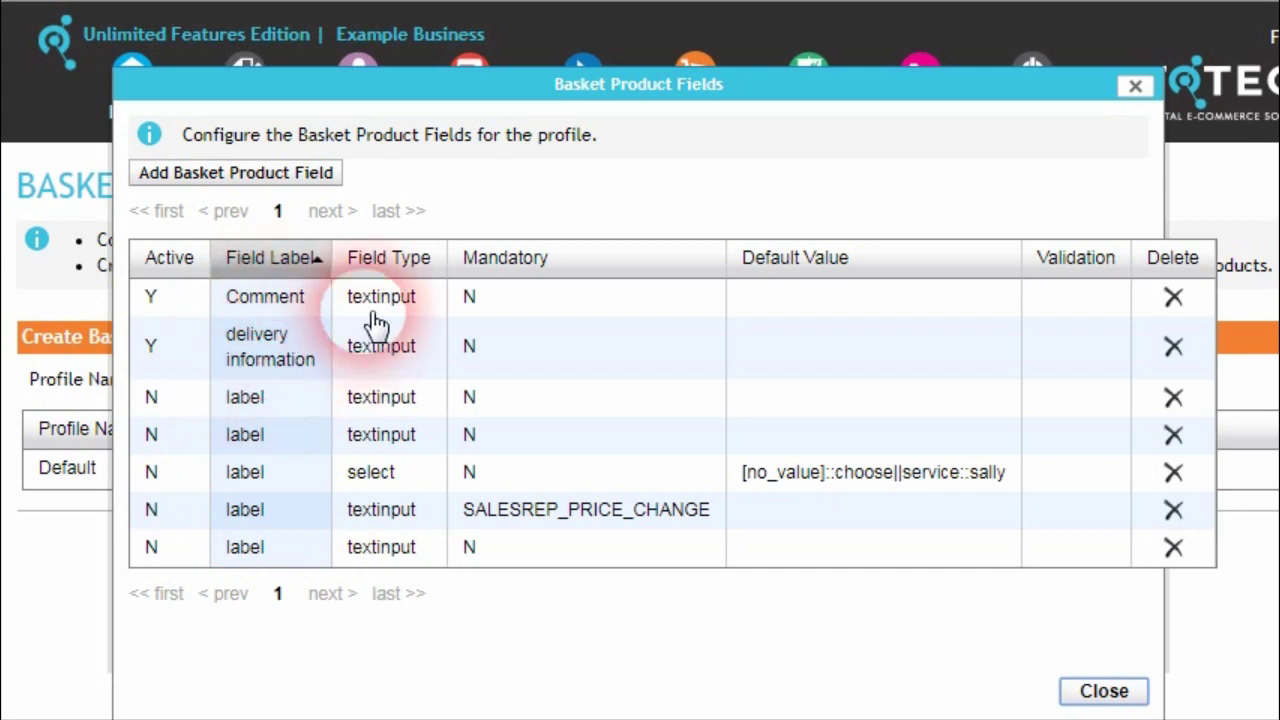
- Review the field type options available for the Comment field, keeping textinput selected
{"action": "left_click", "coordinate": [408, 302]}
{"action": "left_click", "coordinate": [435, 302]}
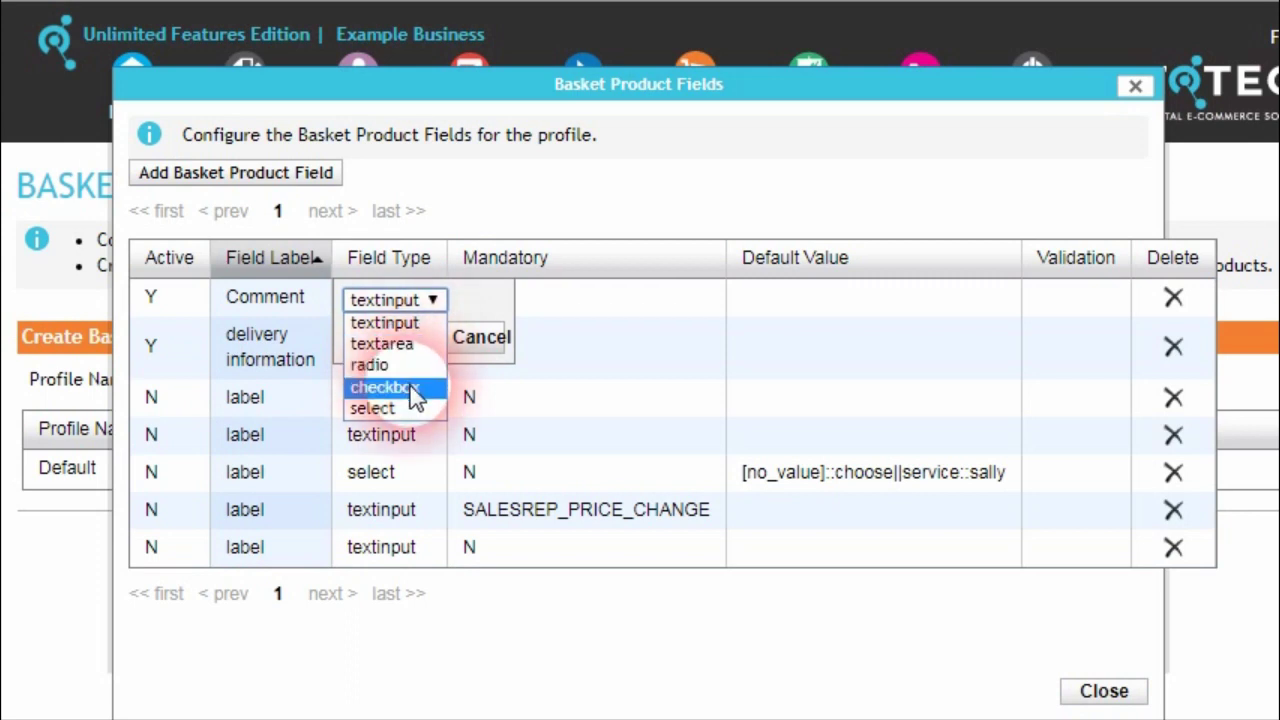
{"action": "left_click", "coordinate": [430, 305]}
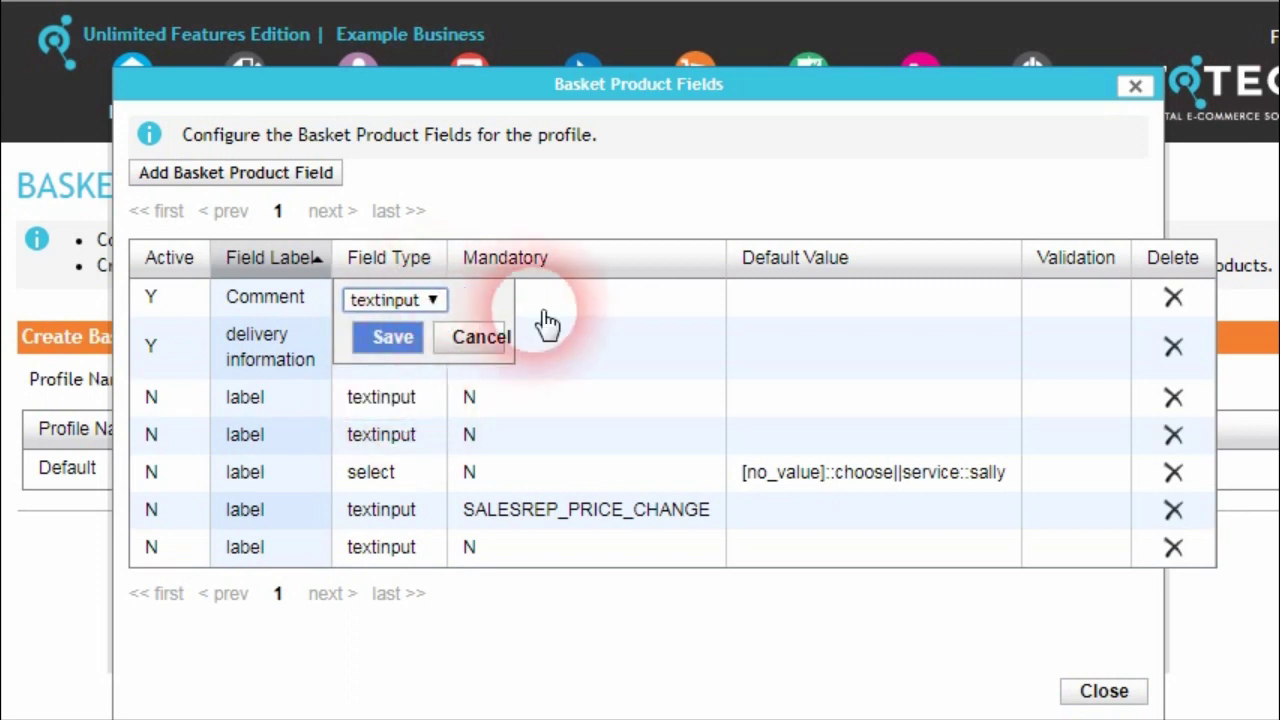
- Leave the Comment field type unchanged, close the profile's fields, and review the products assigned to the Default profile
{"action": "left_click", "coordinate": [481, 337]}
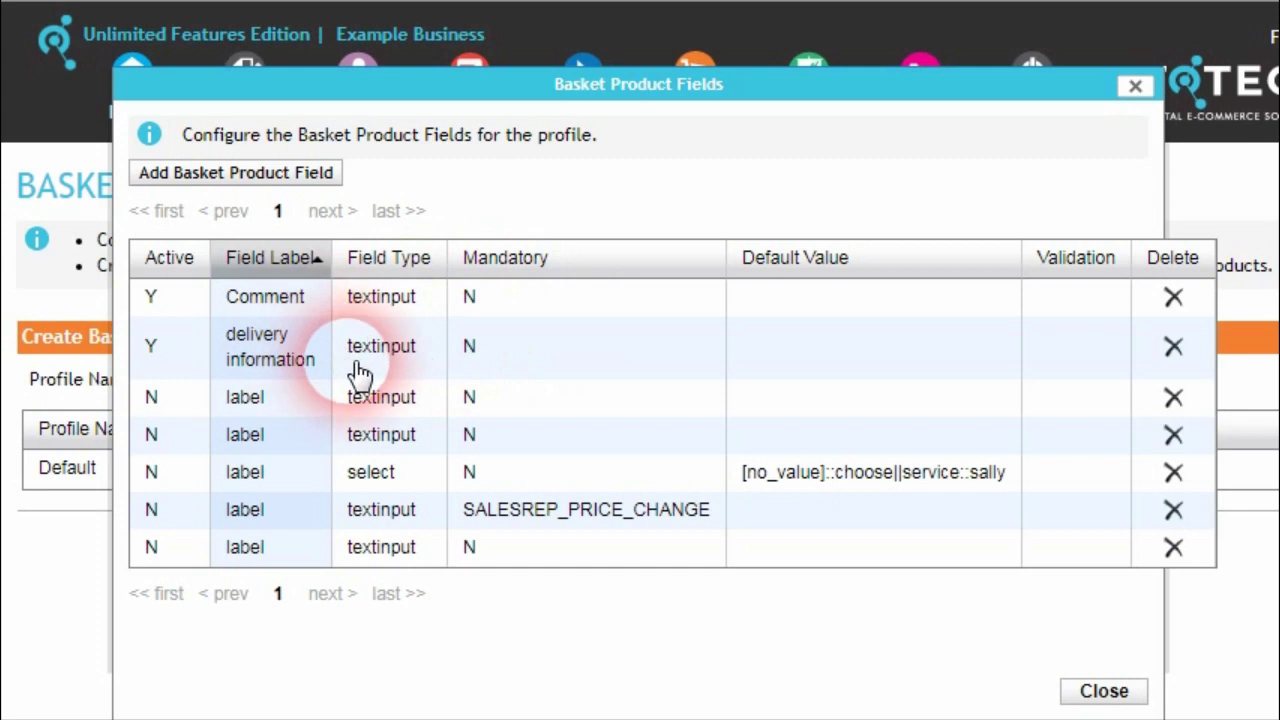
{"action": "left_click", "coordinate": [1103, 690]}
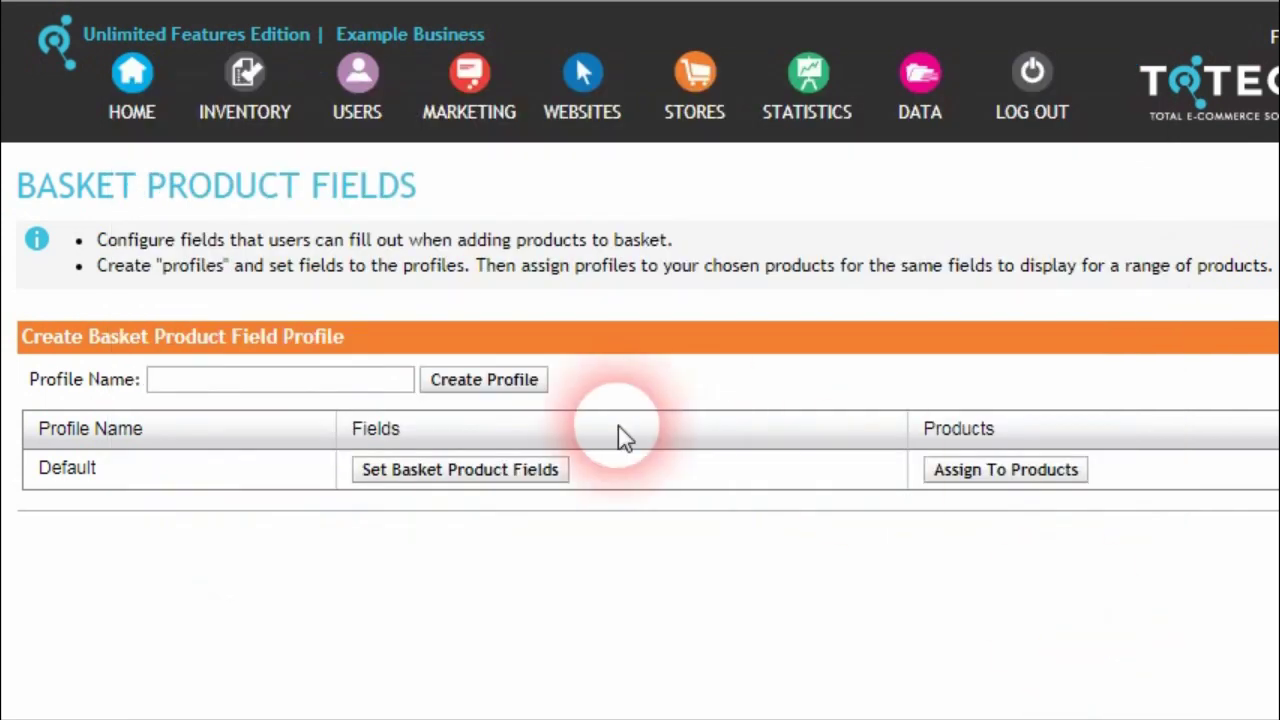
{"action": "left_click", "coordinate": [974, 486]}
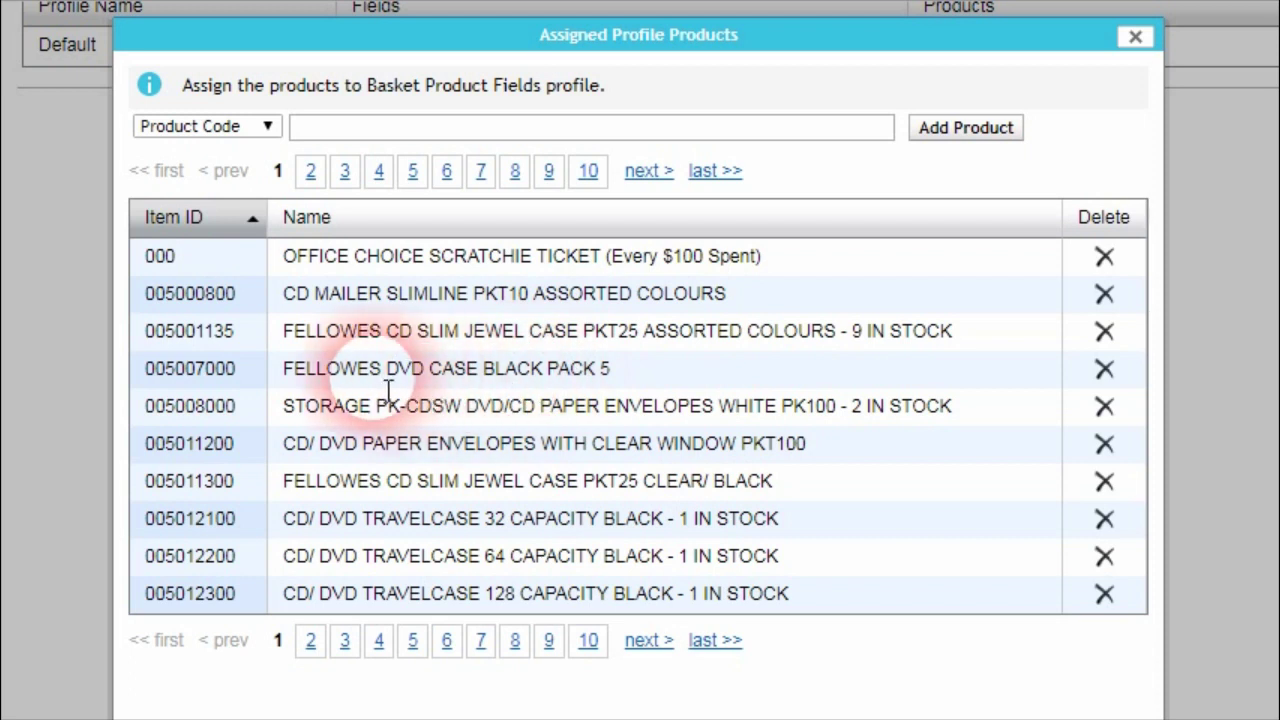
{"action": "left_click_drag", "start_coordinate": [305, 368], "coordinate": [621, 379]}
{"action": "left_click", "coordinate": [223, 371]}
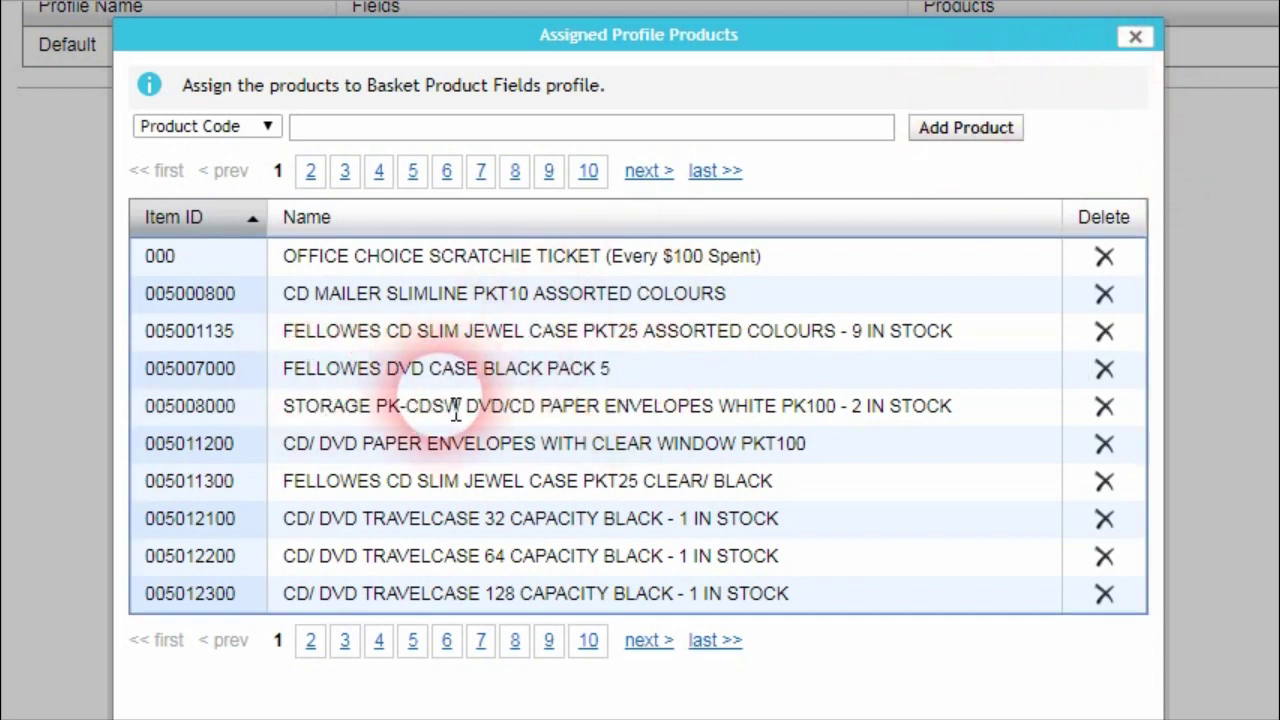
{"action": "left_click", "coordinate": [1133, 38]}
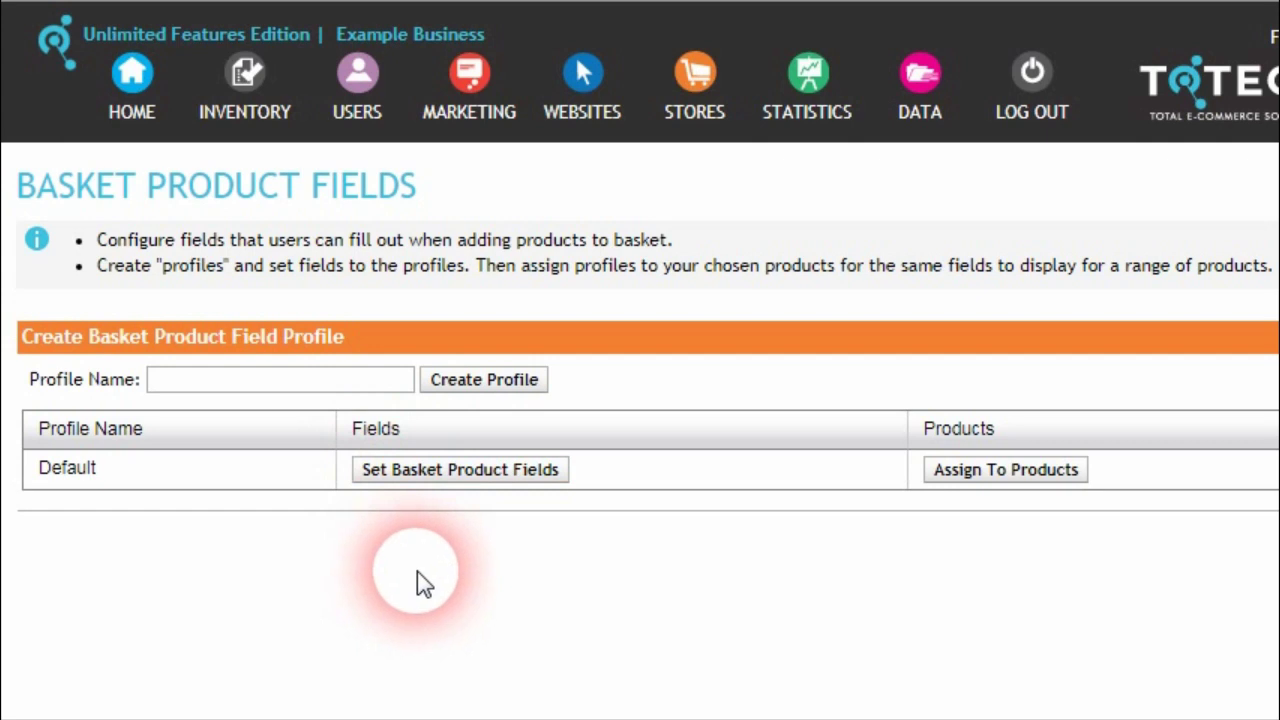
- Display the Default profile's basket product fields again and check which of them are active
{"action": "left_click", "coordinate": [453, 472]}
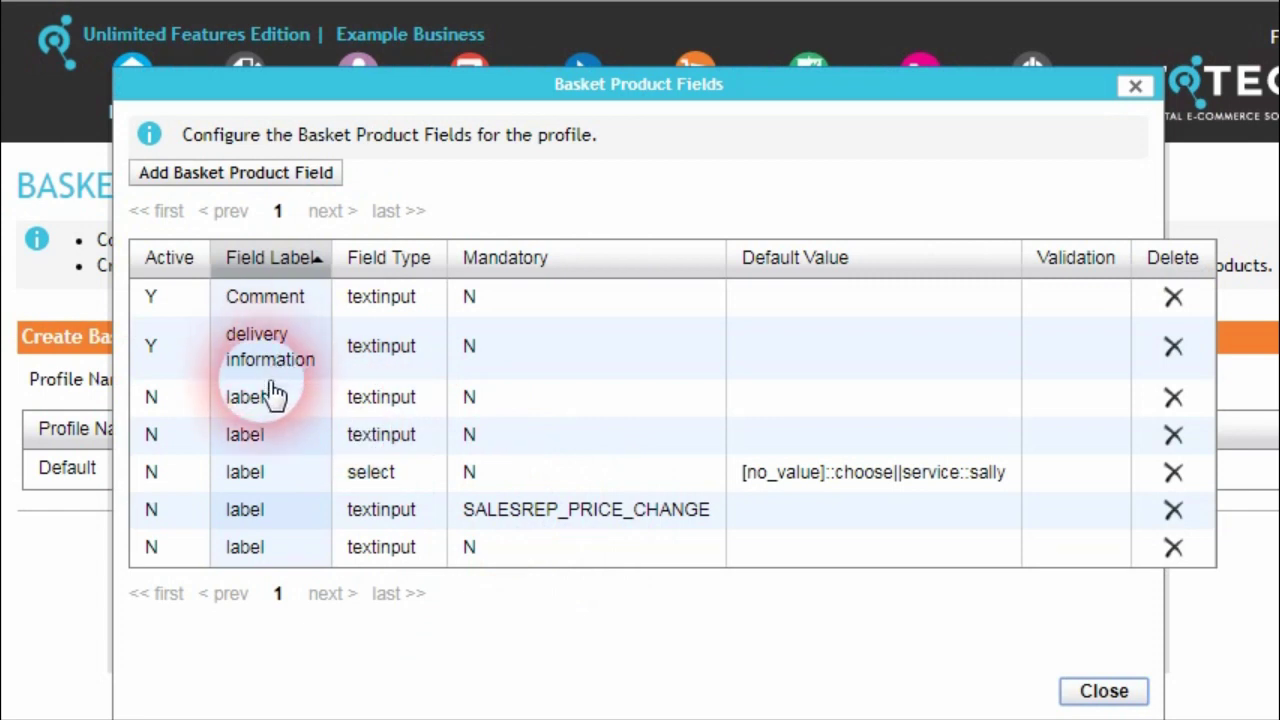
{"action": "left_click", "coordinate": [168, 355]}
{"action": "left_click", "coordinate": [166, 338]}
{"action": "left_click", "coordinate": [160, 381]}
{"action": "left_click", "coordinate": [185, 378]}
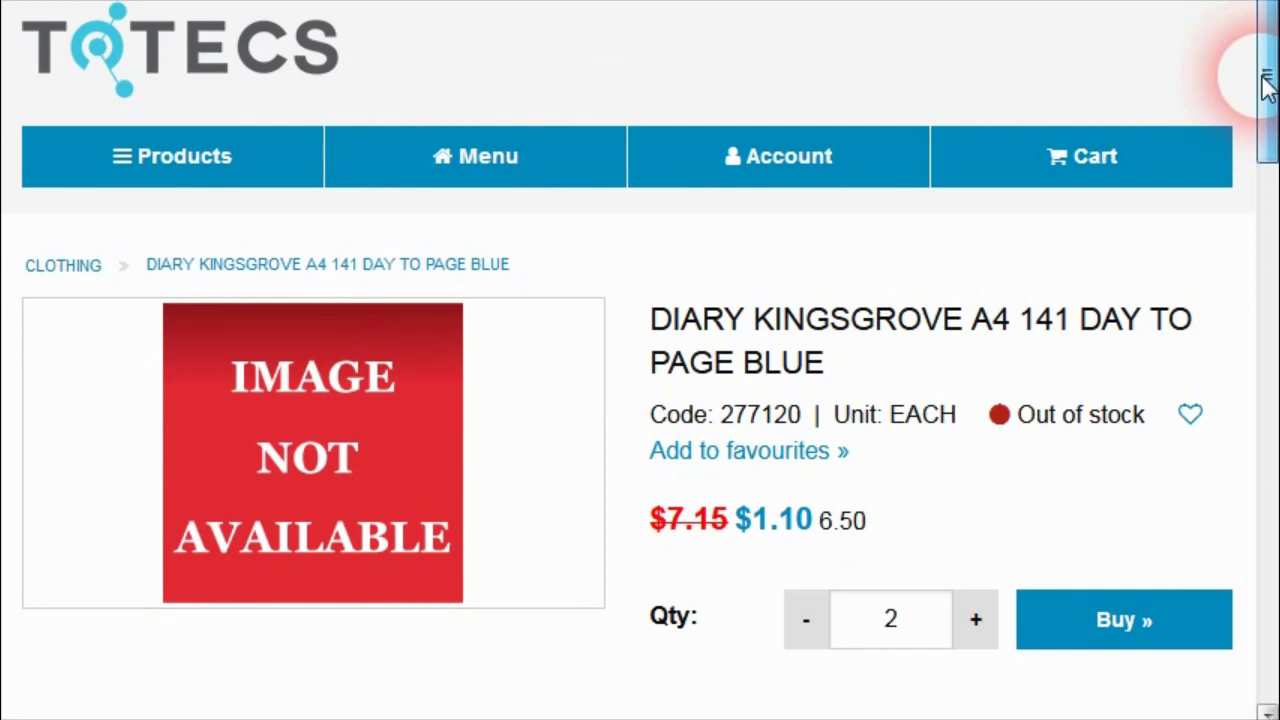
- Look over the Kingsgrove A4 diary's product page on the website, checking its Comment field and quantity area
{"action": "scroll", "coordinate": [1257, 85], "scroll_direction": "down", "scroll_amount": 6}
{"action": "scroll", "coordinate": [1253, 230], "scroll_direction": "up", "scroll_amount": 1}
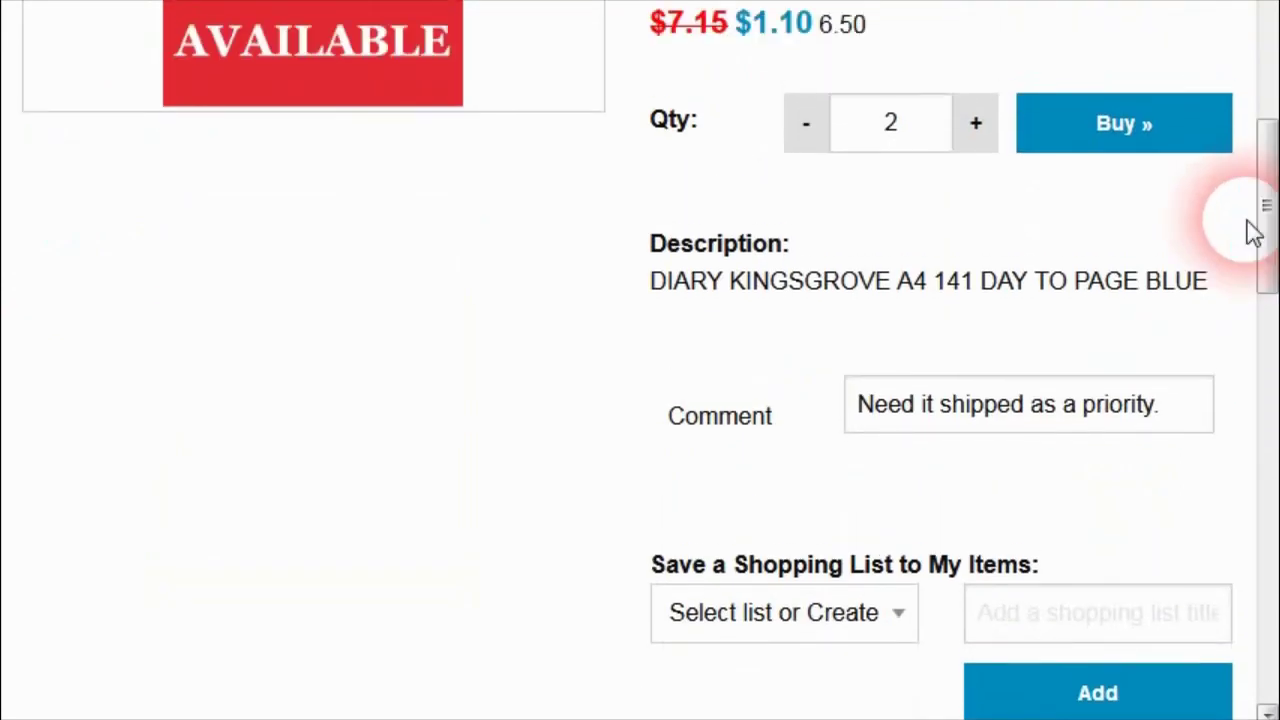
{"action": "scroll", "coordinate": [752, 388], "scroll_direction": "up", "scroll_amount": 1}
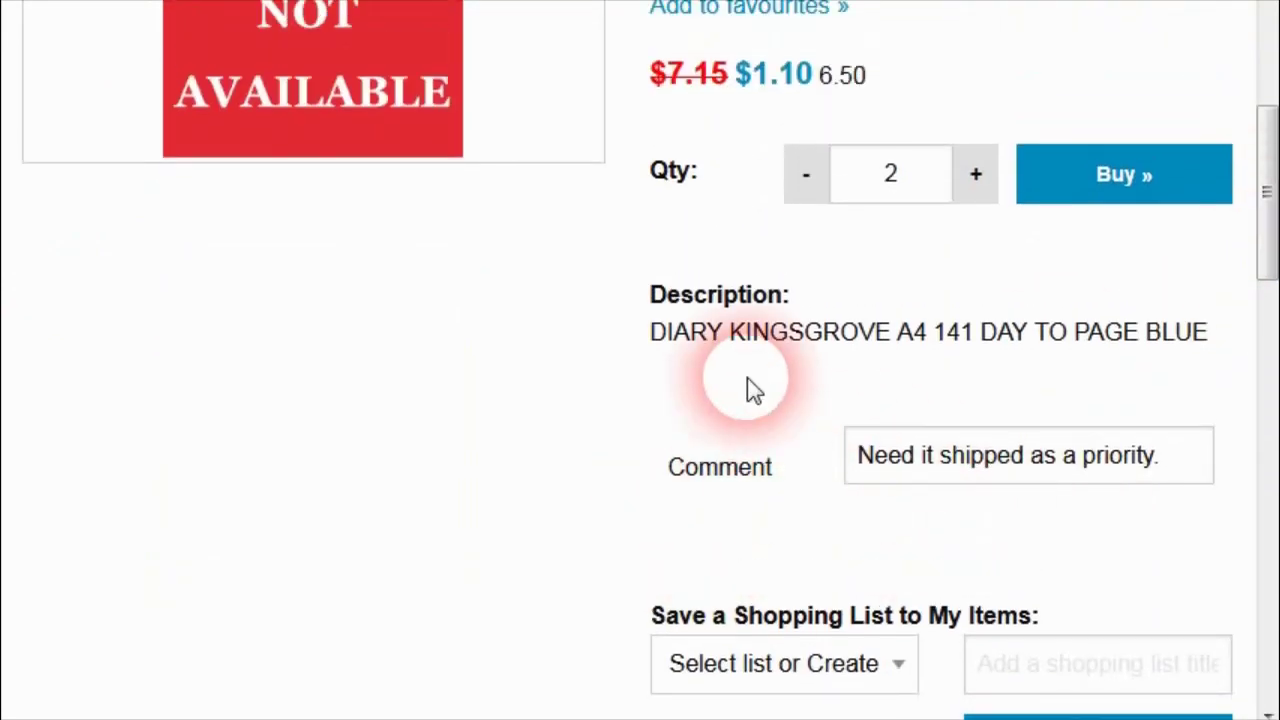
{"action": "scroll", "coordinate": [1157, 380], "scroll_direction": "up", "scroll_amount": 2}
{"action": "left_click_drag", "start_coordinate": [1265, 245], "coordinate": [1260, 251]}
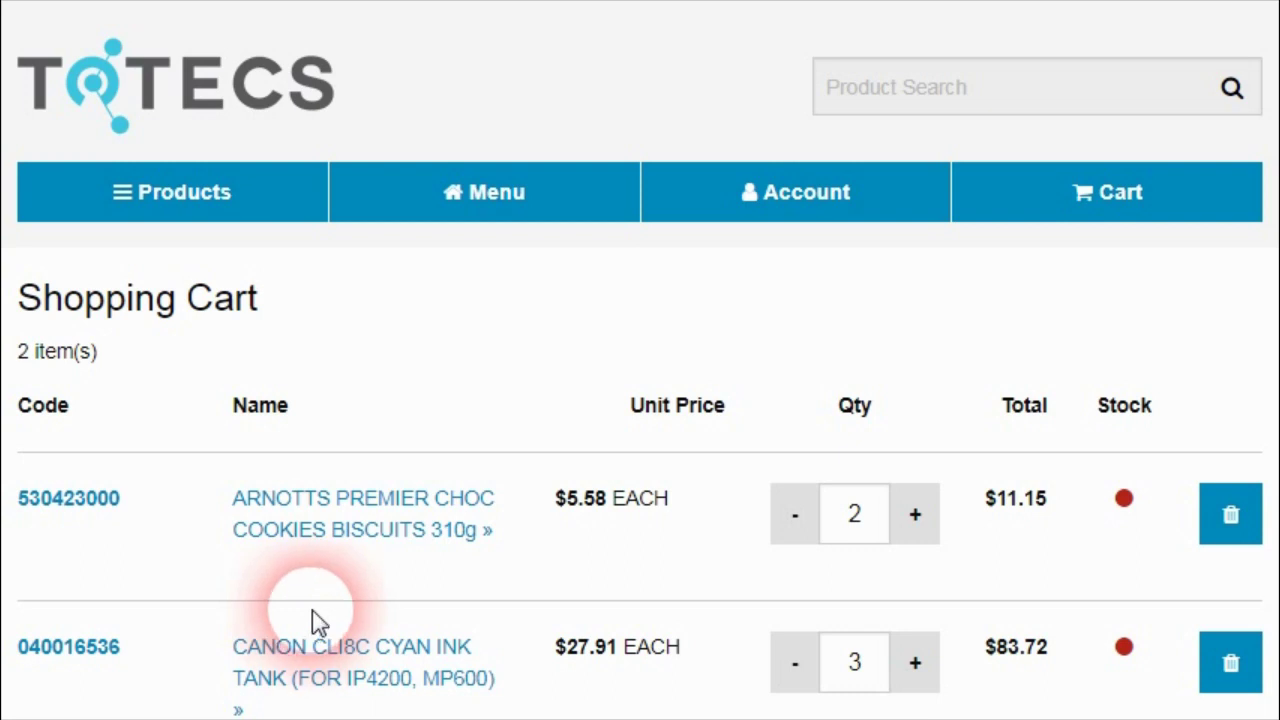
- Review the items and GST totals in the website's shopping cart and proceed to checkout
{"action": "scroll", "coordinate": [1275, 190], "scroll_direction": "down", "scroll_amount": 1}
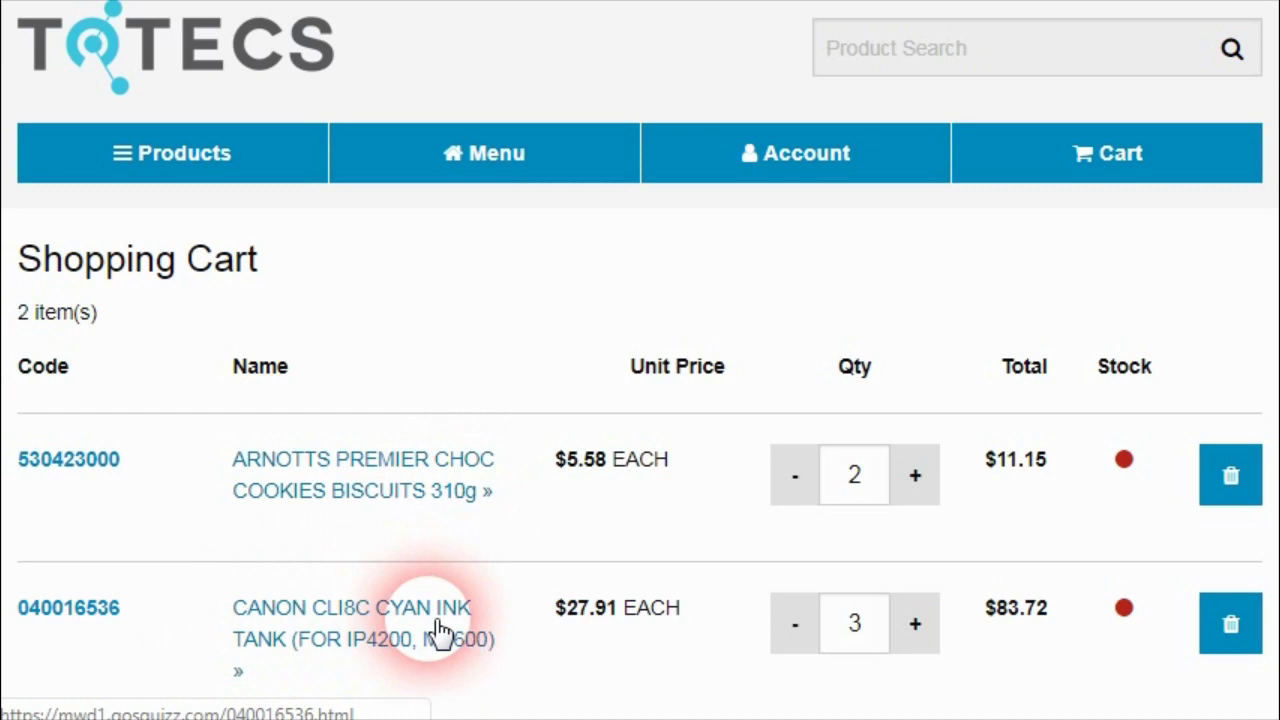
{"action": "scroll", "coordinate": [1272, 270], "scroll_direction": "down", "scroll_amount": 3}
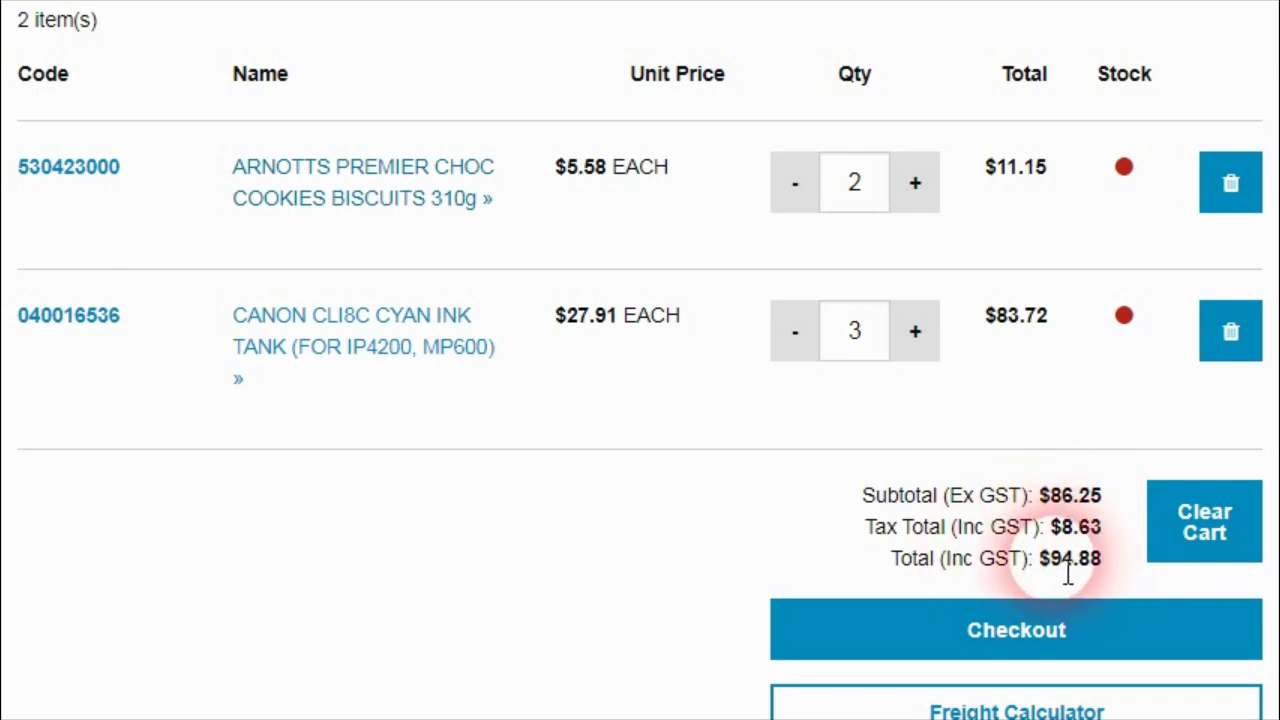
{"action": "left_click", "coordinate": [931, 640]}
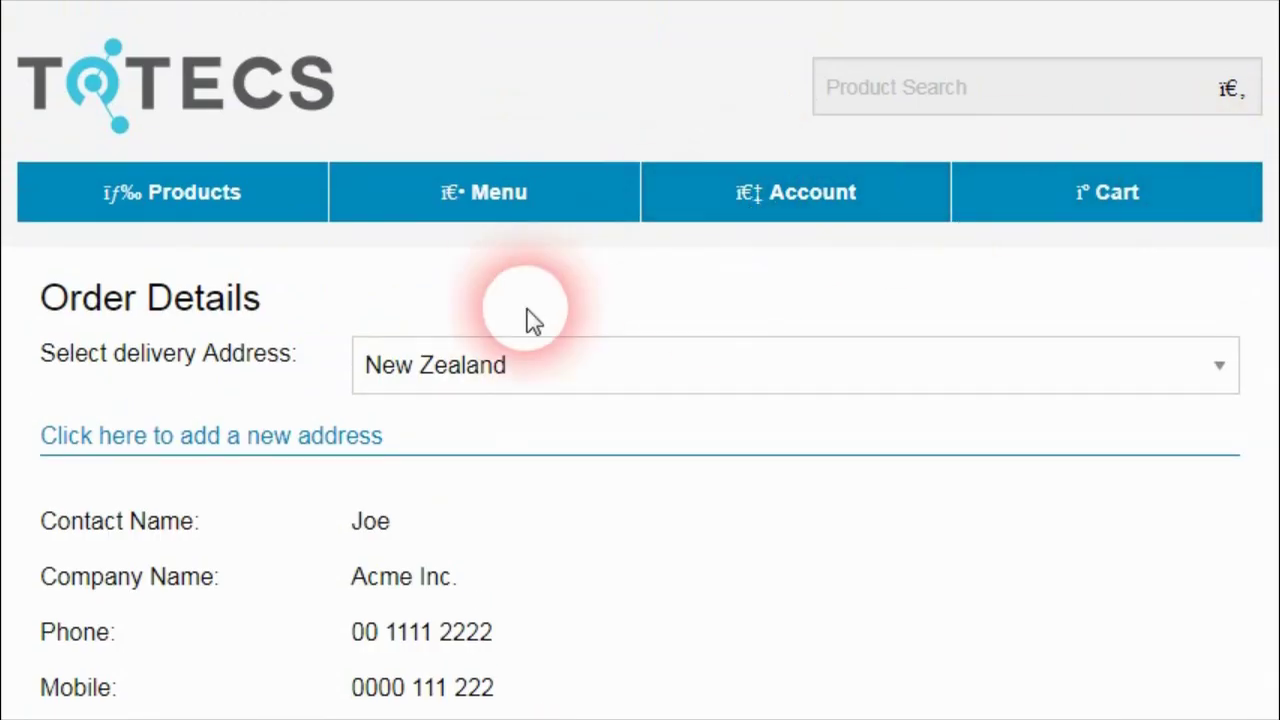
- Check the order details for the New Zealand delivery address and continue to the order summary with the Standard carrier
{"action": "left_click_drag", "start_coordinate": [1272, 150], "coordinate": [1272, 240]}
{"action": "scroll", "coordinate": [571, 534], "scroll_direction": "down", "scroll_amount": 2}
{"action": "left_click_drag", "start_coordinate": [525, 588], "coordinate": [375, 605]}
{"action": "left_click", "coordinate": [1268, 270]}
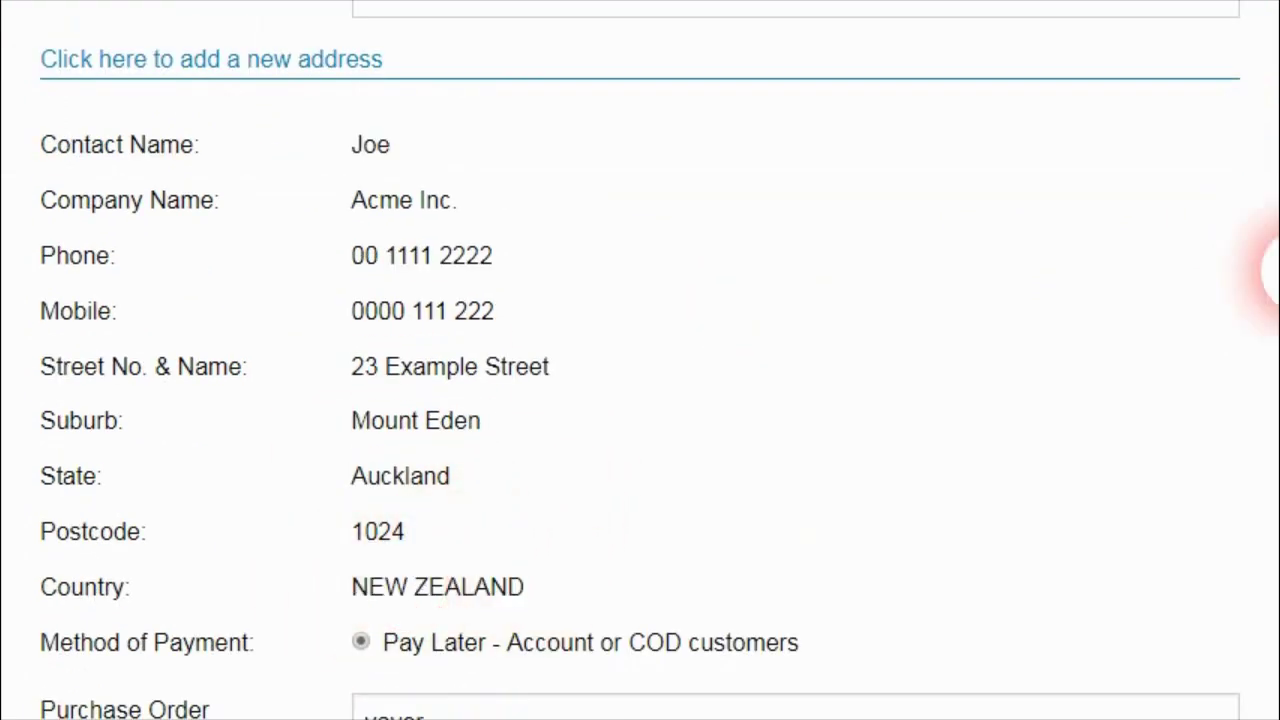
{"action": "left_click_drag", "start_coordinate": [1268, 270], "coordinate": [1268, 509]}
{"action": "left_click", "coordinate": [1213, 450]}
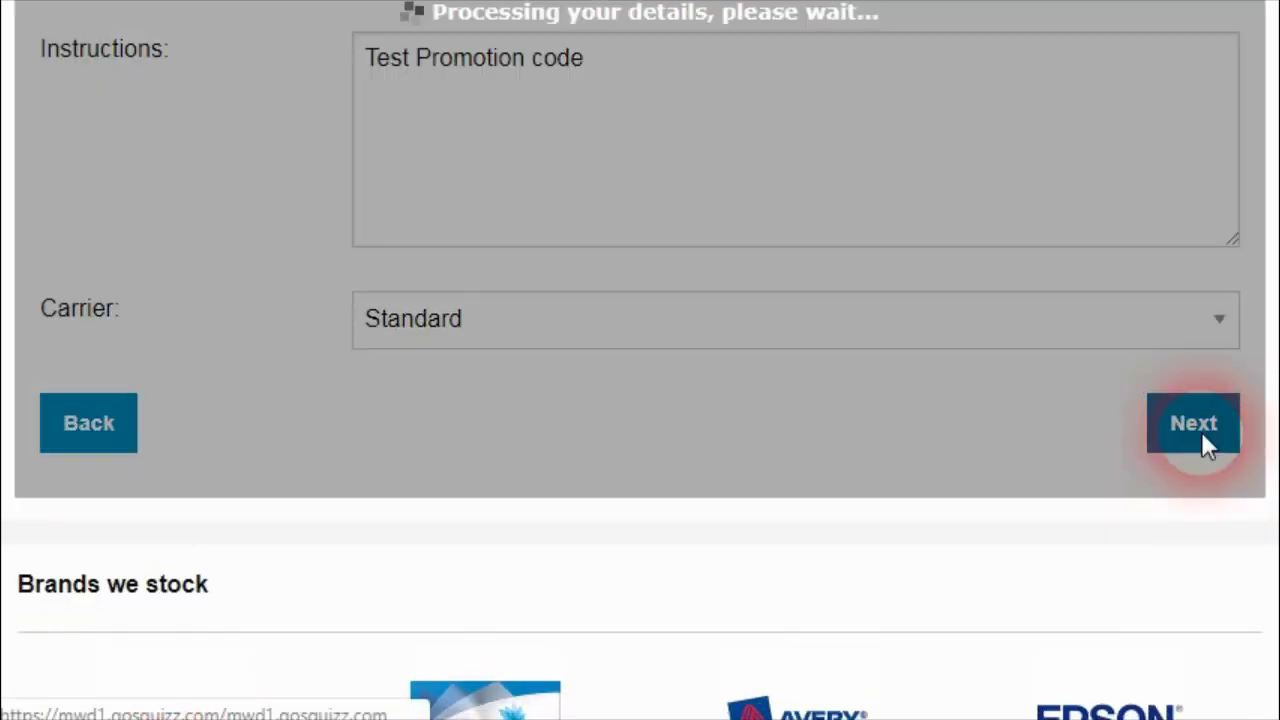
- Examine the order summary's product lines, freight and GST totals for the international order
{"action": "left_click_drag", "start_coordinate": [1268, 443], "coordinate": [1268, 240]}
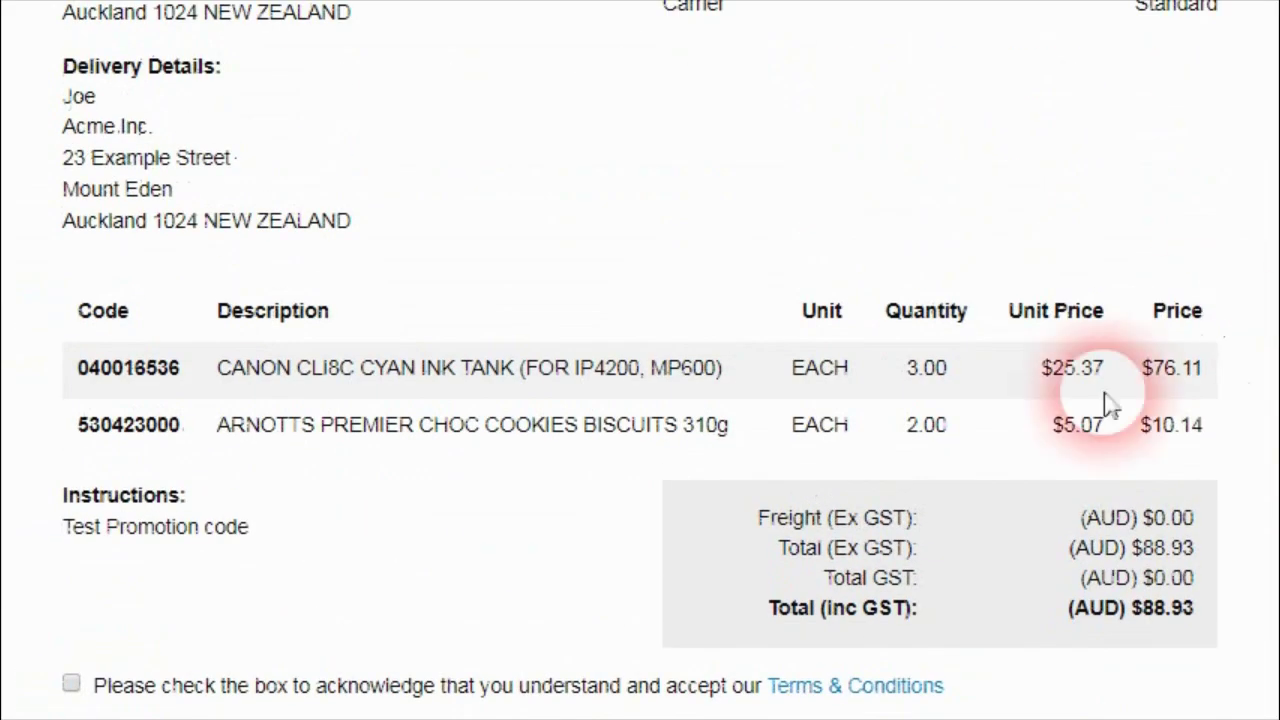
{"action": "left_click_drag", "start_coordinate": [1155, 579], "coordinate": [1133, 594]}
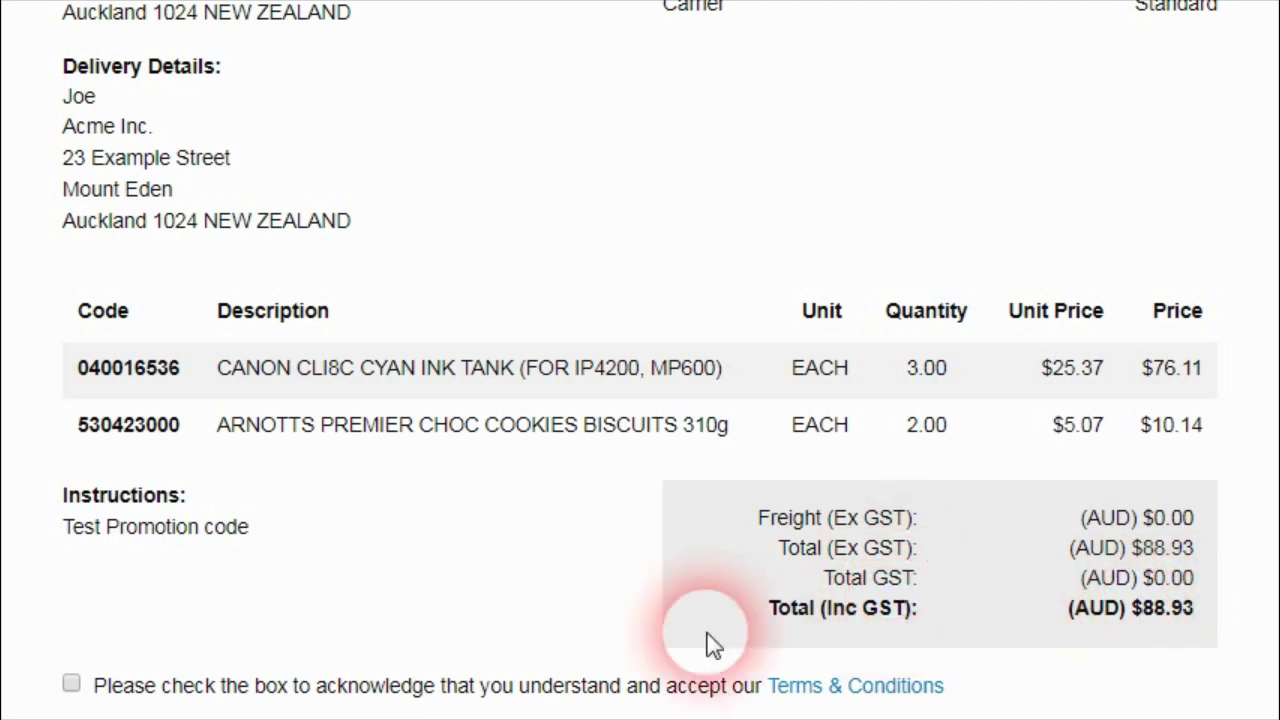
{"action": "scroll", "coordinate": [900, 590], "scroll_direction": "down", "scroll_amount": 2}
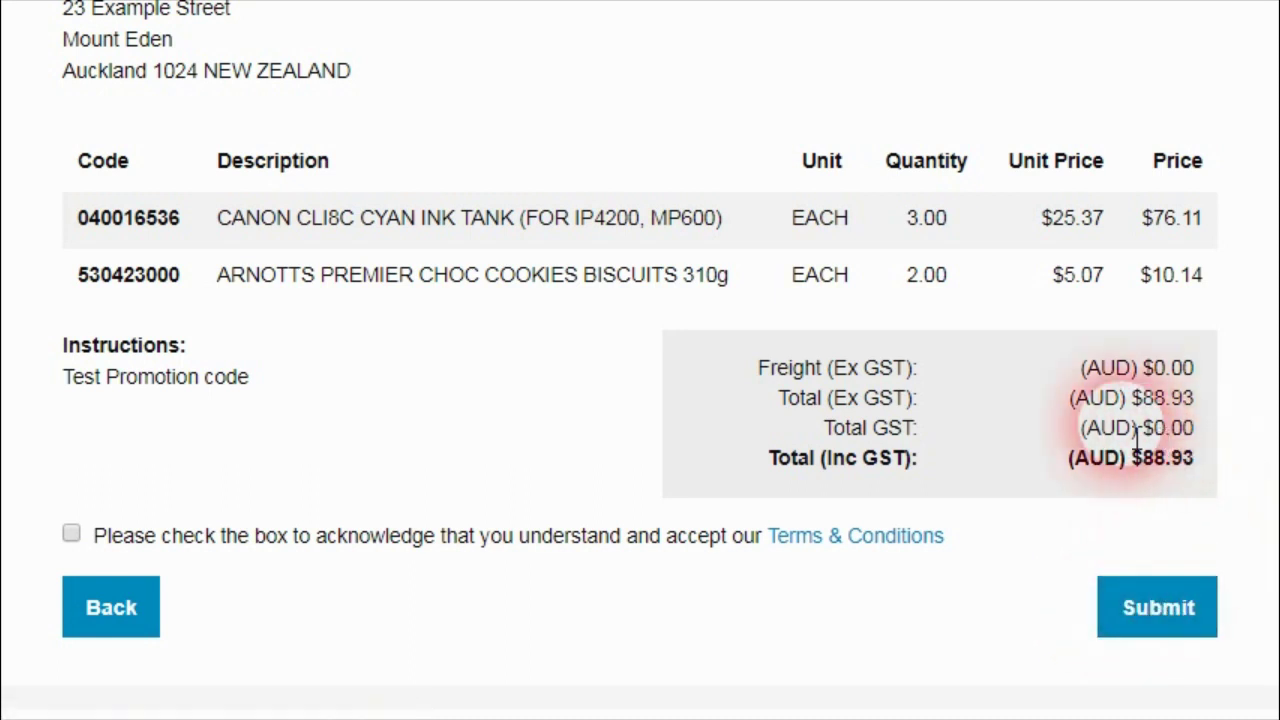
{"action": "double_click", "coordinate": [893, 428]}
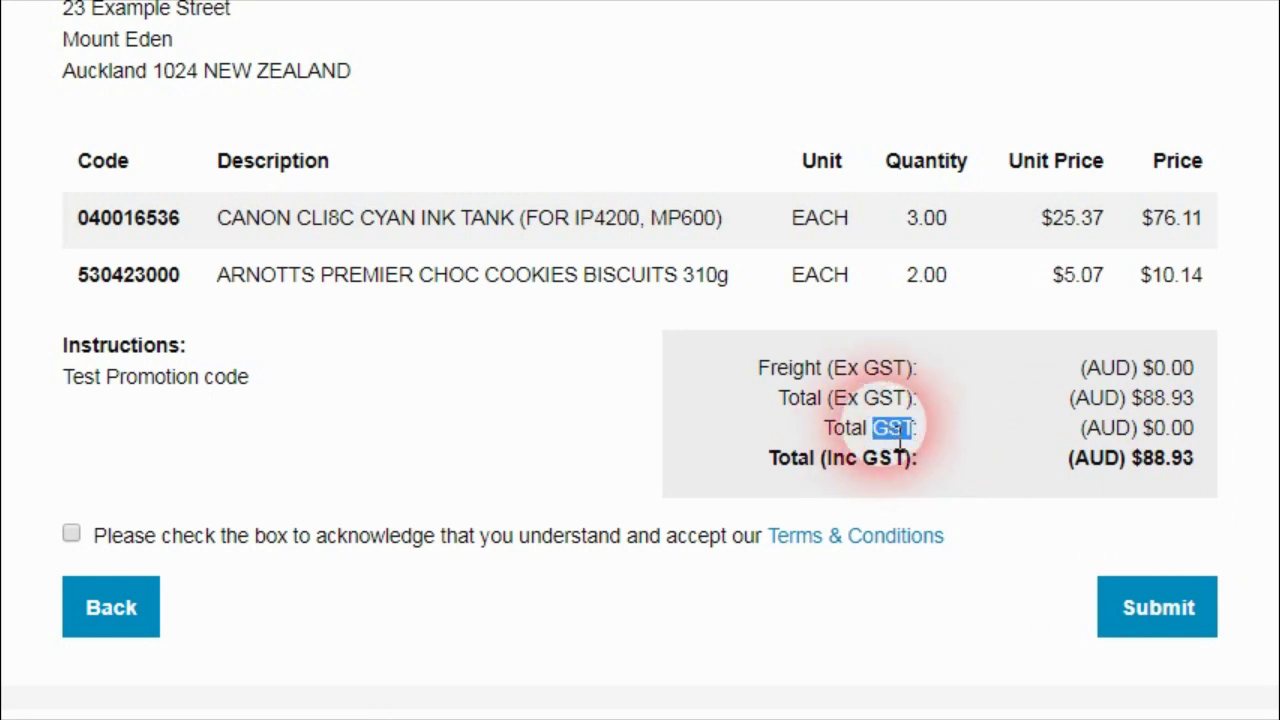
{"action": "left_click", "coordinate": [940, 462]}
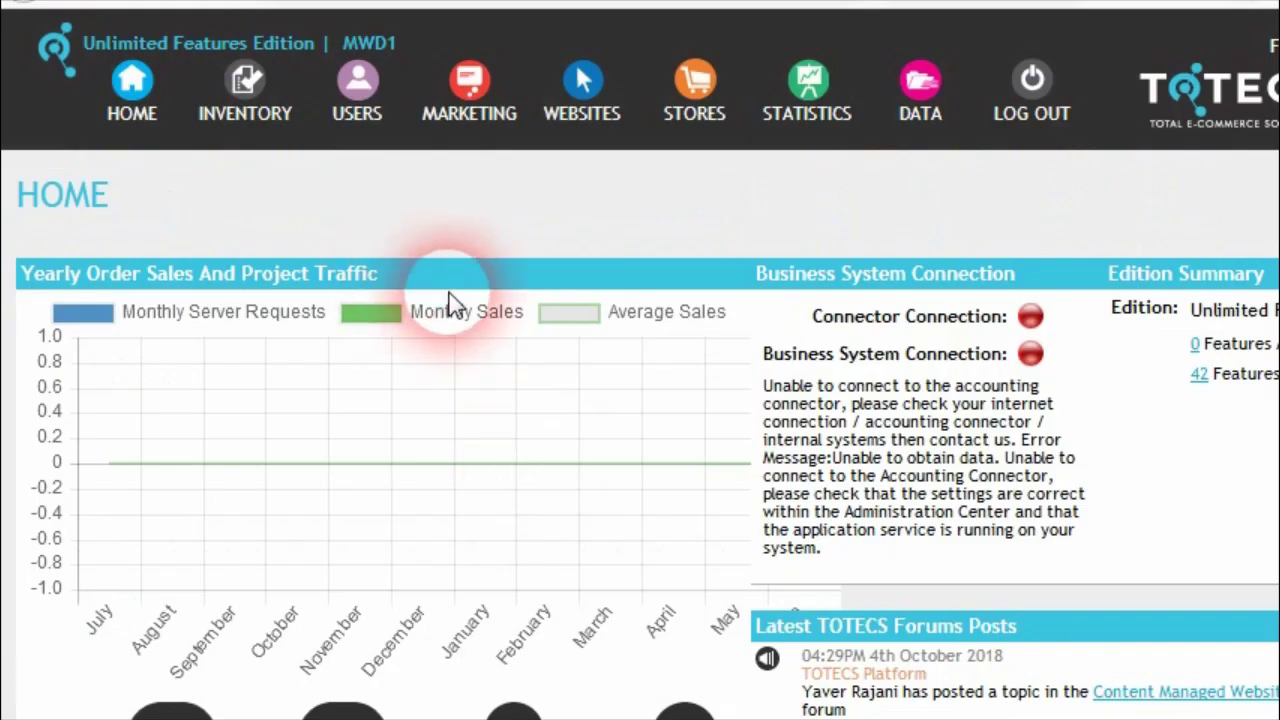
- Open the store's Order settings in the administration centre and locate the Tax Free Taxcode On International Orders setting
{"action": "left_click", "coordinate": [704, 95]}
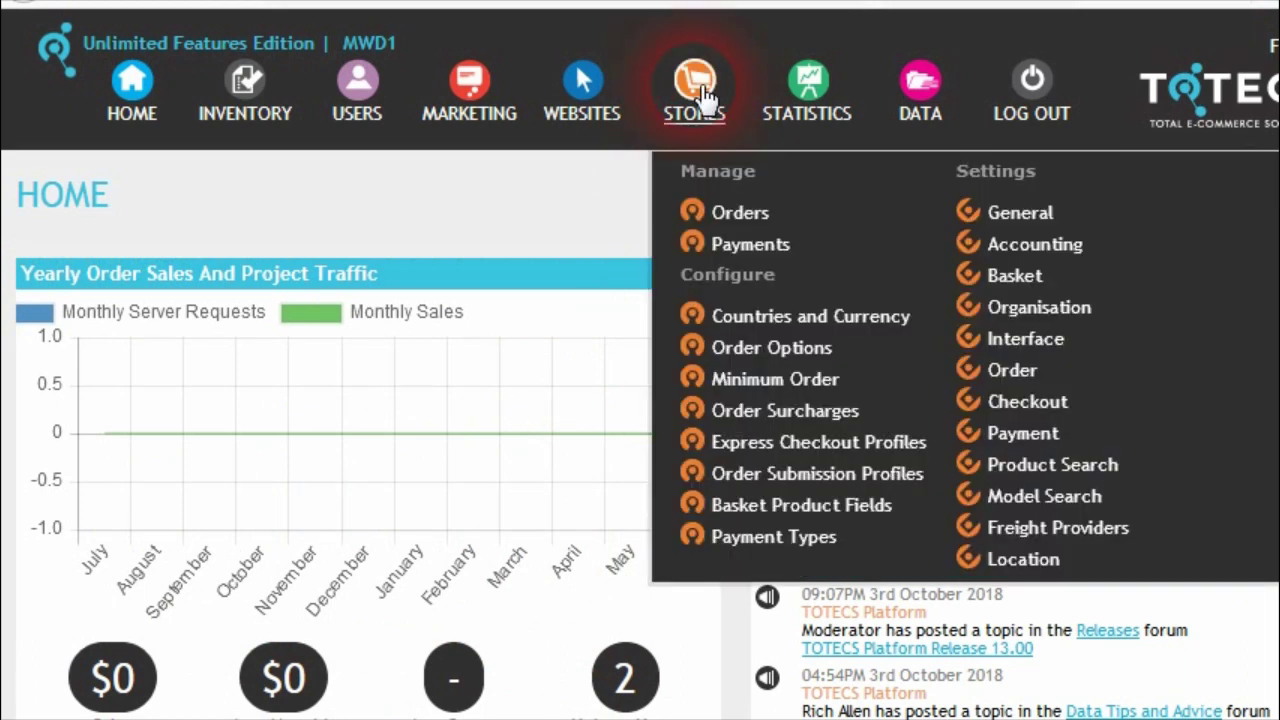
{"action": "left_click", "coordinate": [1018, 372]}
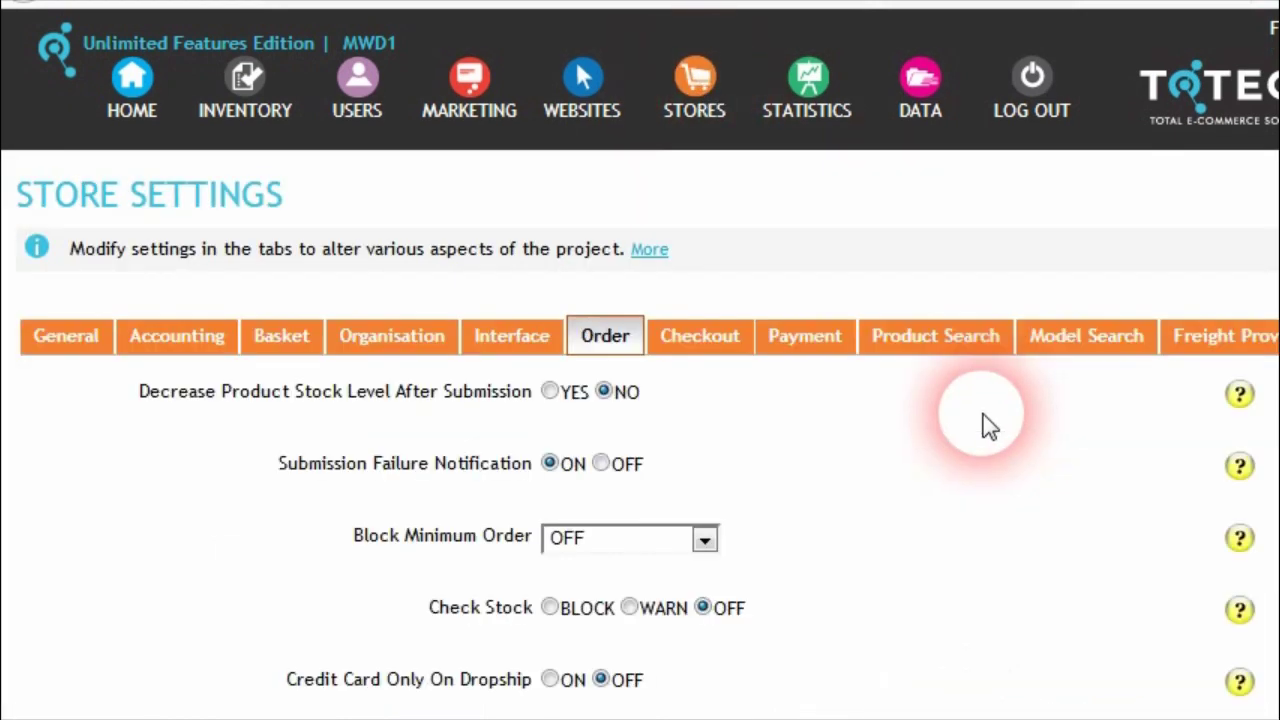
{"action": "scroll", "coordinate": [1260, 200], "scroll_direction": "down", "scroll_amount": 10}
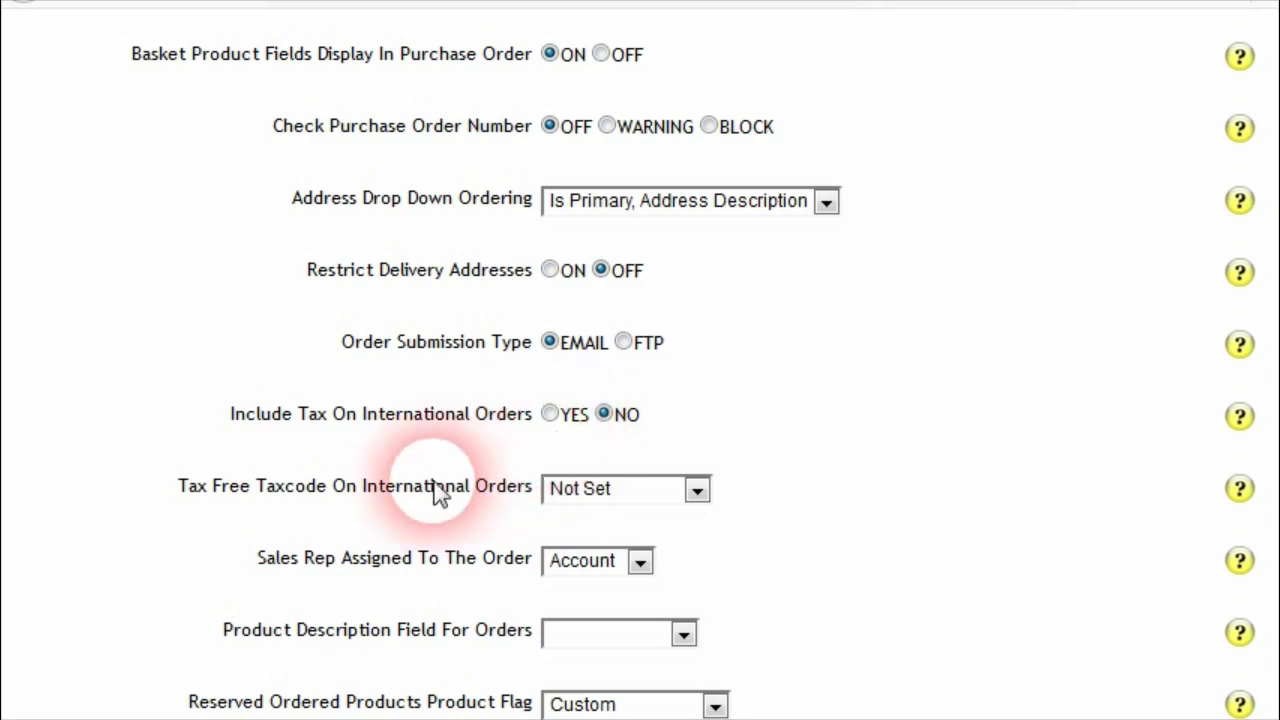
{"action": "left_click_drag", "start_coordinate": [180, 497], "coordinate": [491, 514]}
{"action": "left_click", "coordinate": [478, 537]}
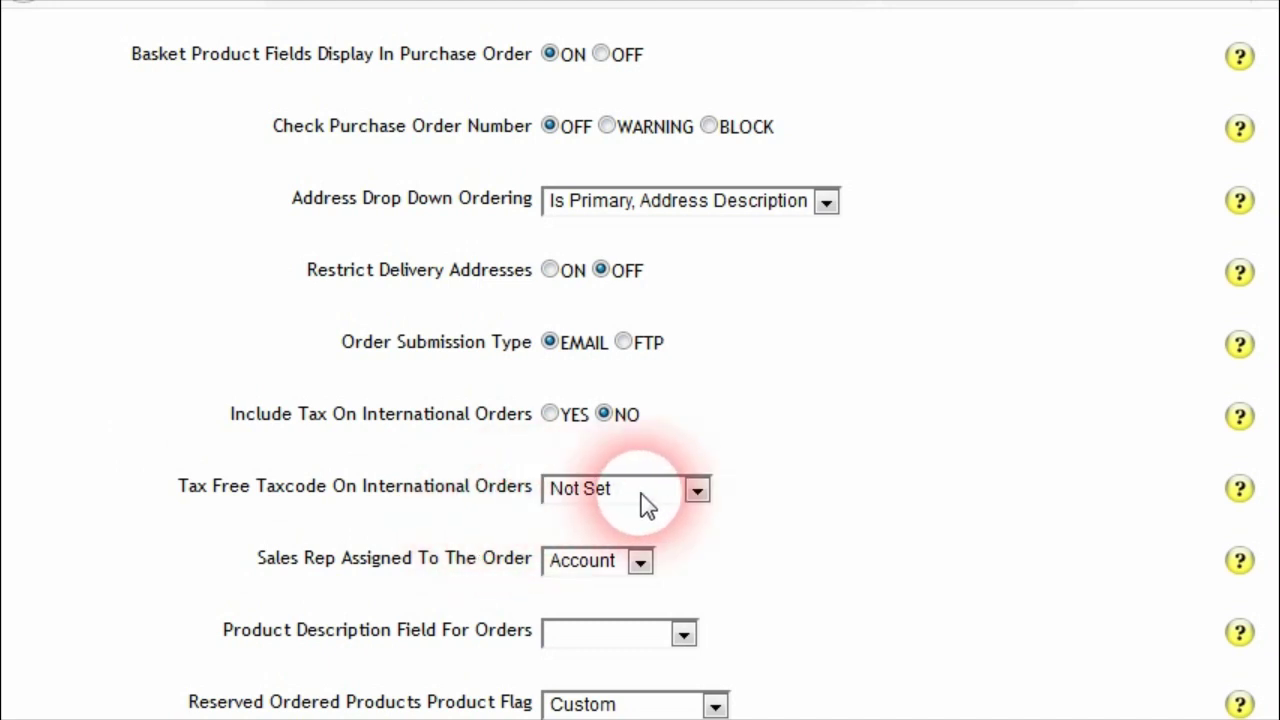
- Look through the tax codes offered for Tax Free Taxcode On International Orders, keeping Not Set
{"action": "left_click", "coordinate": [697, 490]}
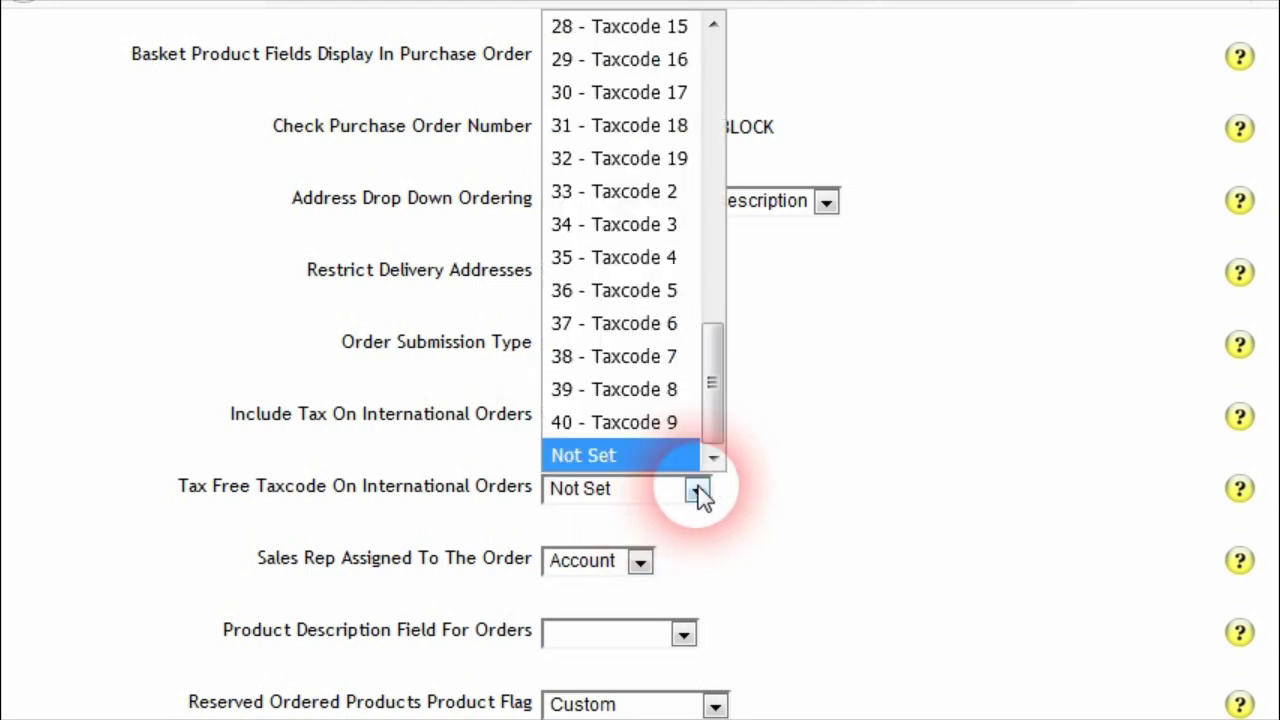
{"action": "left_click", "coordinate": [803, 534]}
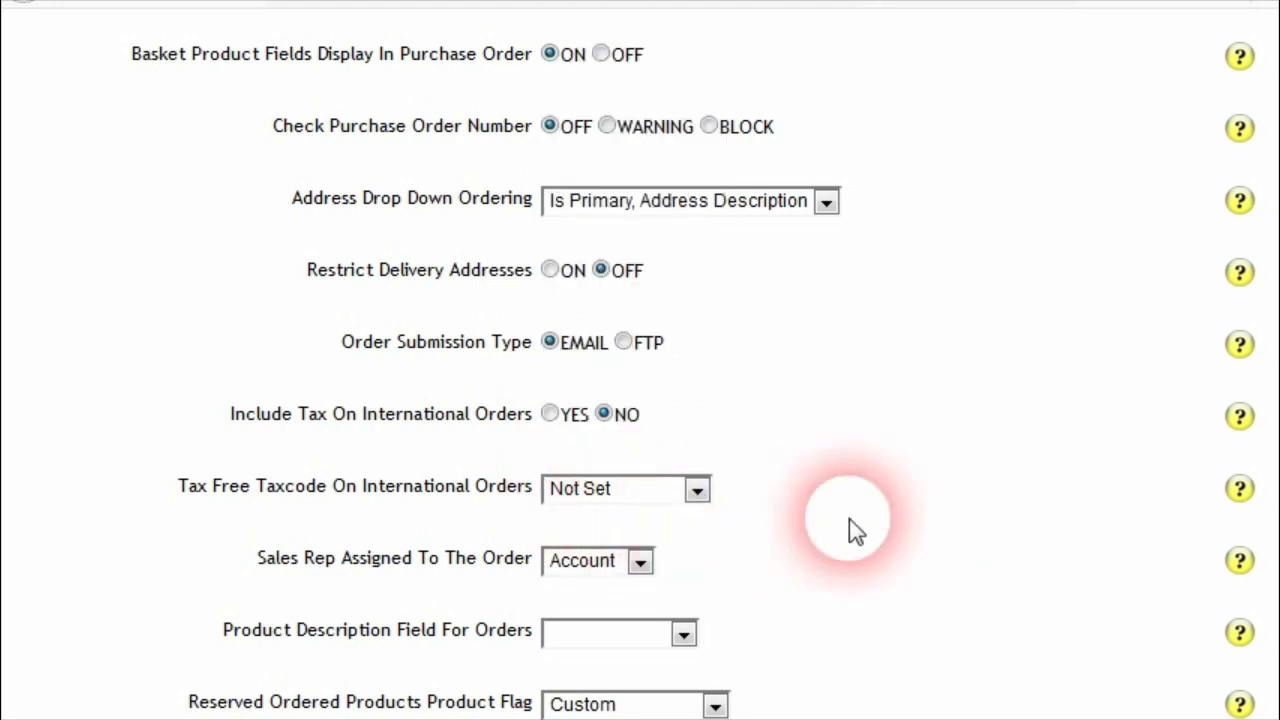
{"action": "scroll", "coordinate": [1270, 195], "scroll_direction": "up", "scroll_amount": 1}
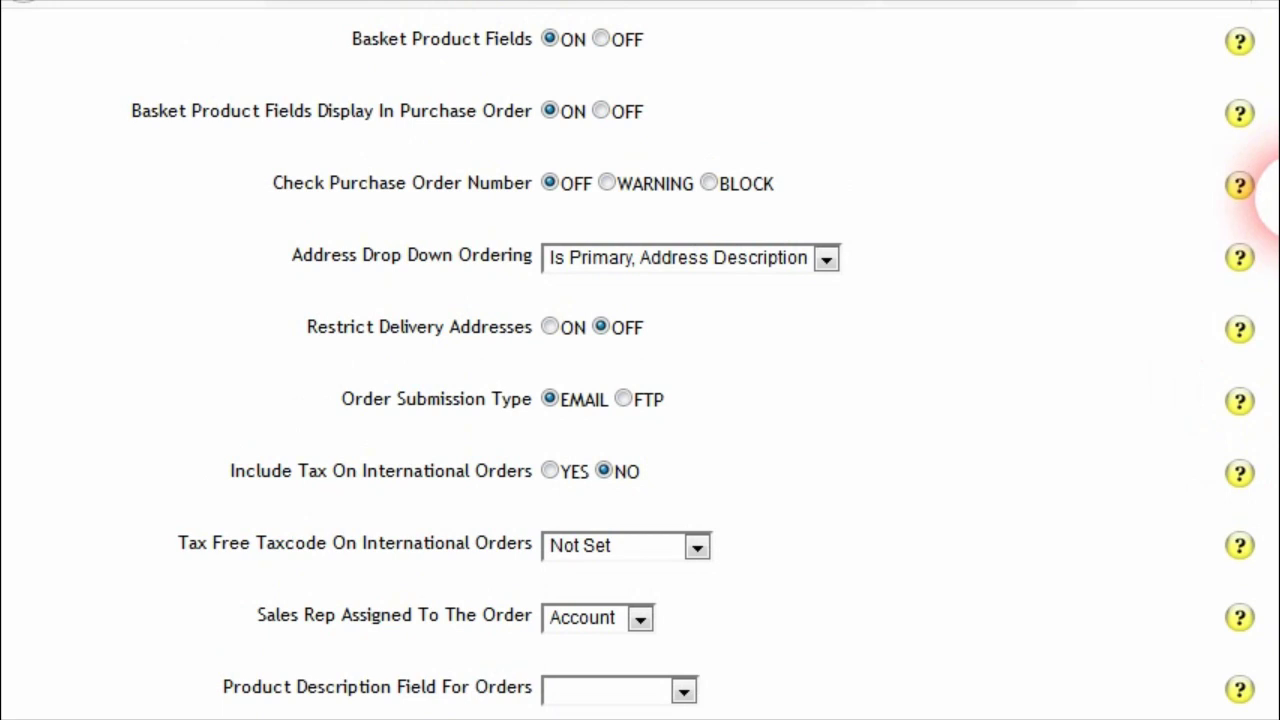
{"action": "left_click", "coordinate": [697, 546]}
{"action": "left_click_drag", "start_coordinate": [711, 505], "coordinate": [766, 406]}
{"action": "left_click", "coordinate": [891, 523]}
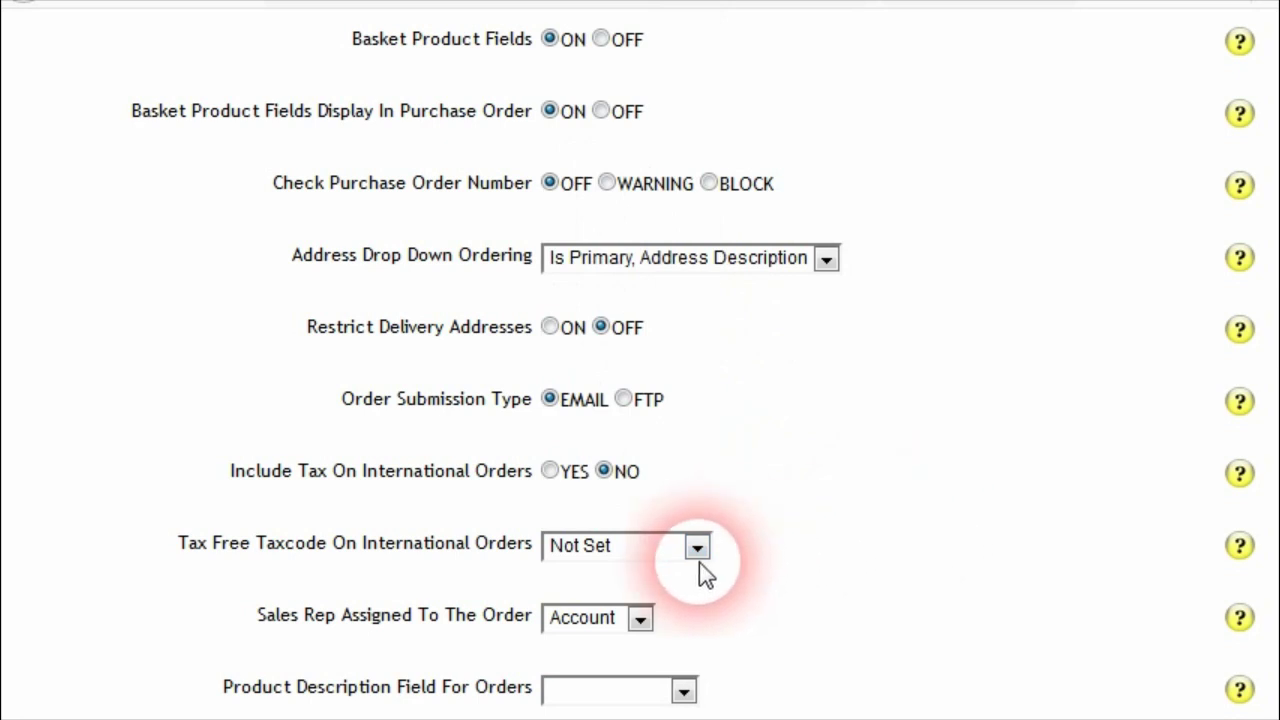
- Open the inventory's Tax Codes page and go through its list of tax codes
{"action": "scroll", "coordinate": [1268, 230], "scroll_direction": "up", "scroll_amount": 15}
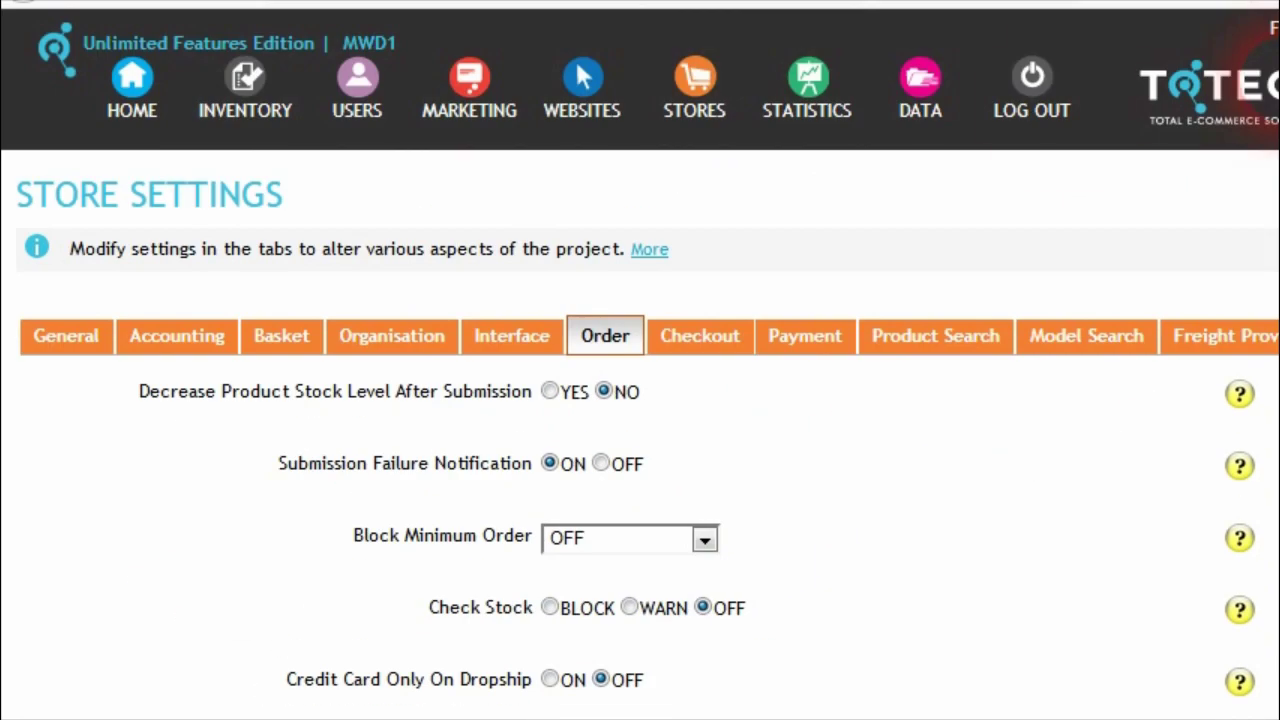
{"action": "left_click", "coordinate": [255, 110]}
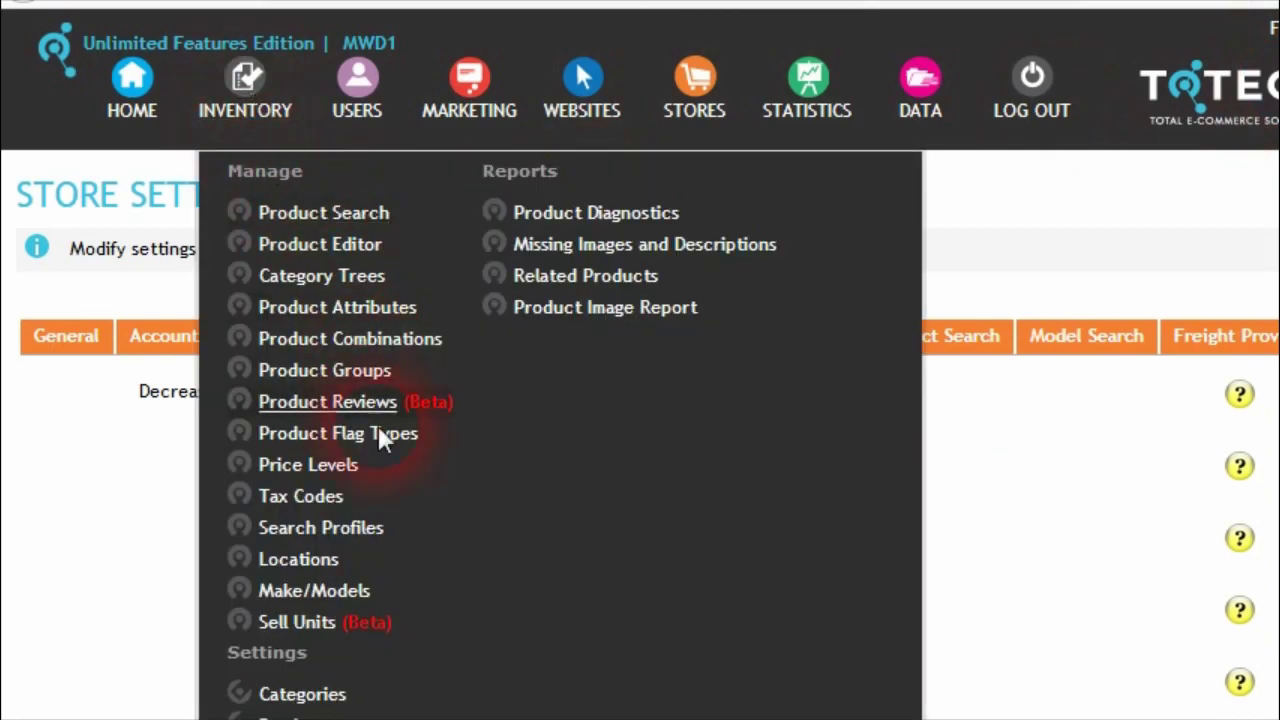
{"action": "right_click", "coordinate": [322, 500]}
{"action": "key", "text": "Escape"}
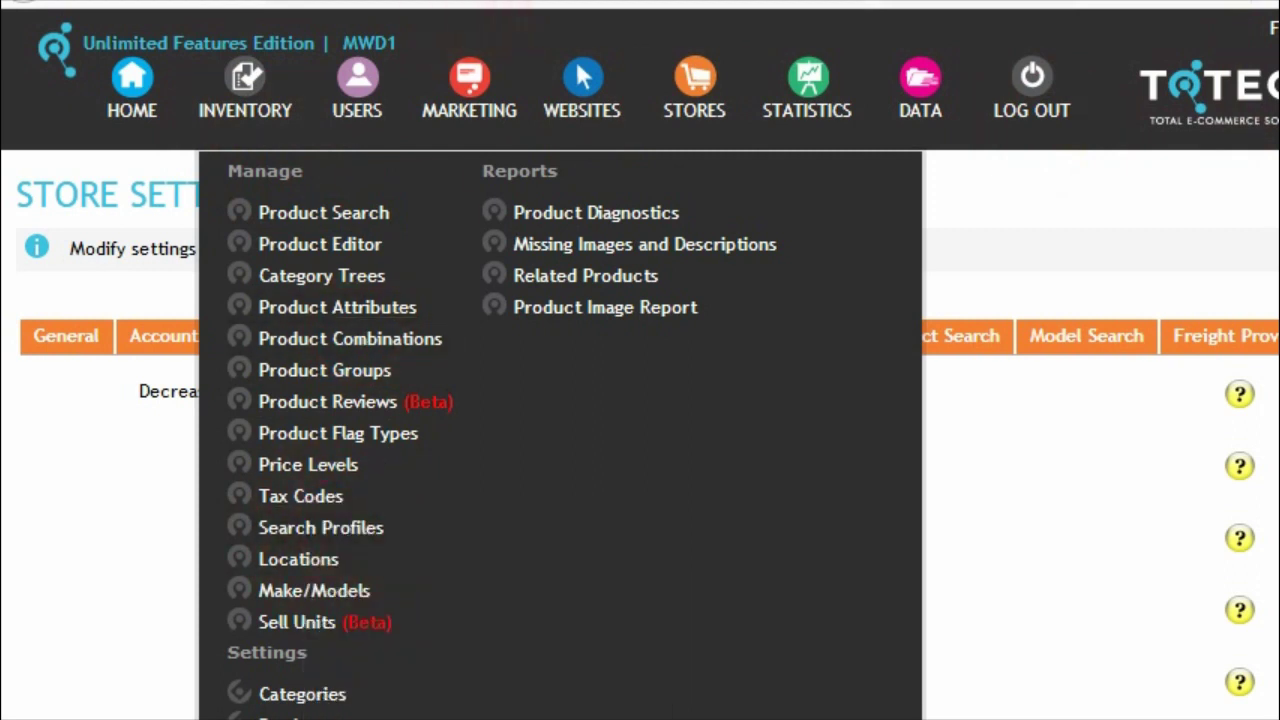
{"action": "left_click", "coordinate": [300, 496]}
{"action": "scroll", "coordinate": [880, 500], "scroll_direction": "down", "scroll_amount": 3}
{"action": "scroll", "coordinate": [845, 515], "scroll_direction": "up", "scroll_amount": 1}
{"action": "scroll", "coordinate": [840, 510], "scroll_direction": "down", "scroll_amount": 7}
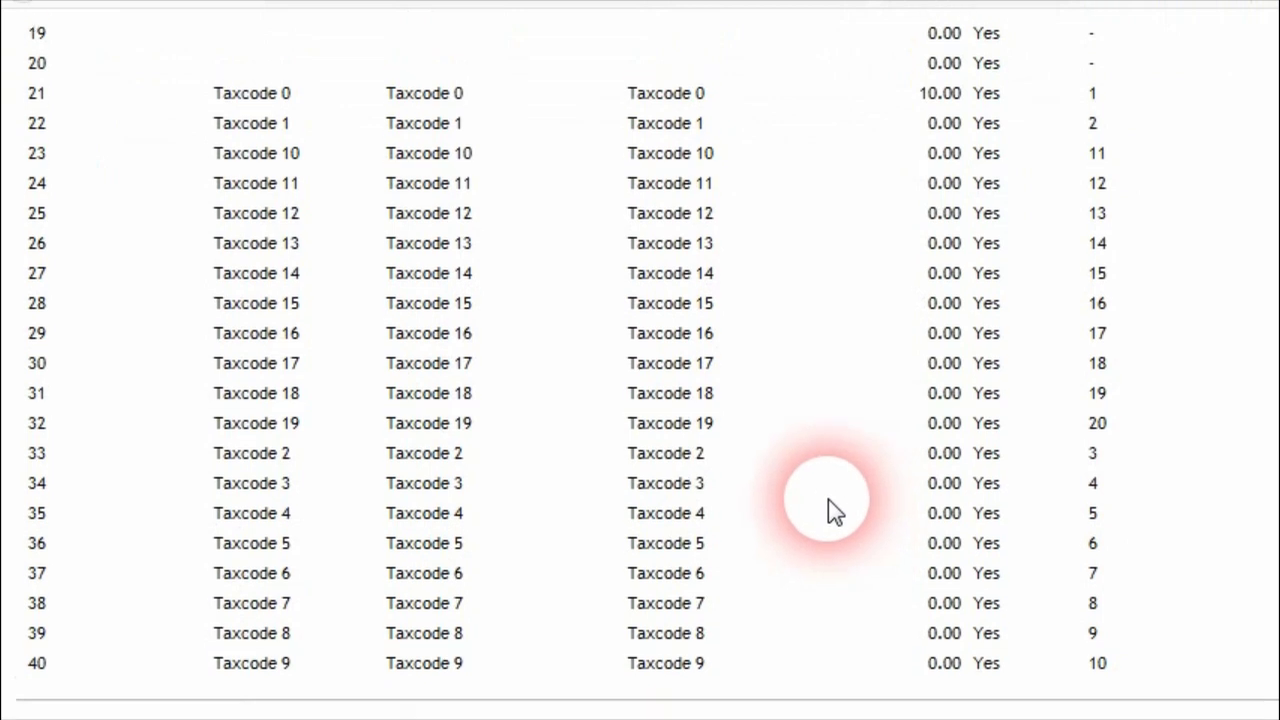
- Compare the Taxcode 0 and Taxcode 1 rows, checking their tax rates
{"action": "scroll", "coordinate": [858, 400], "scroll_direction": "up", "scroll_amount": 1}
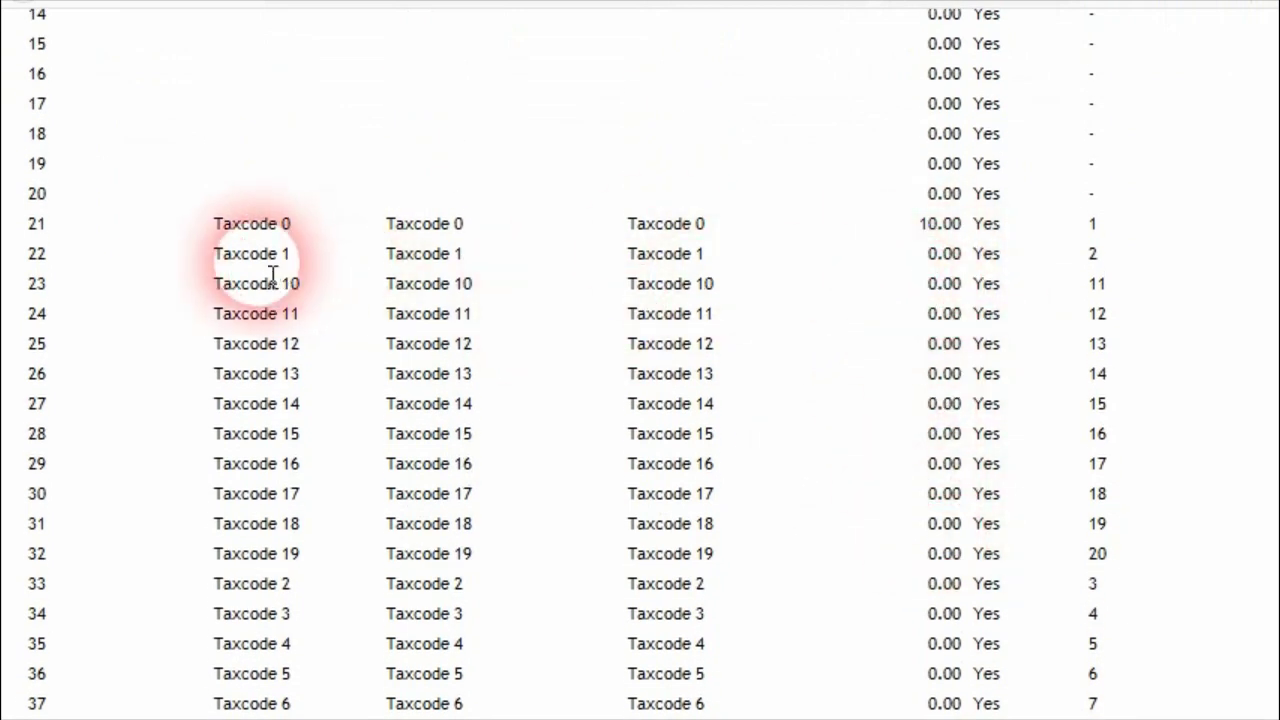
{"action": "left_click_drag", "start_coordinate": [225, 253], "coordinate": [863, 266]}
{"action": "left_click", "coordinate": [603, 243]}
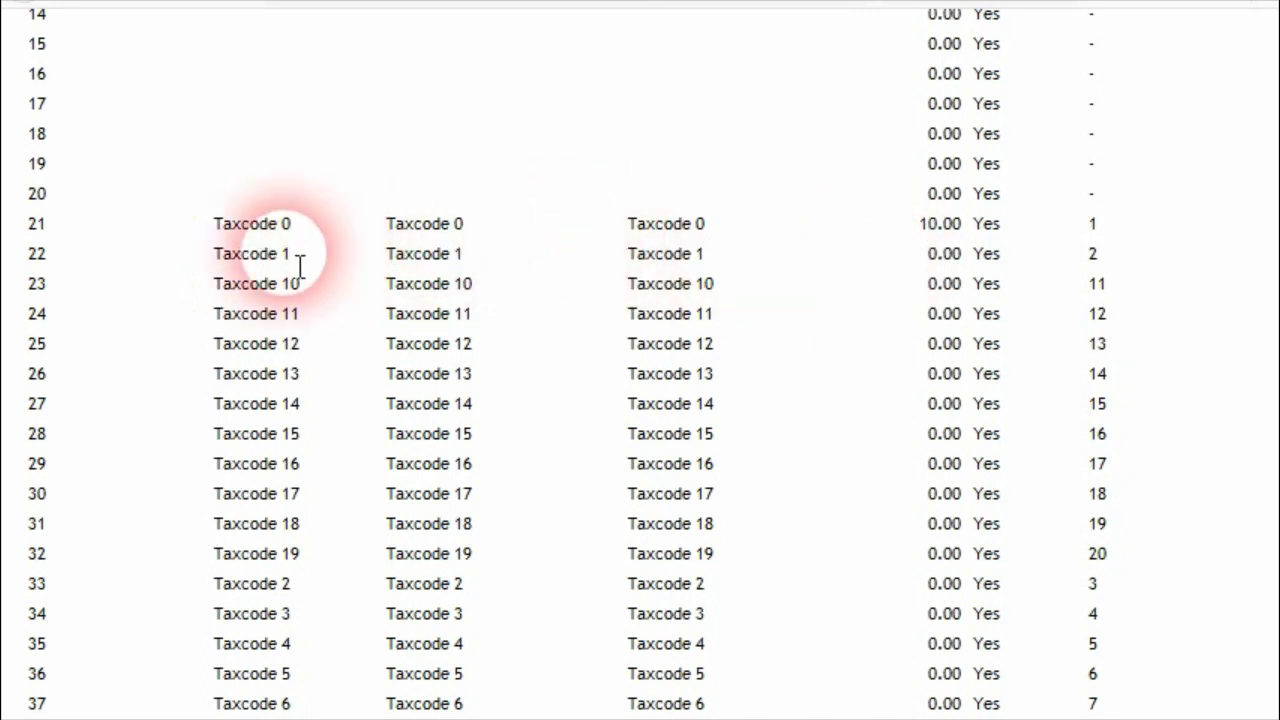
{"action": "double_click", "coordinate": [938, 226]}
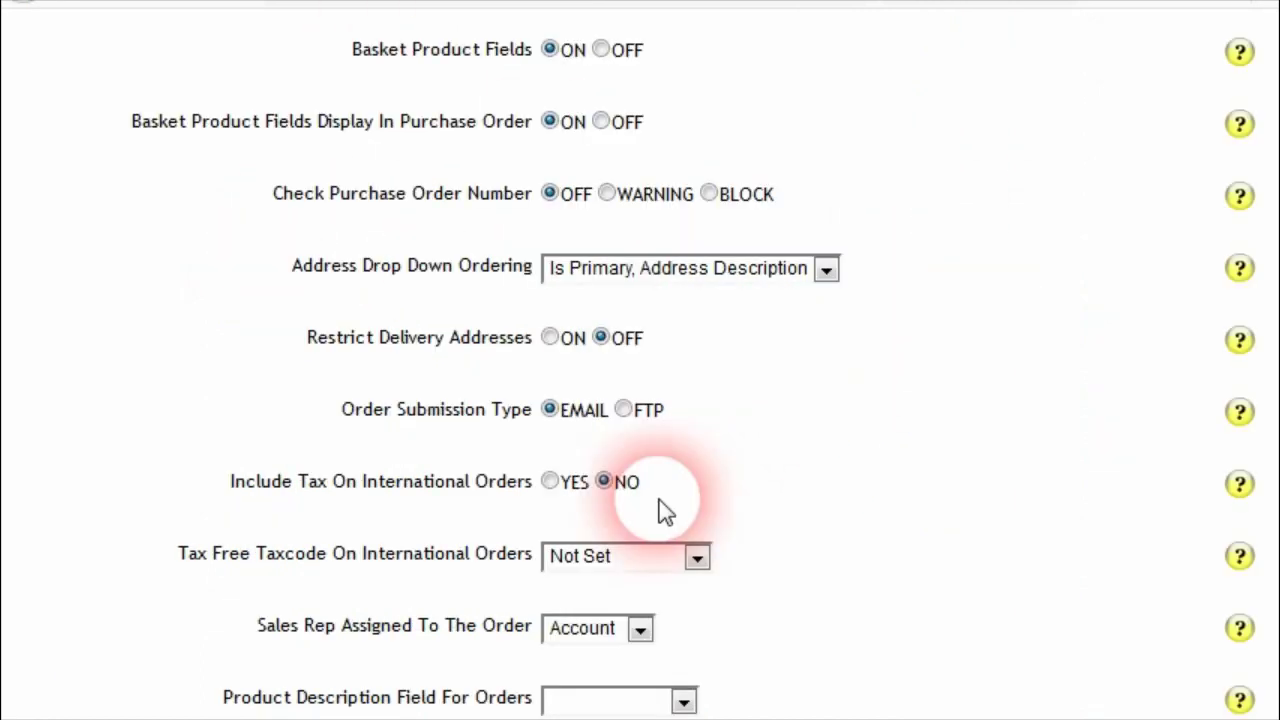
- Set Tax Free Taxcode On International Orders to 22 - Taxcode 1 and save the Order settings
{"action": "scroll", "coordinate": [663, 508], "scroll_direction": "down", "scroll_amount": 3}
{"action": "left_click", "coordinate": [697, 405]}
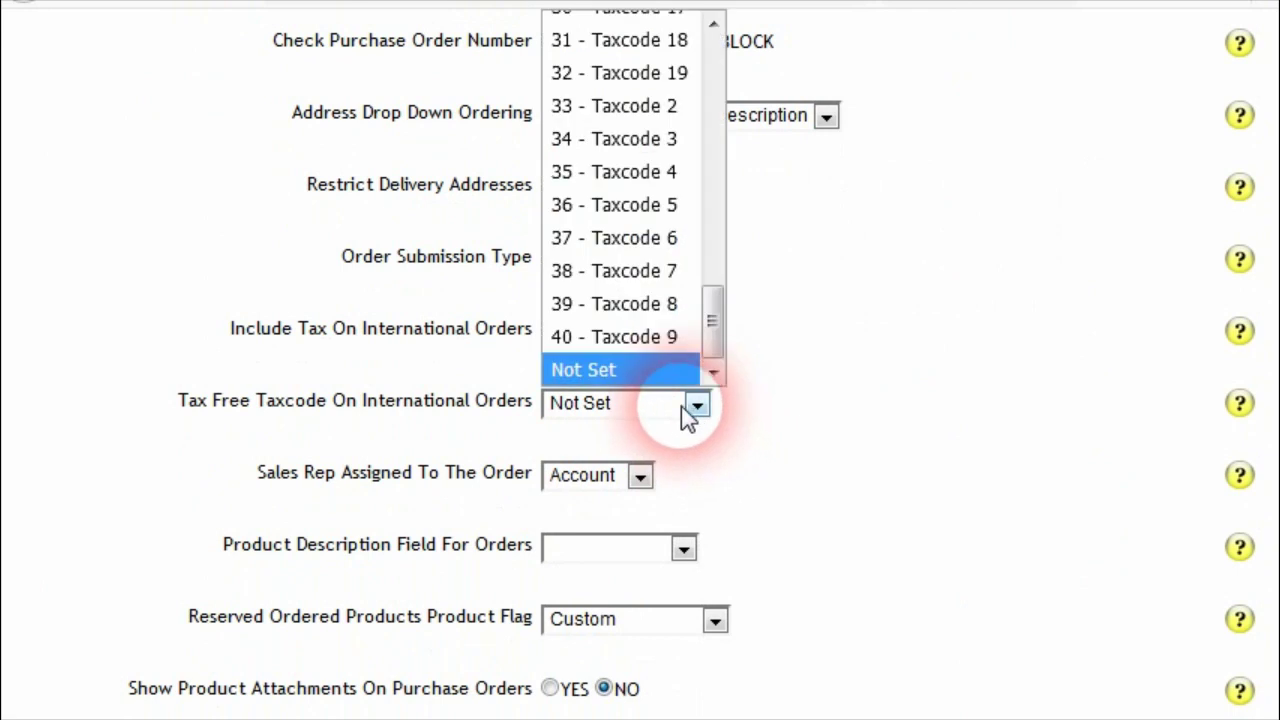
{"action": "left_click_drag", "start_coordinate": [711, 321], "coordinate": [713, 203]}
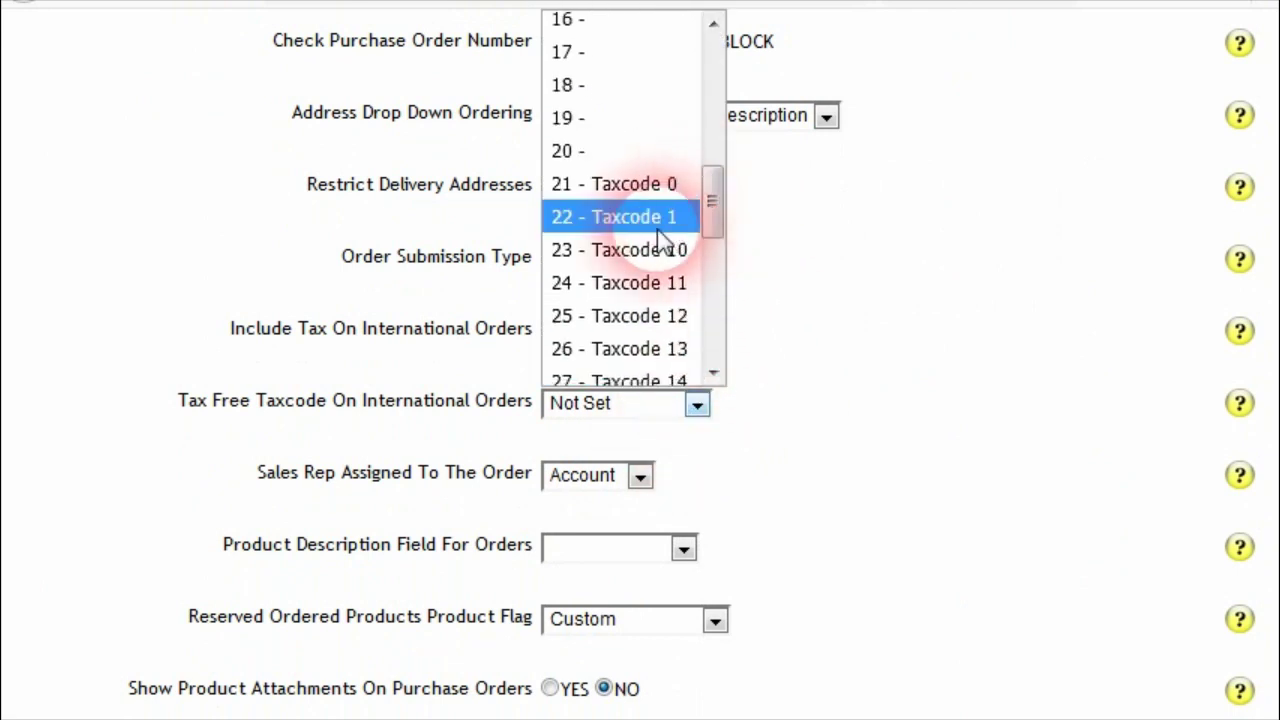
{"action": "left_click", "coordinate": [660, 240]}
{"action": "scroll", "coordinate": [749, 534], "scroll_direction": "down", "scroll_amount": 15}
{"action": "left_click", "coordinate": [1257, 537]}
{"action": "left_click", "coordinate": [866, 455]}
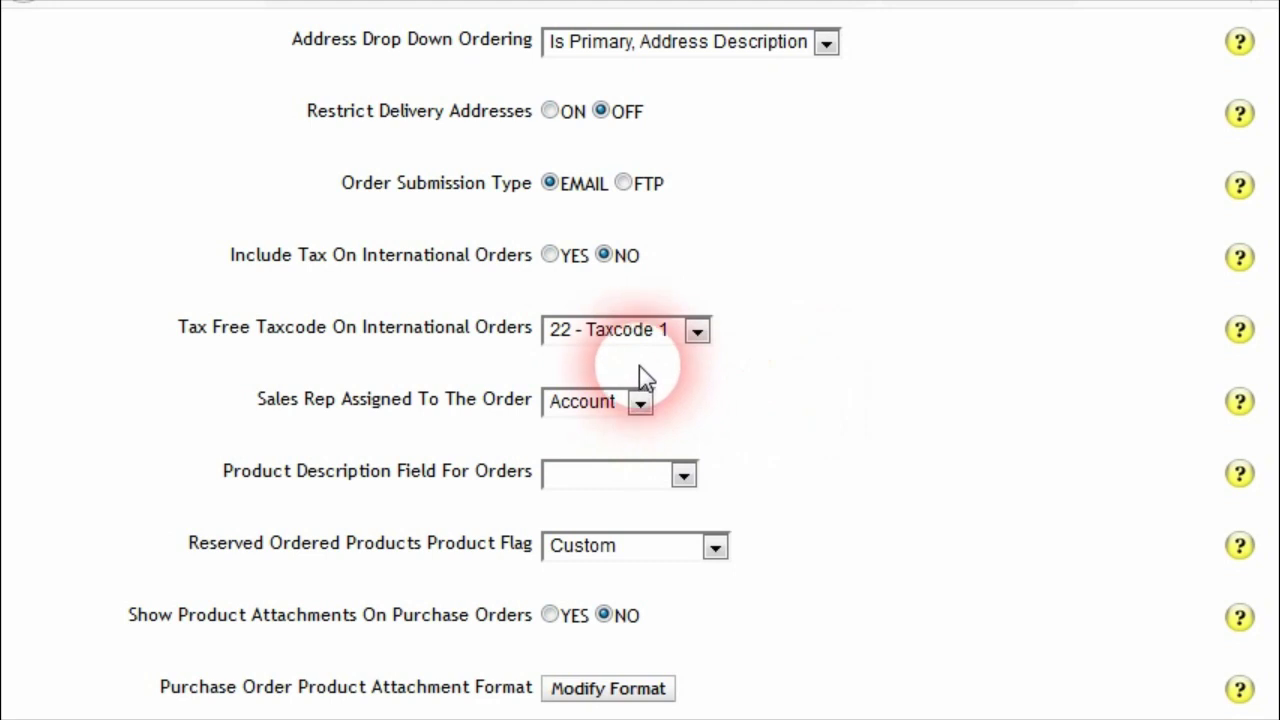
{"action": "scroll", "coordinate": [646, 410], "scroll_direction": "up", "scroll_amount": 3}
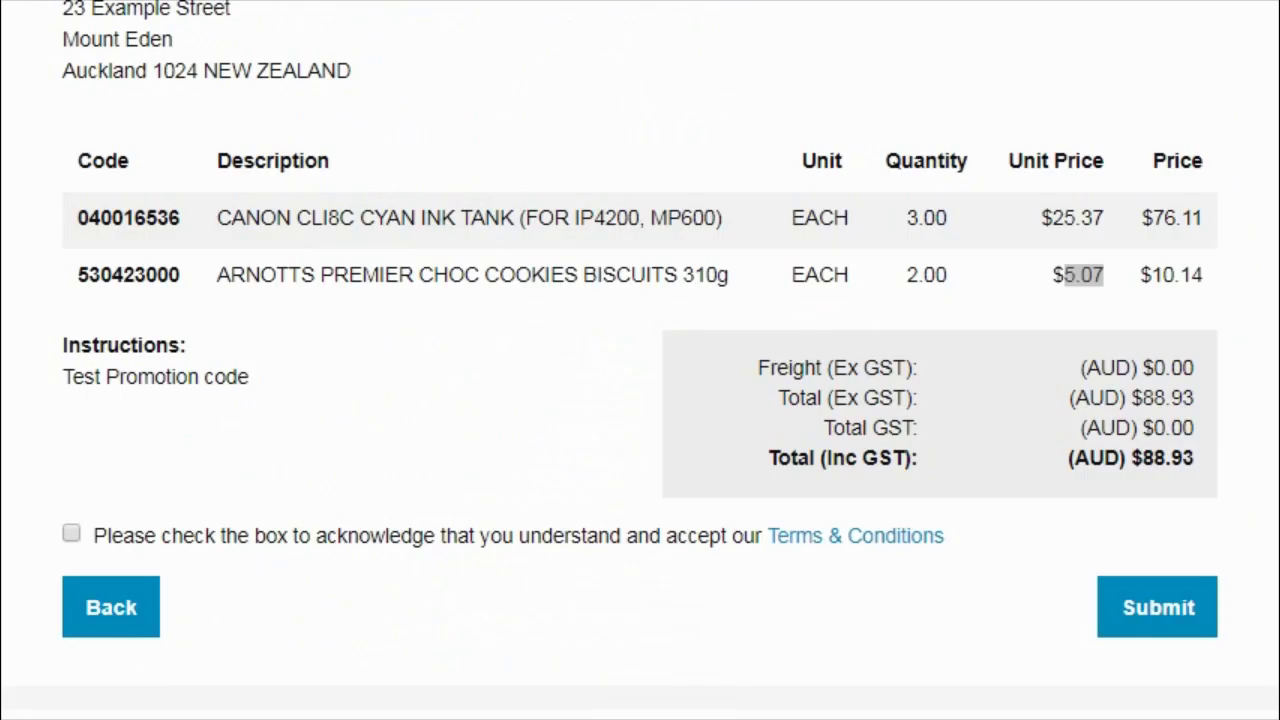
- Switch to the order's line details and check the taxcode and tax total applied to product line 040016536
{"action": "key", "text": "alt+Tab"}
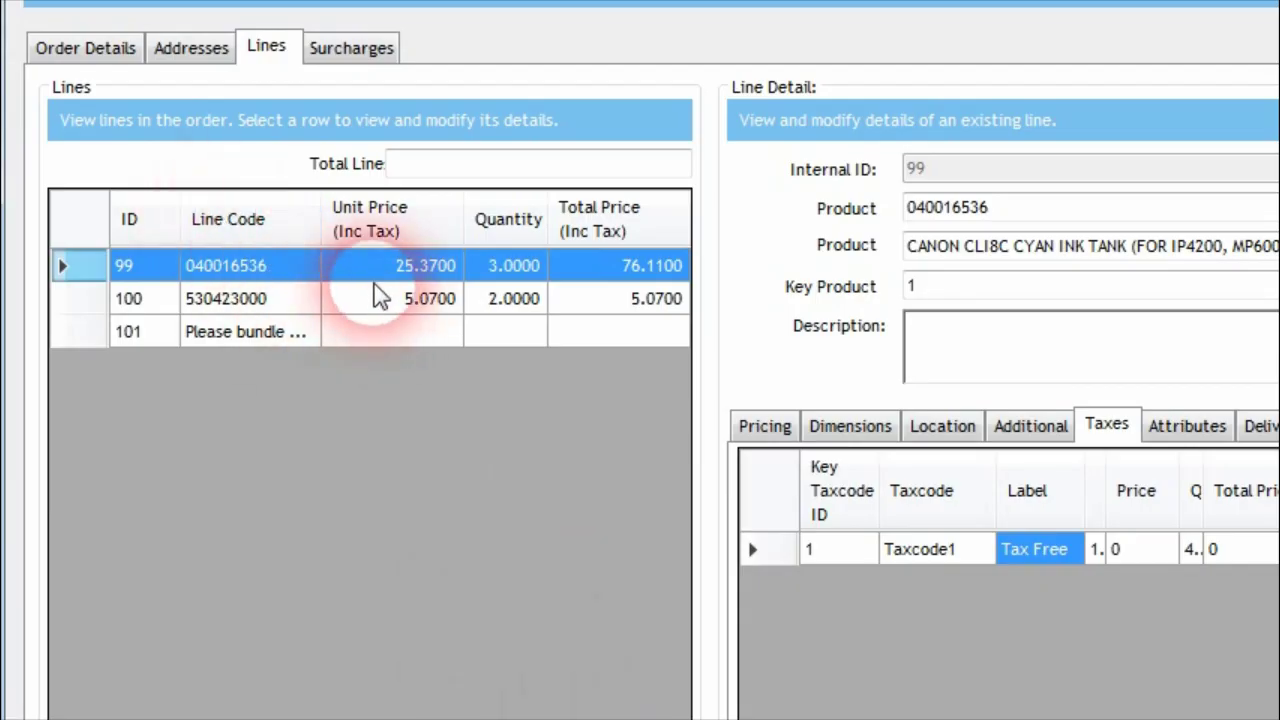
{"action": "left_click", "coordinate": [940, 548]}
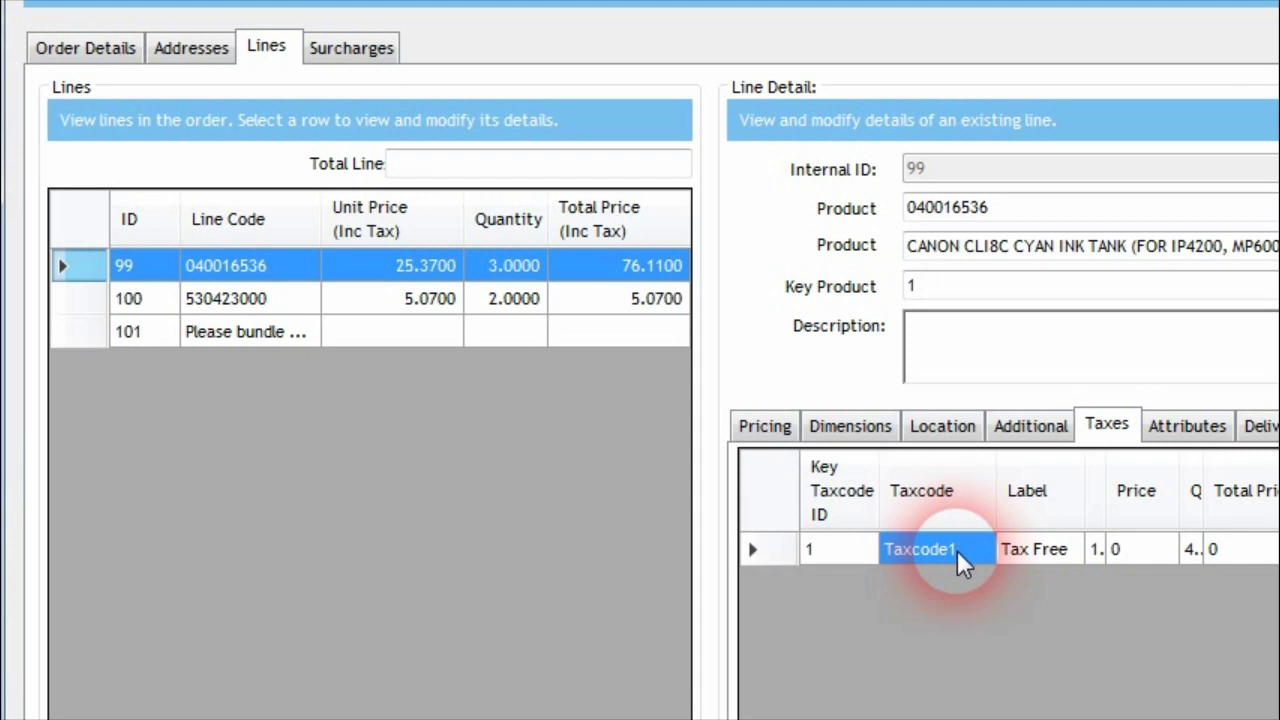
{"action": "left_click", "coordinate": [1230, 551]}
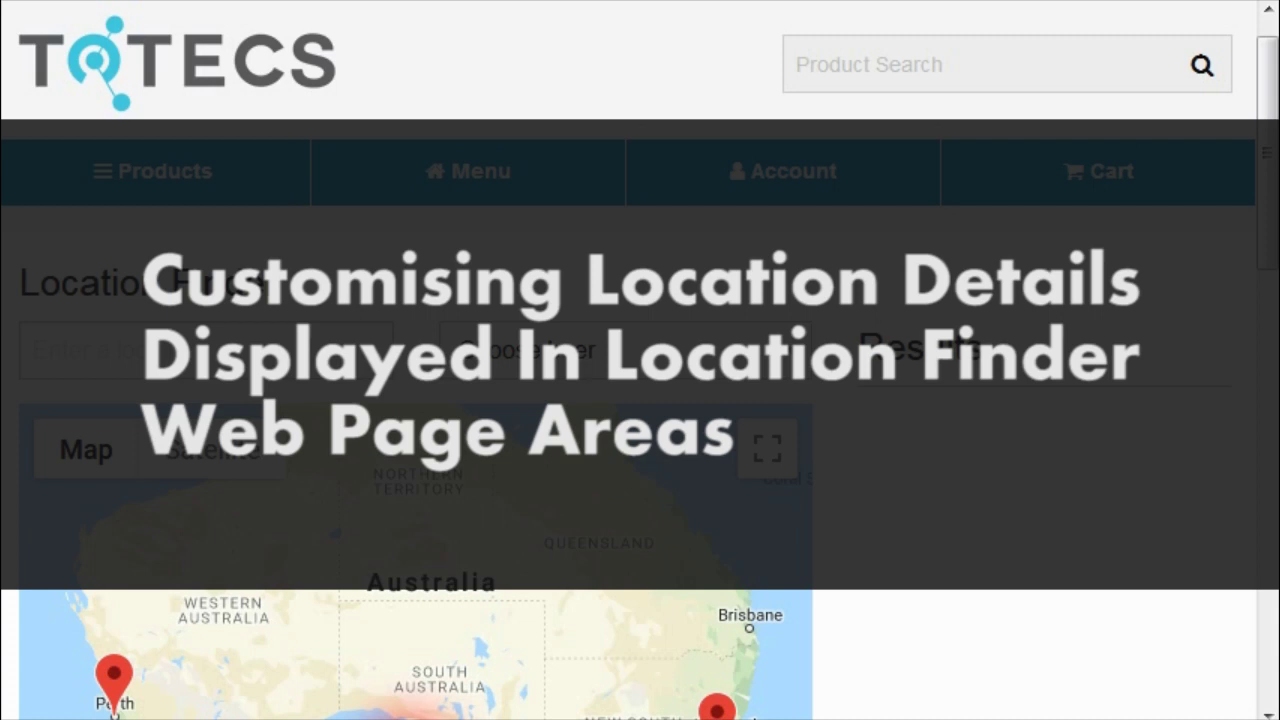
- View the details shown for location markers around Melbourne on the storefront's Location Finder map
{"action": "scroll", "coordinate": [1249, 309], "scroll_direction": "down", "scroll_amount": 2}
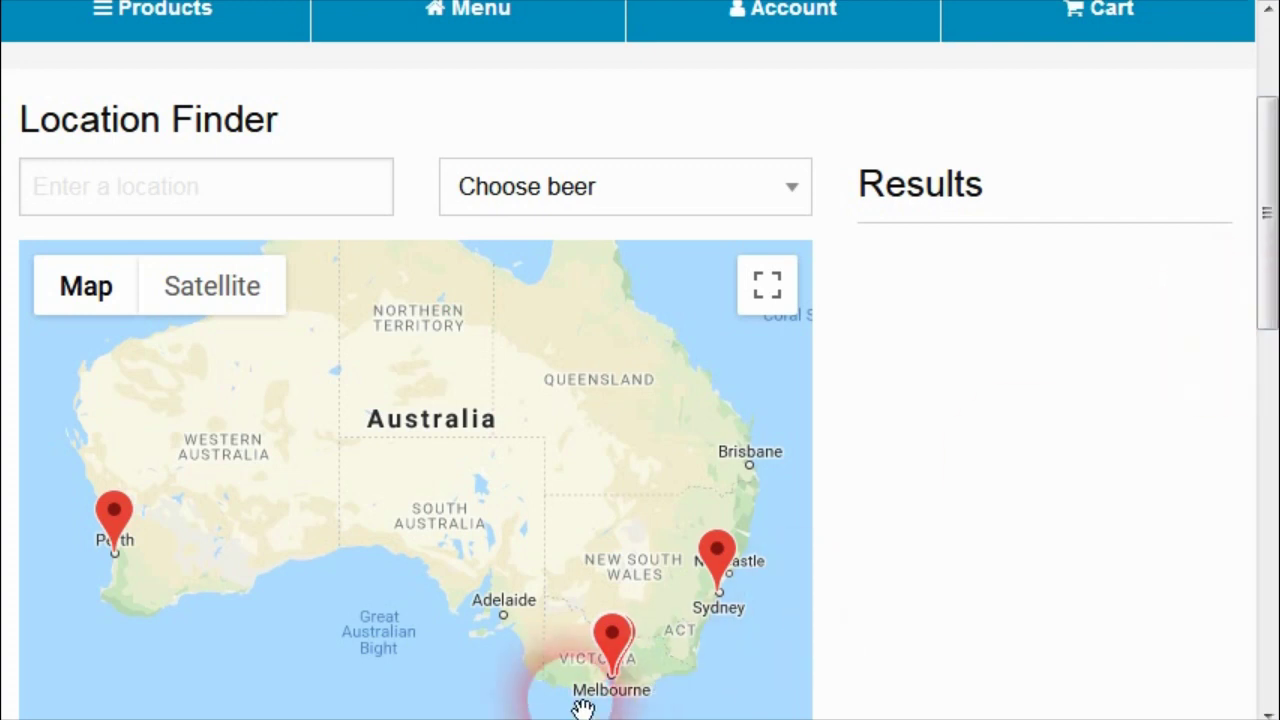
{"action": "left_click", "coordinate": [626, 656]}
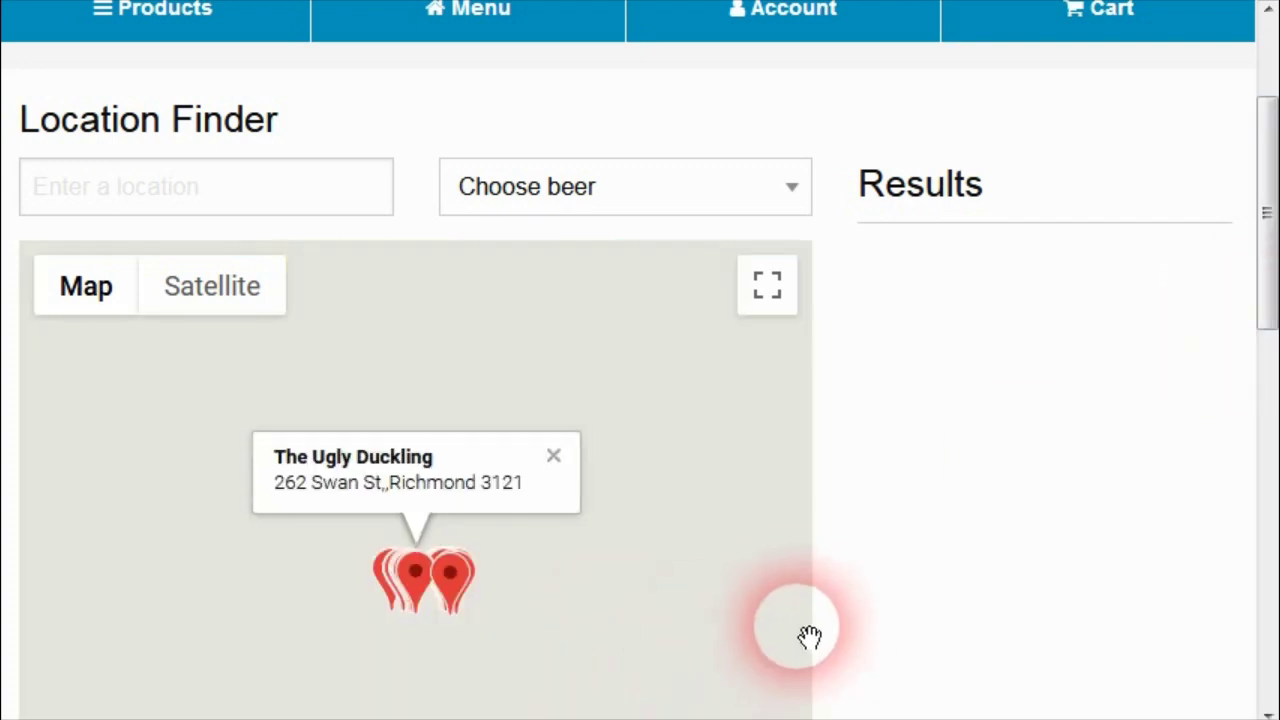
{"action": "left_click", "coordinate": [553, 456]}
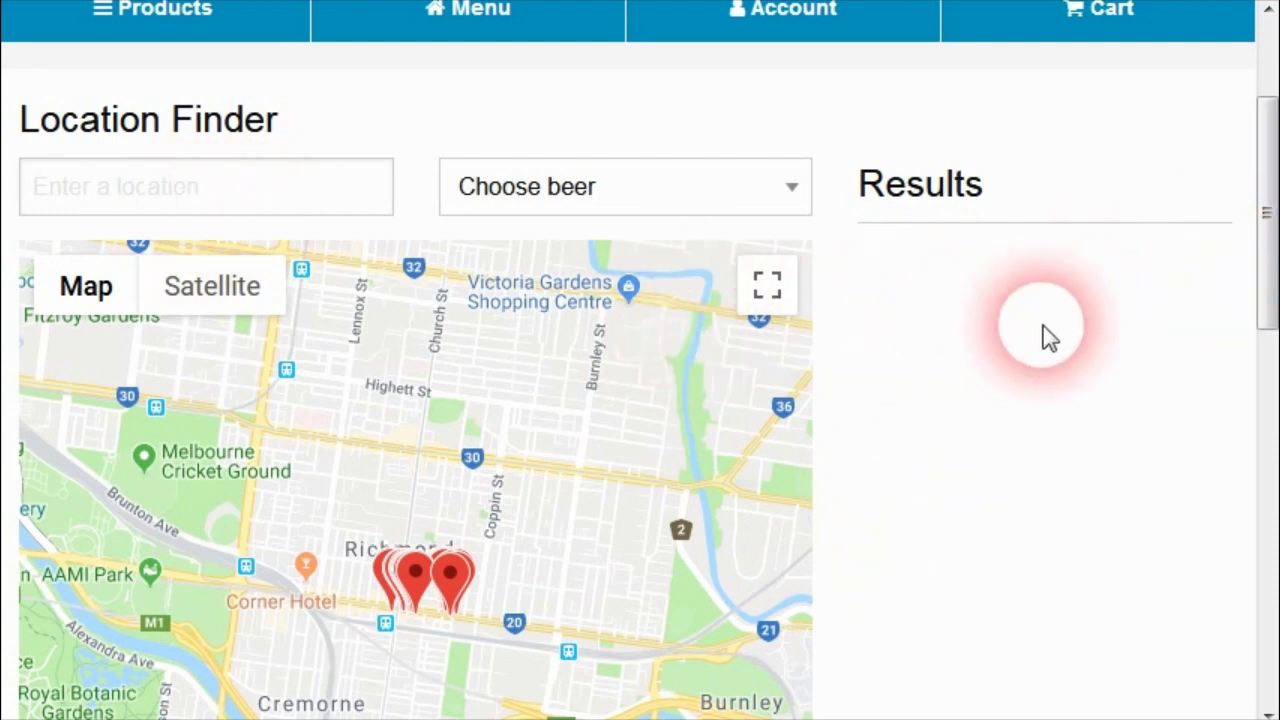
{"action": "left_click_drag", "start_coordinate": [1266, 289], "coordinate": [1260, 331]}
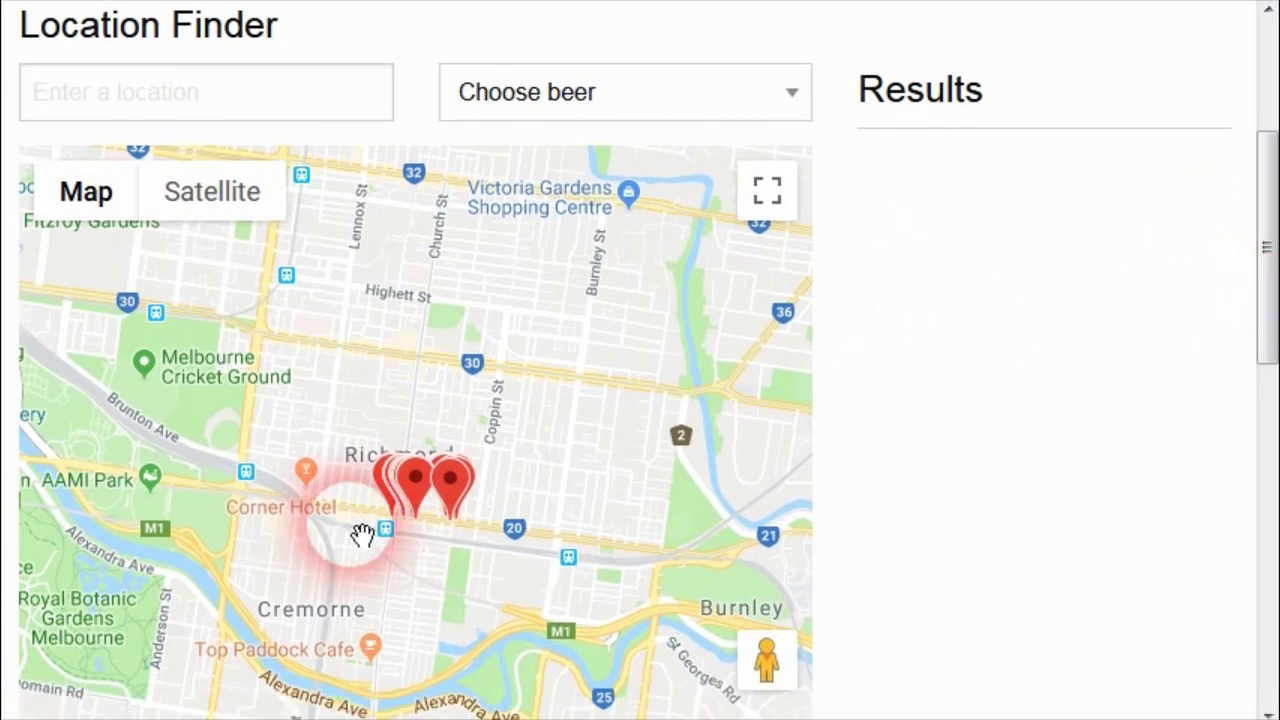
{"action": "left_click", "coordinate": [422, 491]}
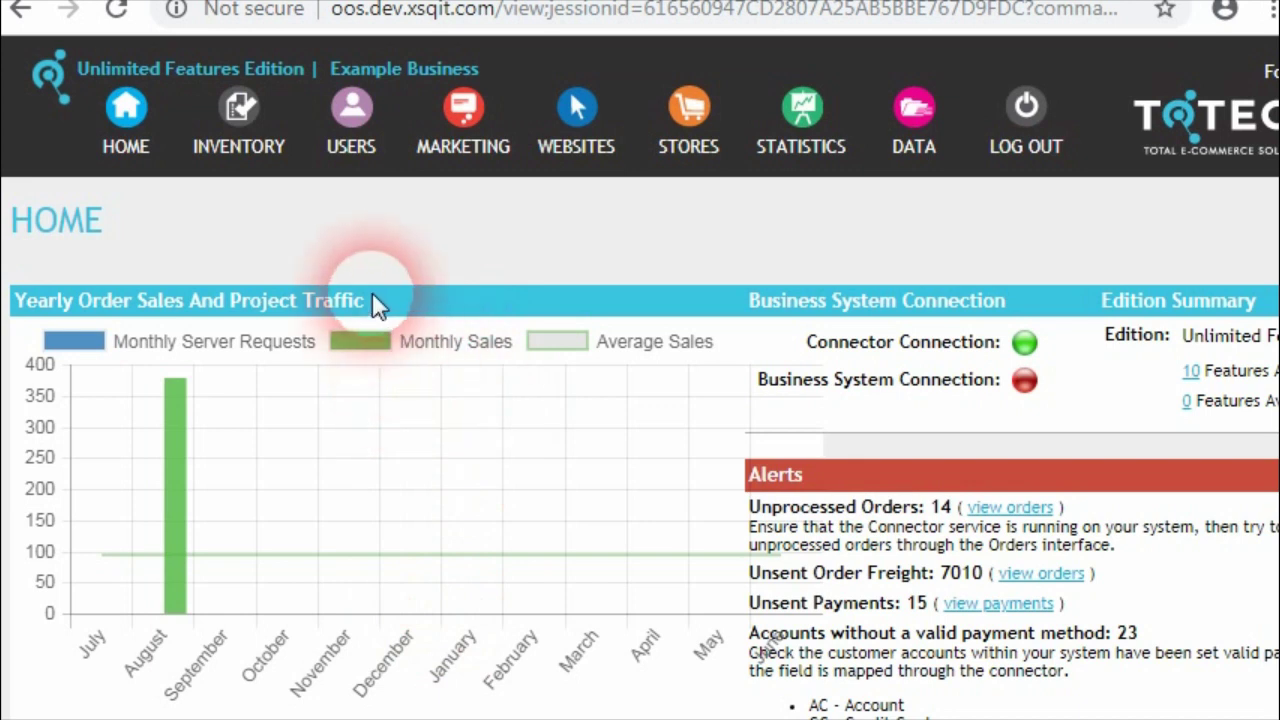
- Open the inventory's Locations page in the administration centre and bring up the locations list
{"action": "left_click", "coordinate": [243, 140]}
{"action": "left_click", "coordinate": [280, 587]}
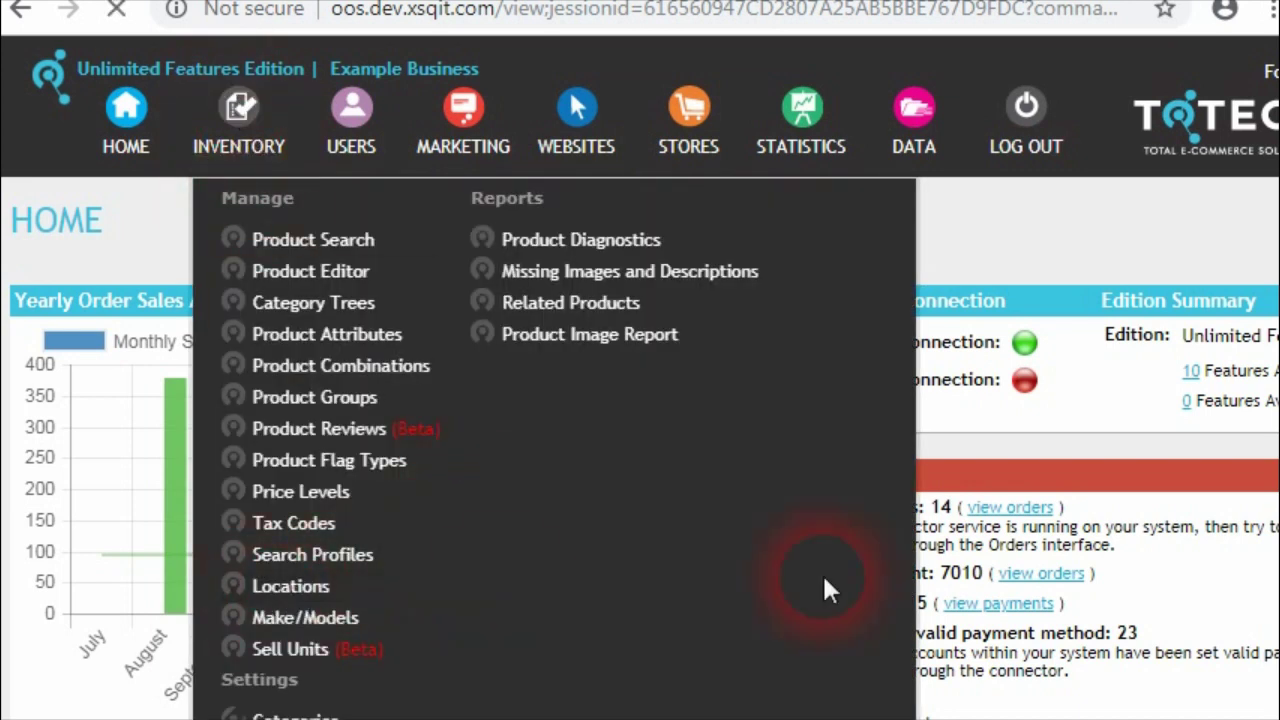
{"action": "scroll", "coordinate": [1250, 300], "scroll_direction": "down", "scroll_amount": 3}
{"action": "scroll", "coordinate": [1257, 400], "scroll_direction": "up", "scroll_amount": 1}
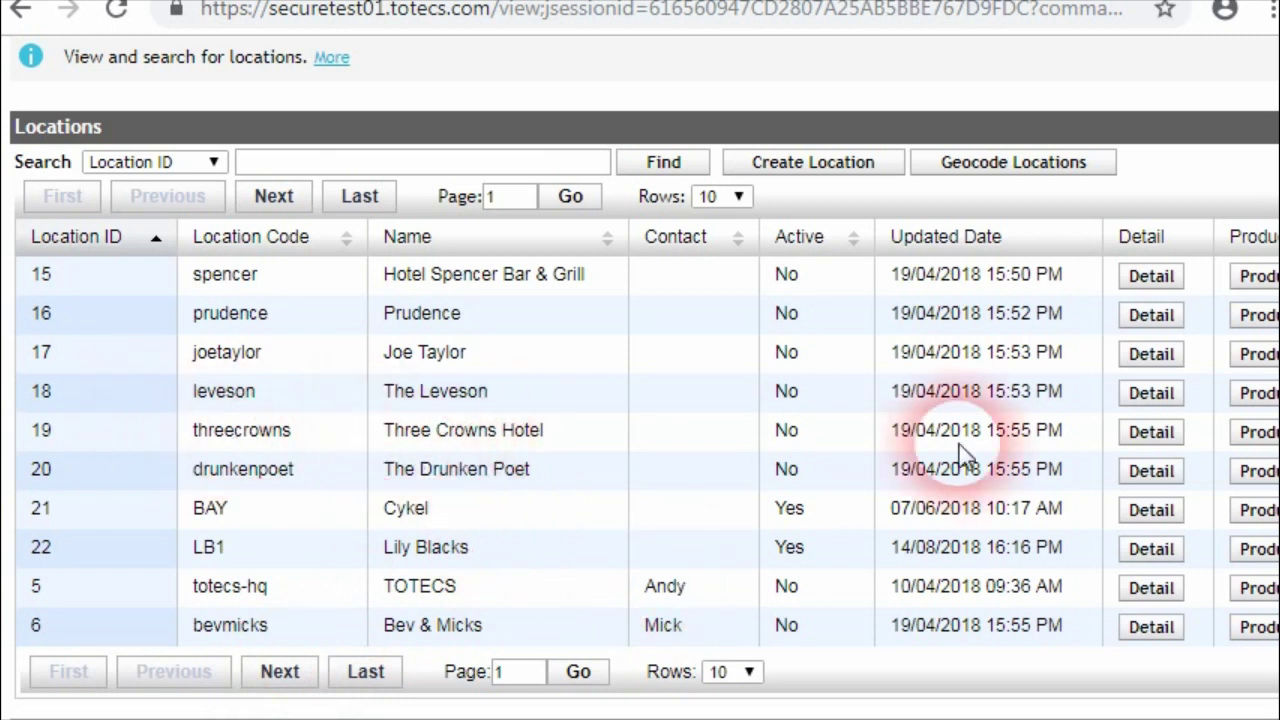
- Review the Three Crowns Hotel location's details, including its address, Allow Searching, contact and website fields, then close them
{"action": "left_click", "coordinate": [1160, 432]}
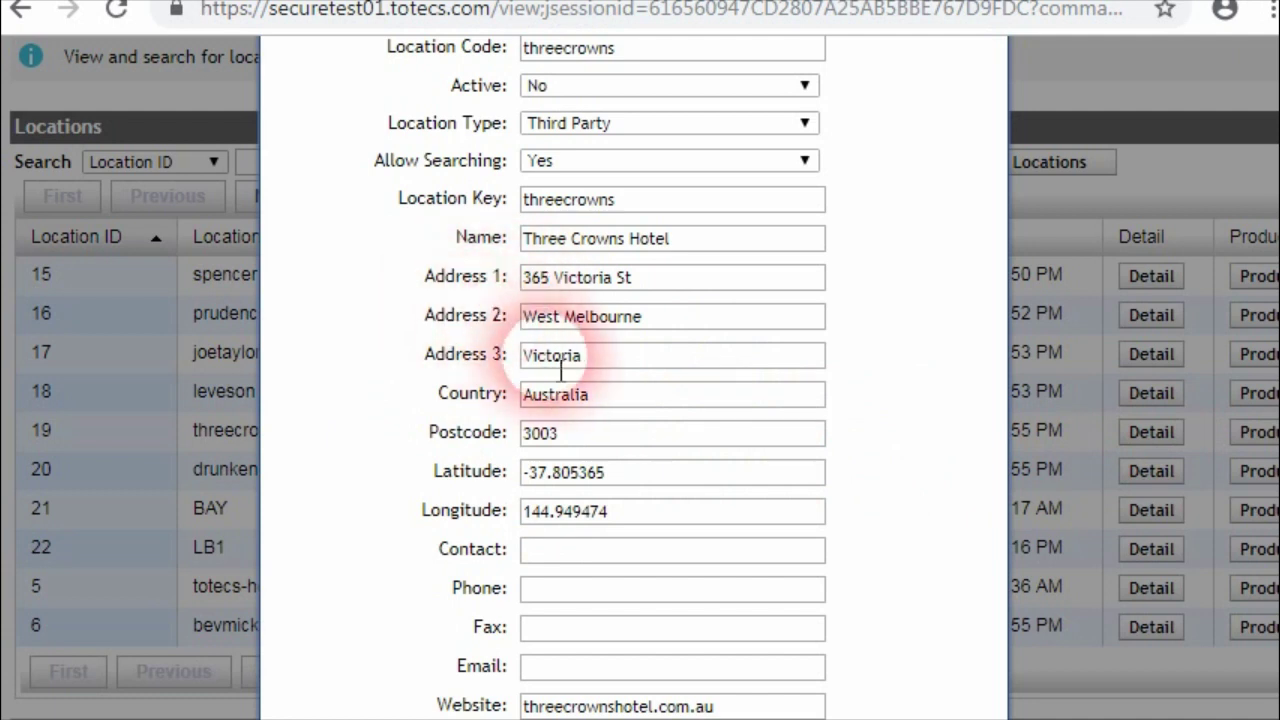
{"action": "scroll", "coordinate": [580, 495], "scroll_direction": "down", "scroll_amount": 2}
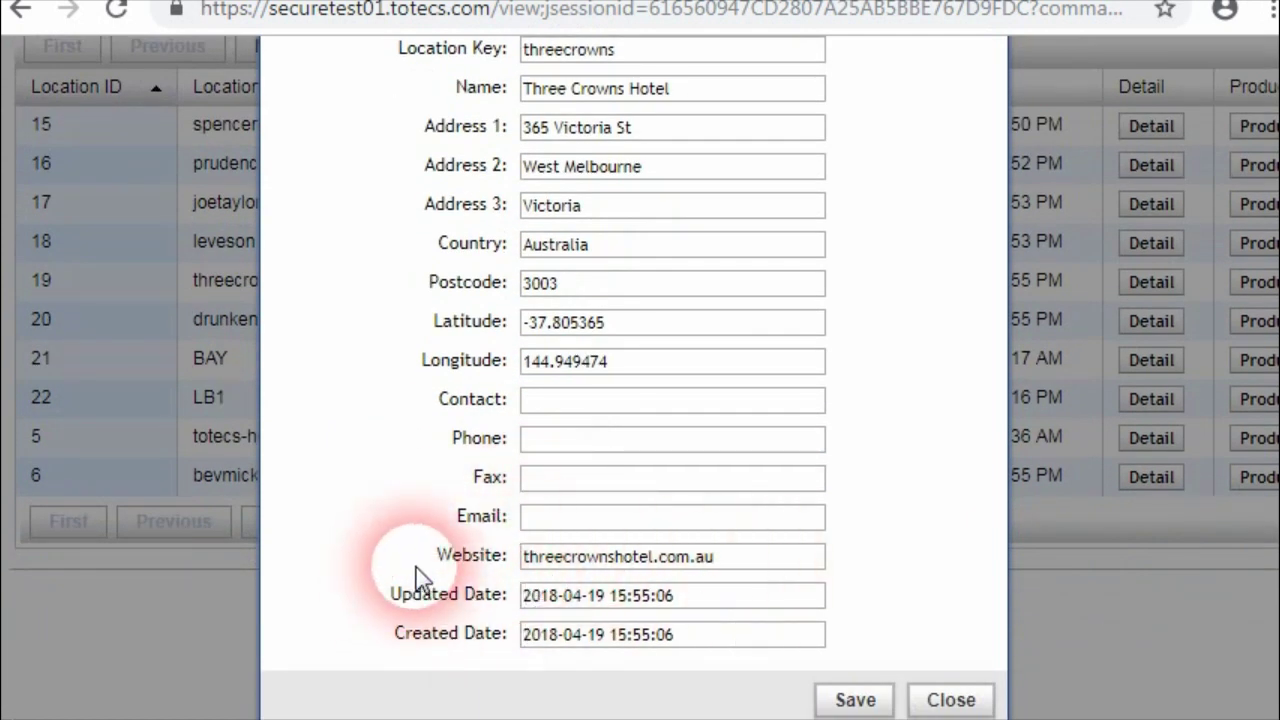
{"action": "scroll", "coordinate": [420, 578], "scroll_direction": "up", "scroll_amount": 3}
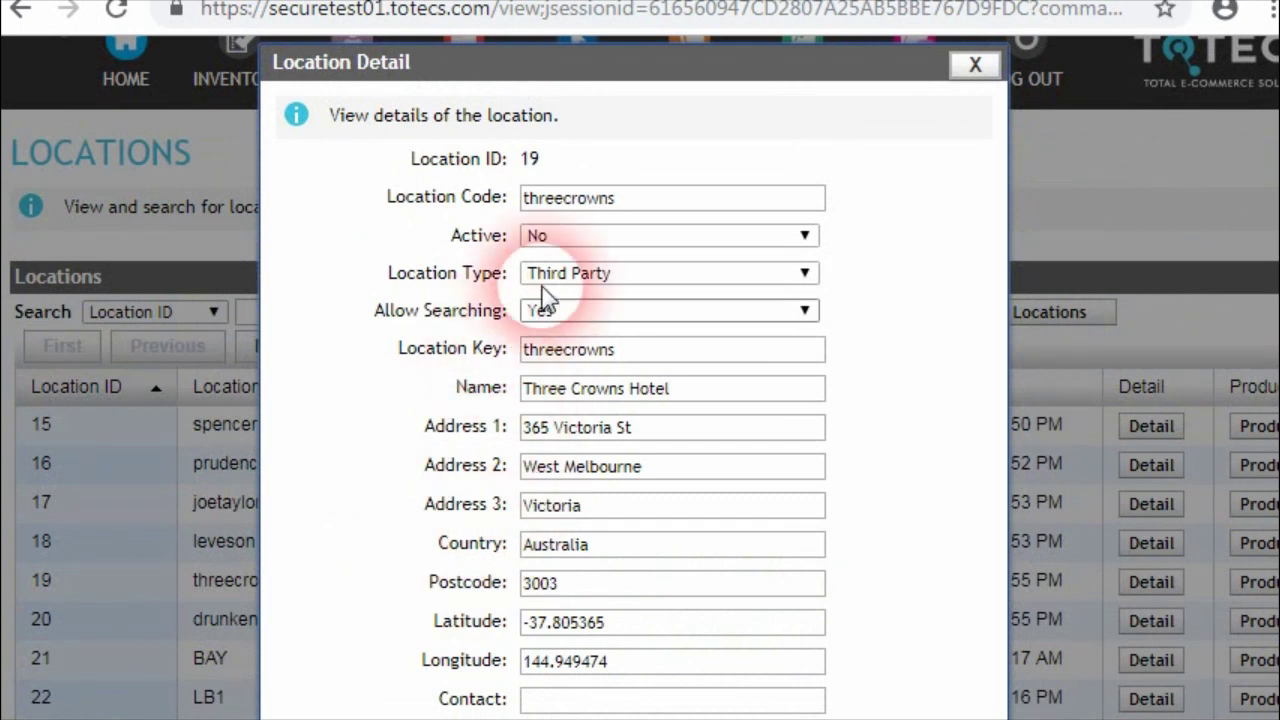
{"action": "scroll", "coordinate": [577, 495], "scroll_direction": "down", "scroll_amount": 2}
{"action": "scroll", "coordinate": [500, 500], "scroll_direction": "up", "scroll_amount": 2}
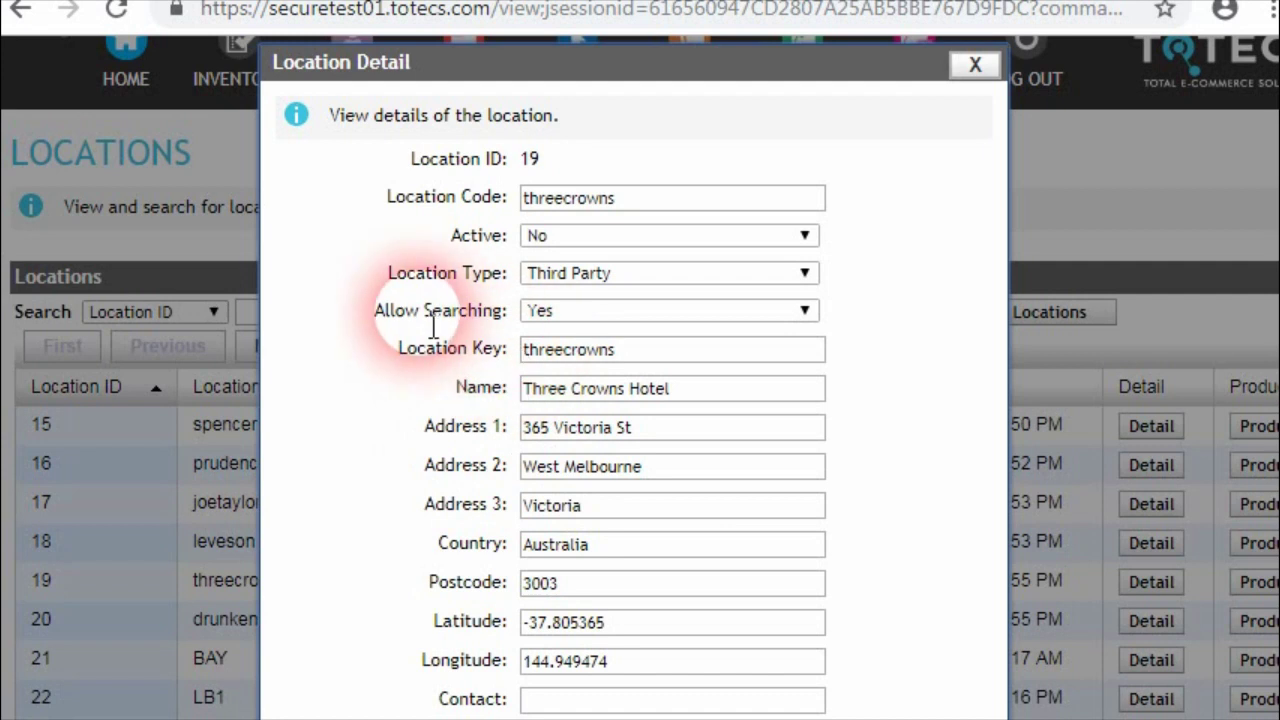
{"action": "double_click", "coordinate": [492, 312]}
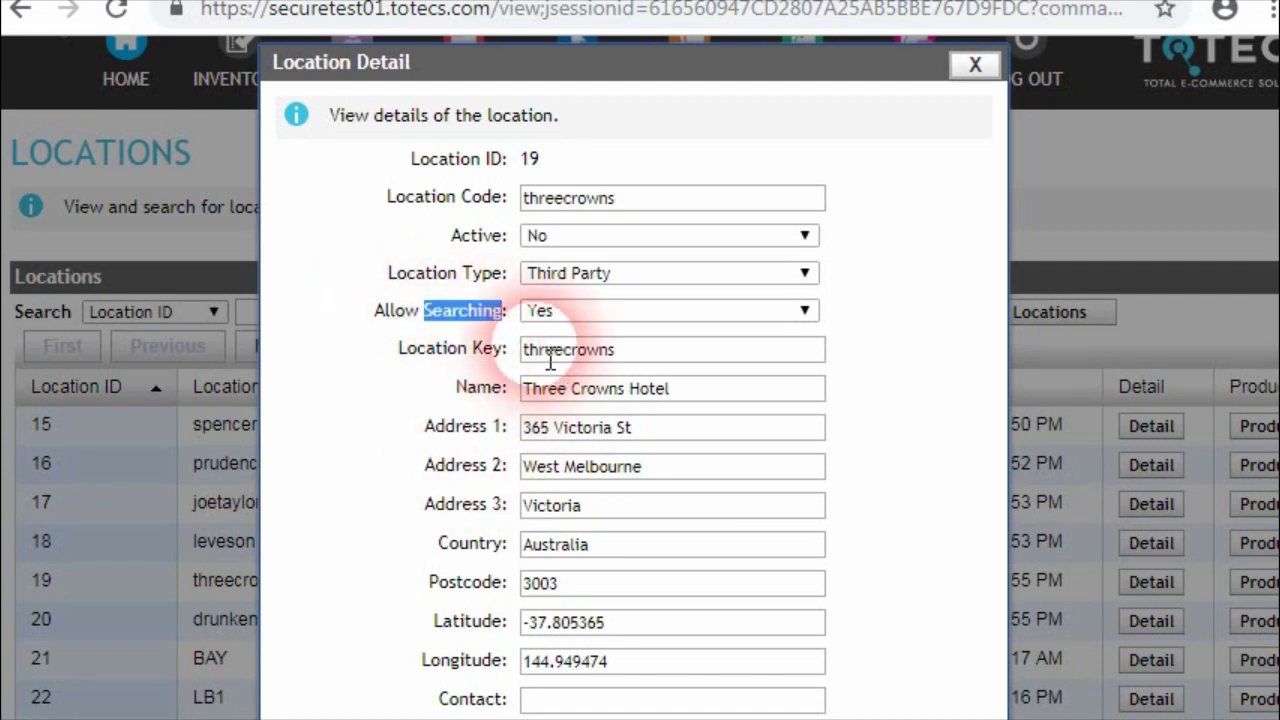
{"action": "left_click", "coordinate": [400, 330]}
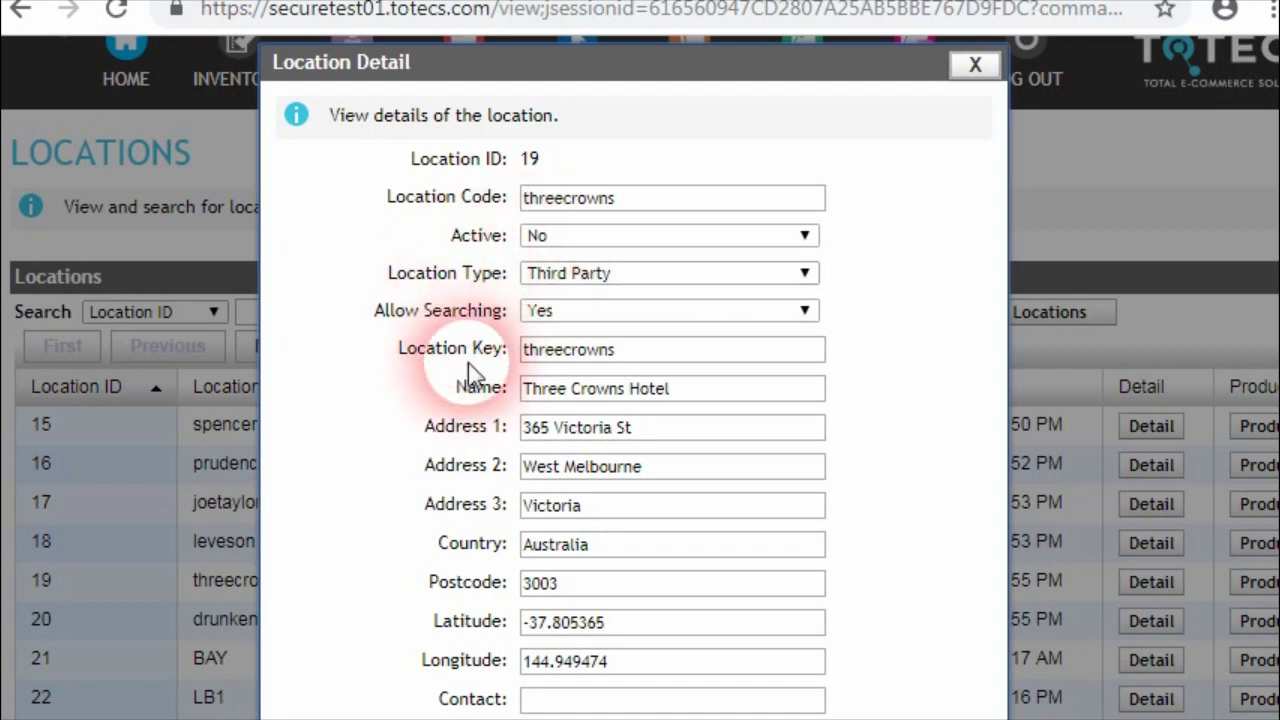
{"action": "scroll", "coordinate": [481, 455], "scroll_direction": "down", "scroll_amount": 5}
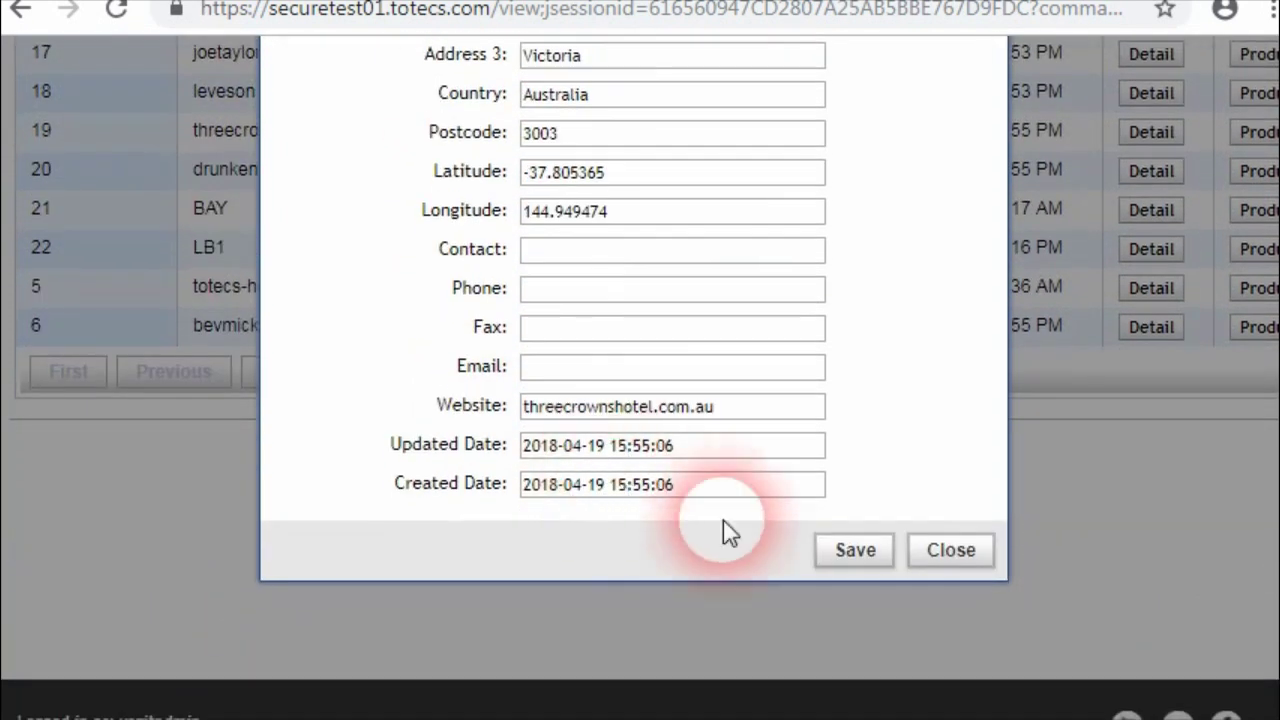
{"action": "left_click", "coordinate": [950, 550]}
- Open the dealer-locator web page of the mwd1-test1.gosquizz.com website for editing
{"action": "scroll", "coordinate": [806, 550], "scroll_direction": "up", "scroll_amount": 5}
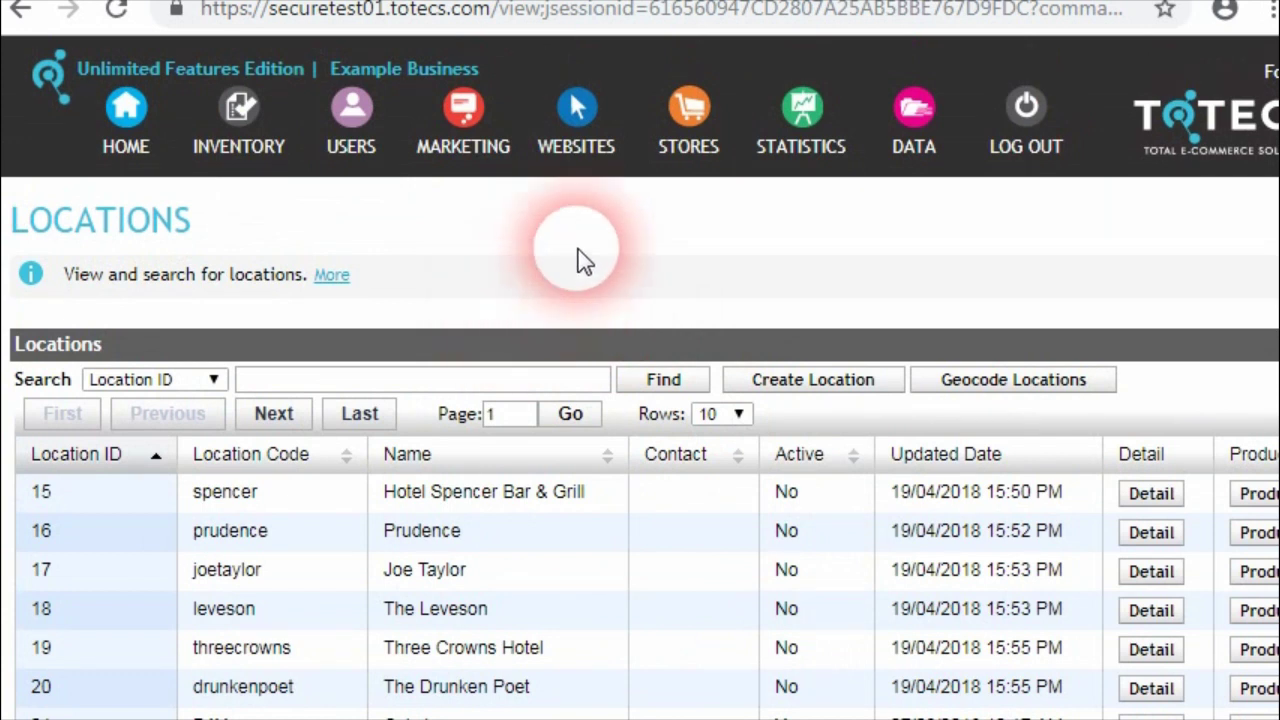
{"action": "left_click", "coordinate": [574, 112]}
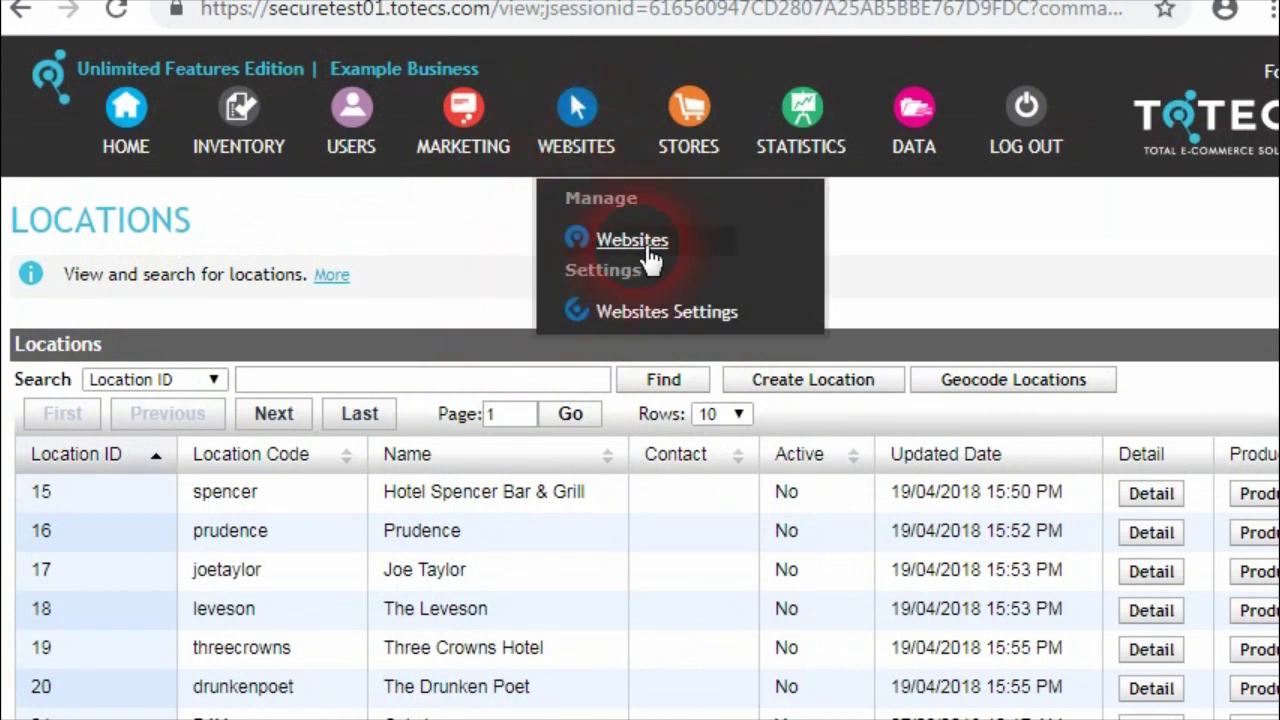
{"action": "left_click", "coordinate": [634, 245]}
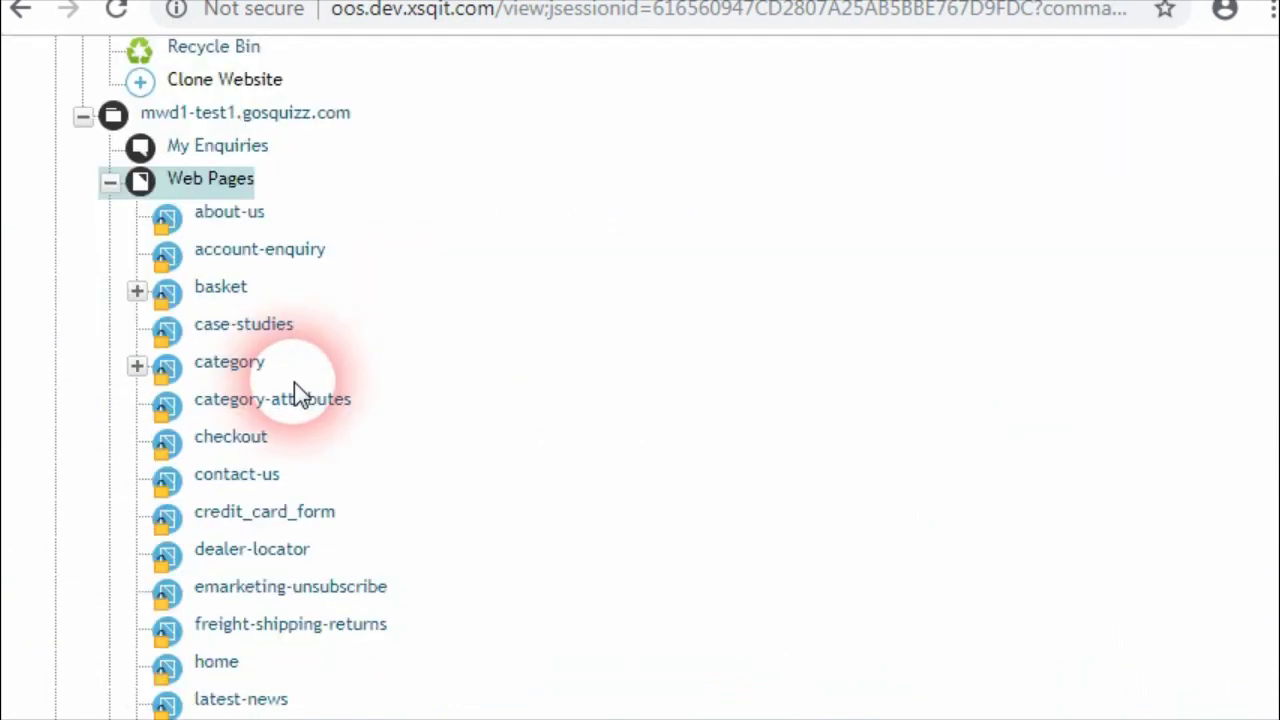
{"action": "scroll", "coordinate": [300, 393], "scroll_direction": "down", "scroll_amount": 3}
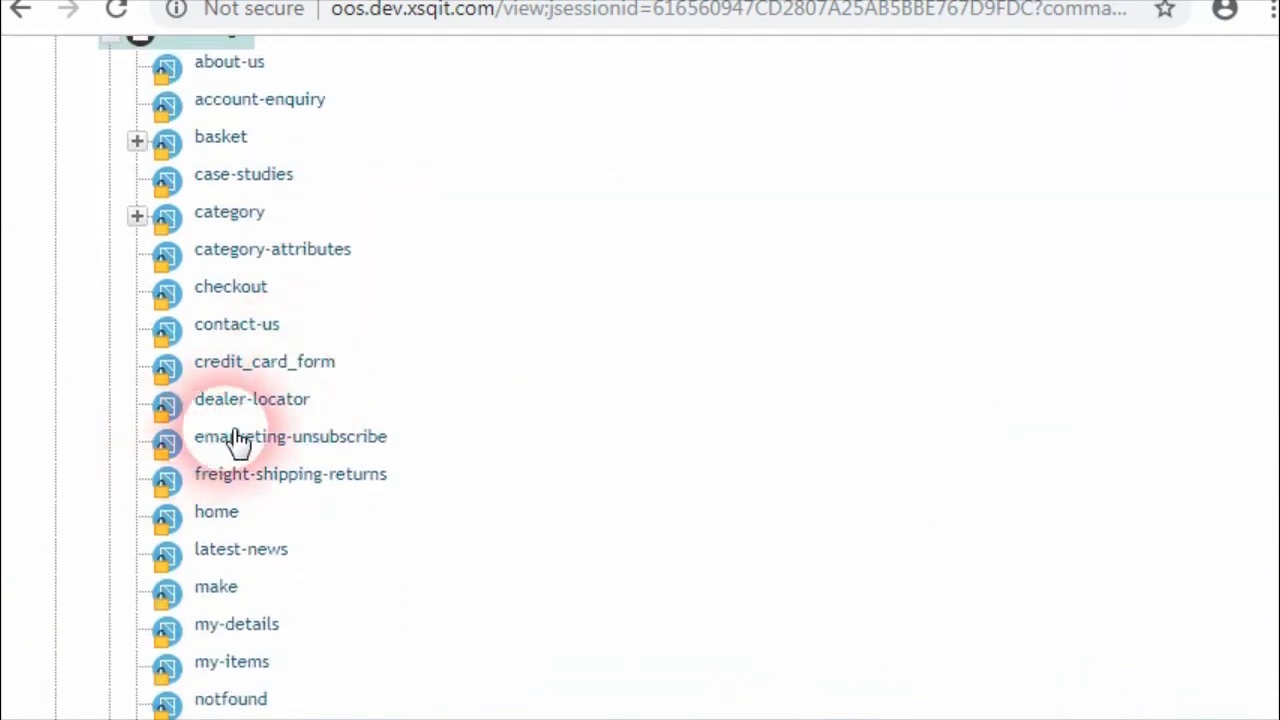
{"action": "right_click", "coordinate": [262, 408]}
{"action": "left_click", "coordinate": [300, 440]}
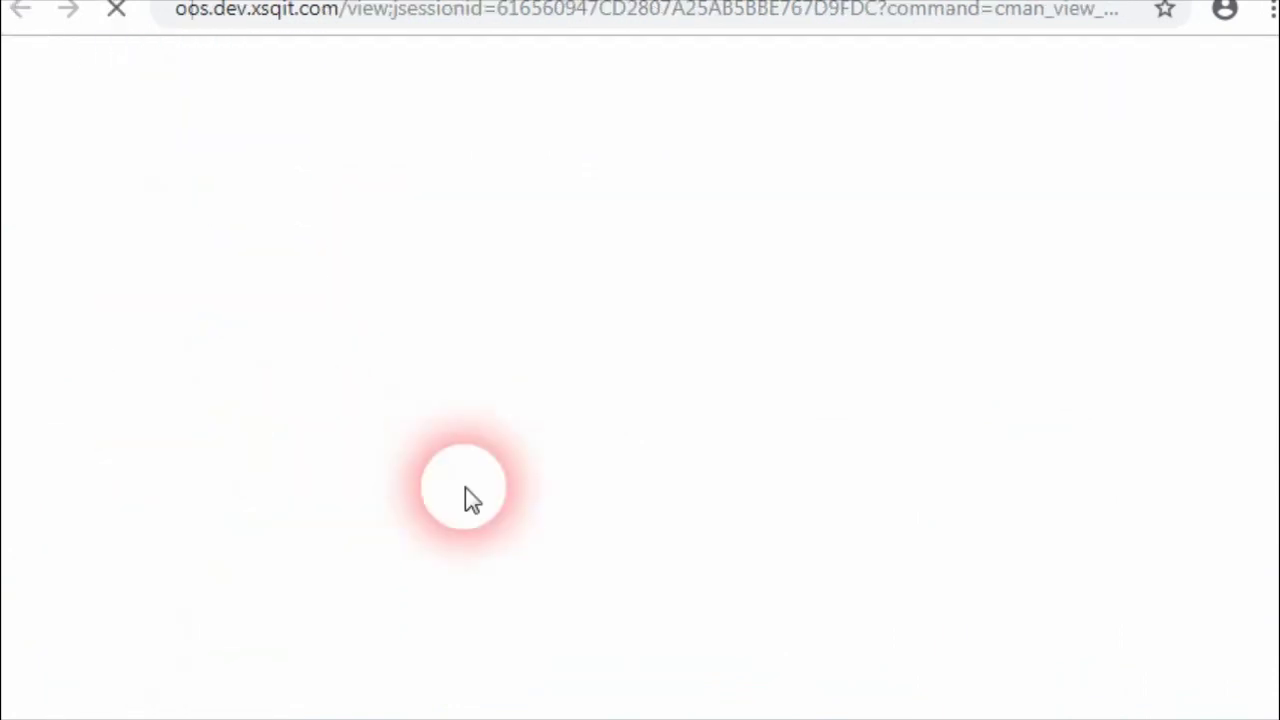
- Open the format settings of the Dealer Locator area in the $l_main_content$ container
{"action": "scroll", "coordinate": [621, 335], "scroll_direction": "down", "scroll_amount": 5}
{"action": "scroll", "coordinate": [520, 343], "scroll_direction": "down", "scroll_amount": 3}
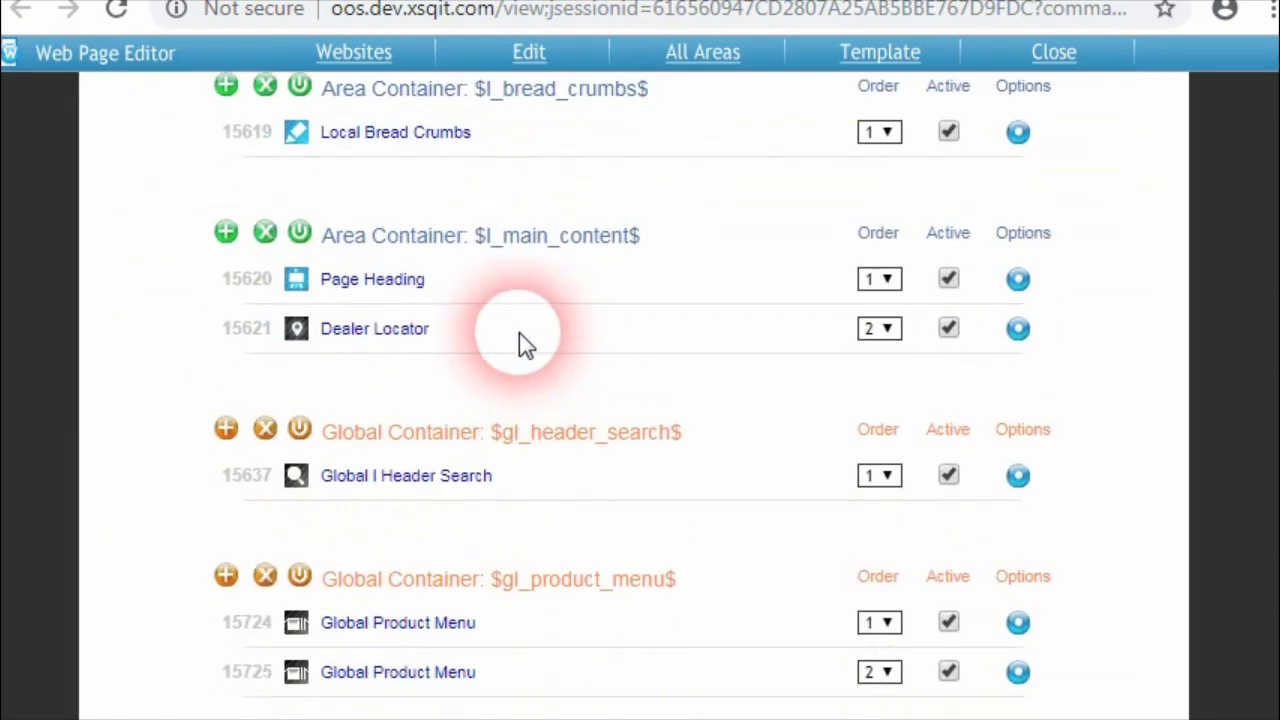
{"action": "left_click", "coordinate": [1030, 342]}
{"action": "scroll", "coordinate": [1014, 418], "scroll_direction": "up", "scroll_amount": 2}
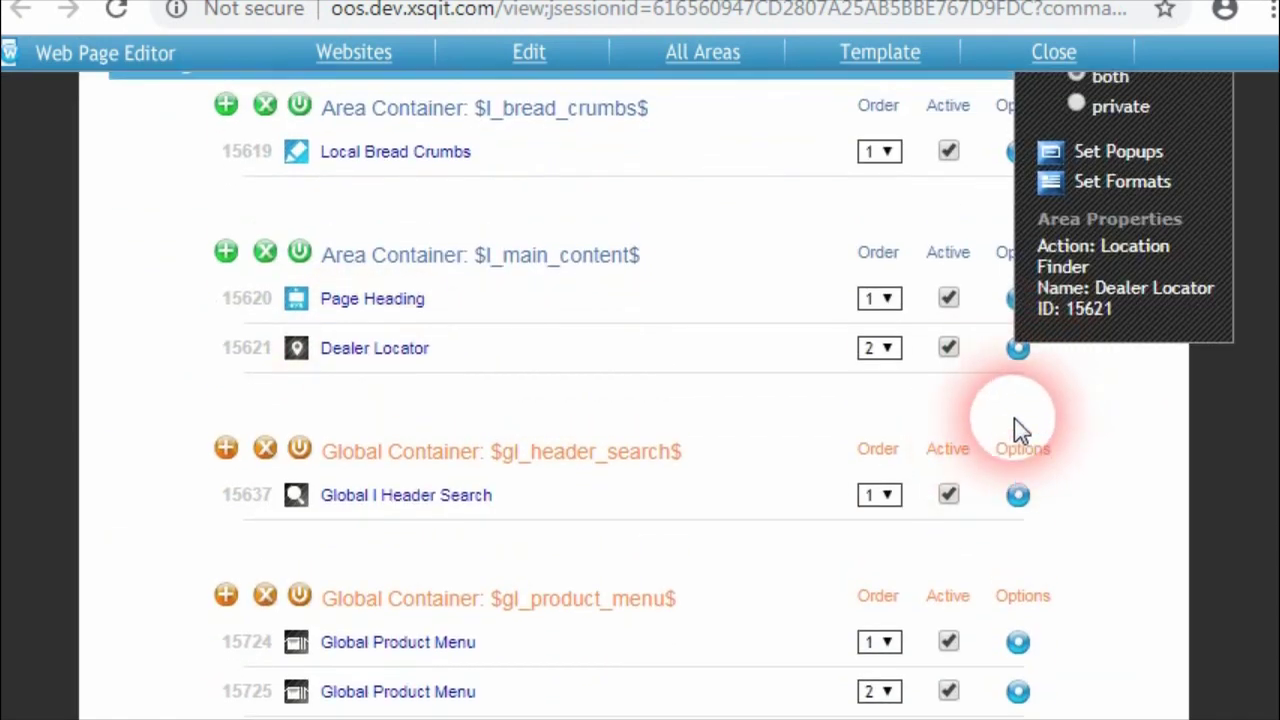
{"action": "left_click", "coordinate": [1125, 309]}
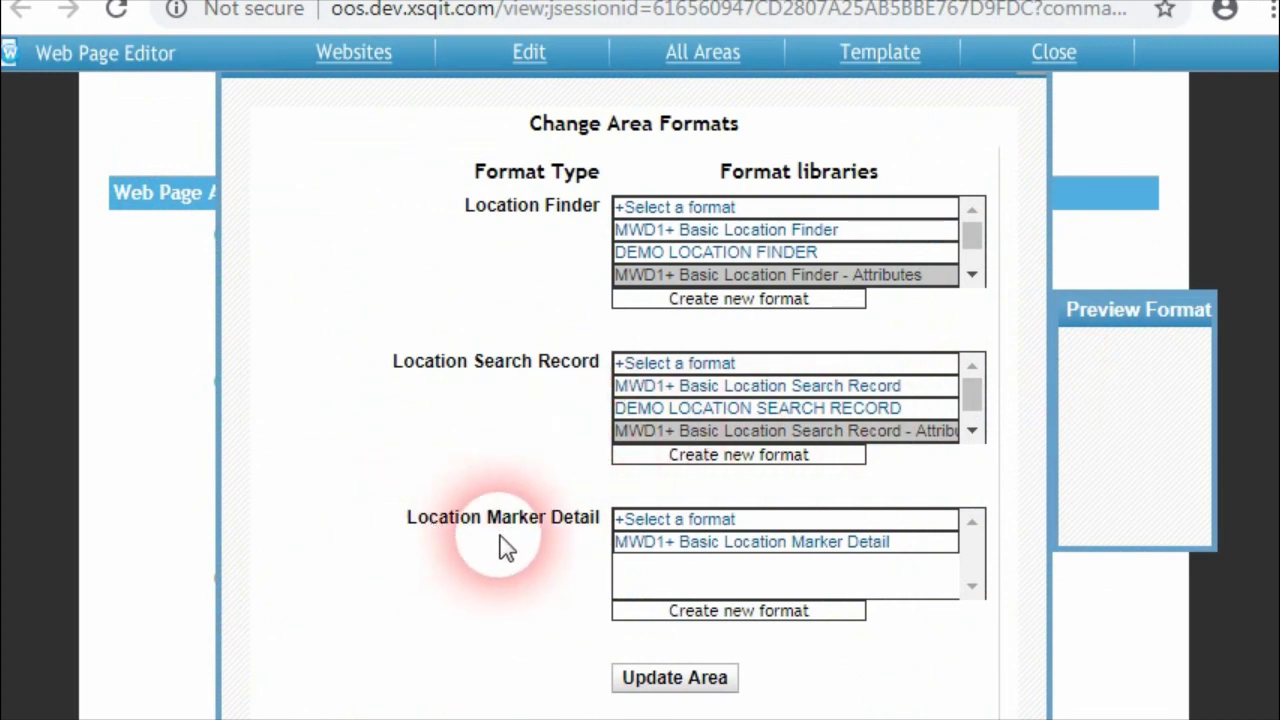
- Assign the MWD1+ Basic Location Marker Detail format to Location Marker Detail, check its preview, and update the area
{"action": "left_click", "coordinate": [680, 543]}
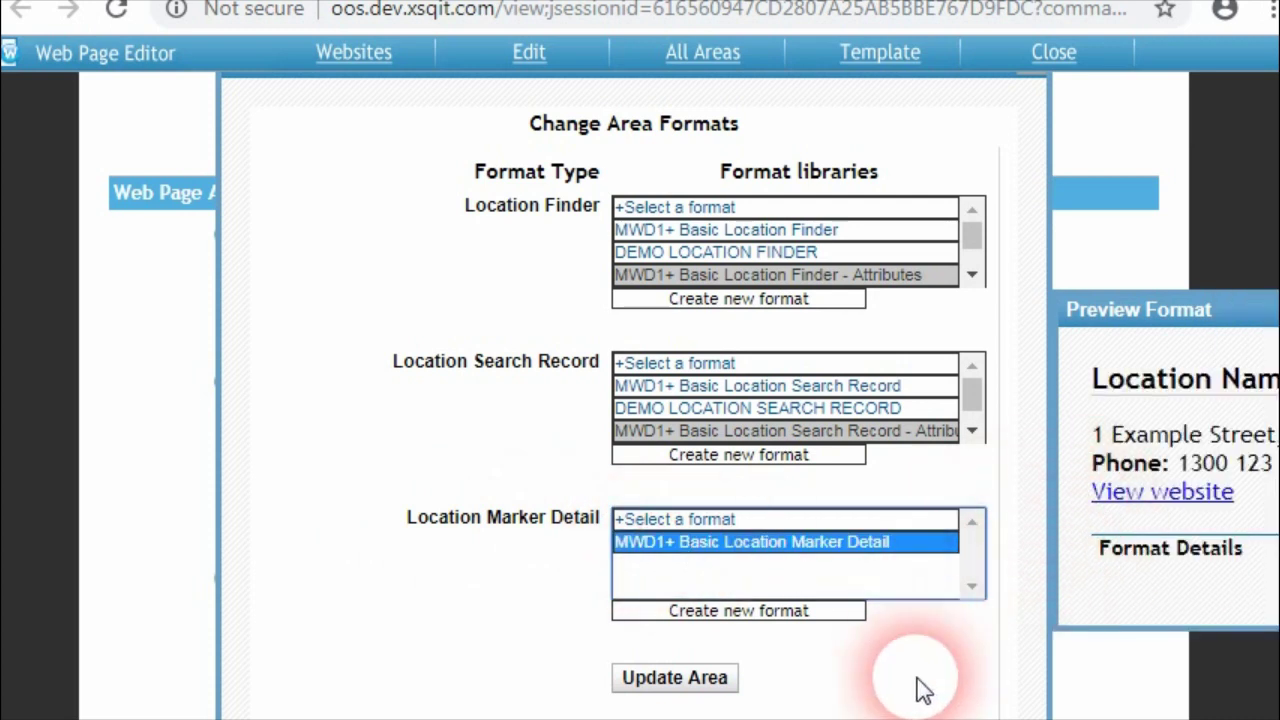
{"action": "scroll", "coordinate": [914, 700], "scroll_direction": "right", "scroll_amount": 3}
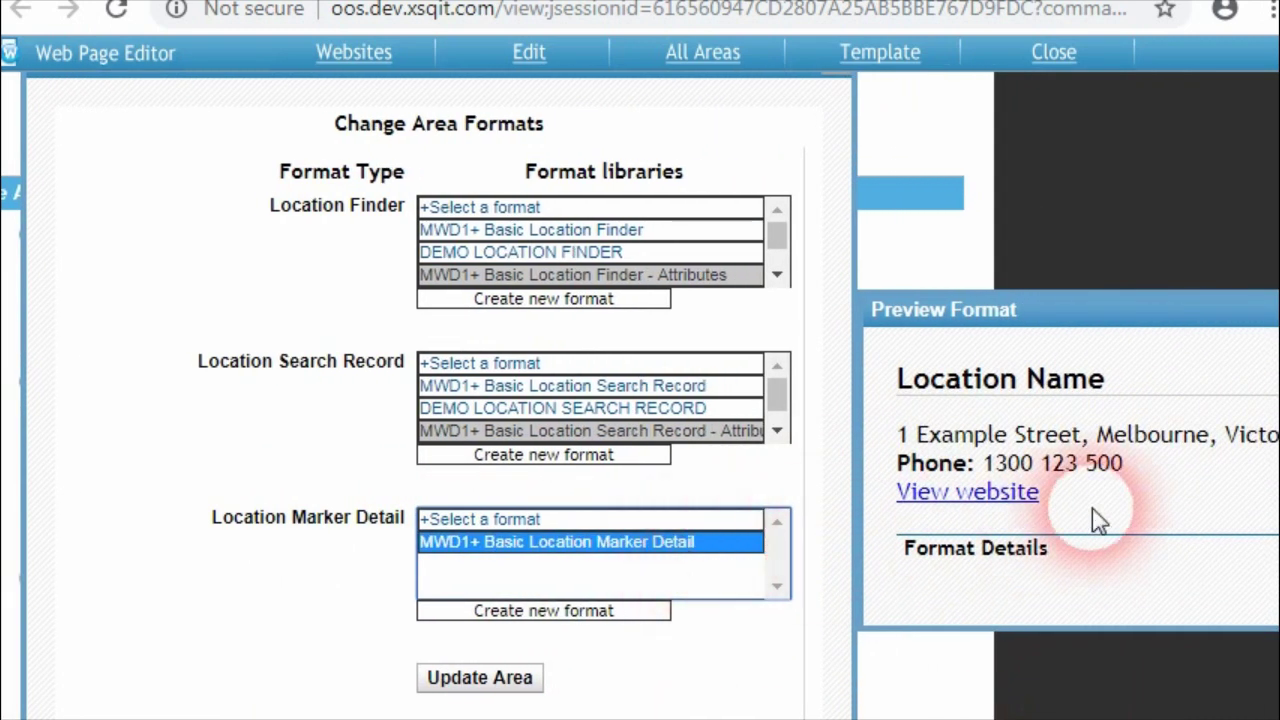
{"action": "scroll", "coordinate": [843, 700], "scroll_direction": "right", "scroll_amount": 1}
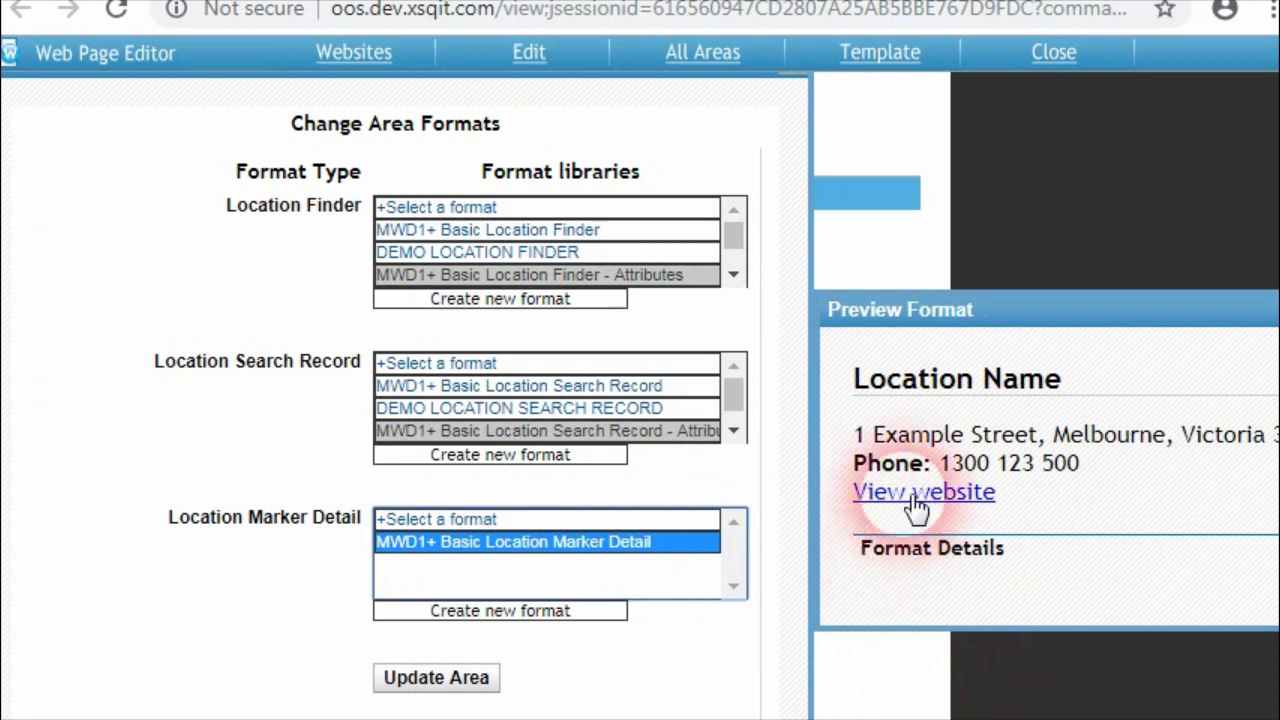
{"action": "scroll", "coordinate": [829, 712], "scroll_direction": "left", "scroll_amount": 4}
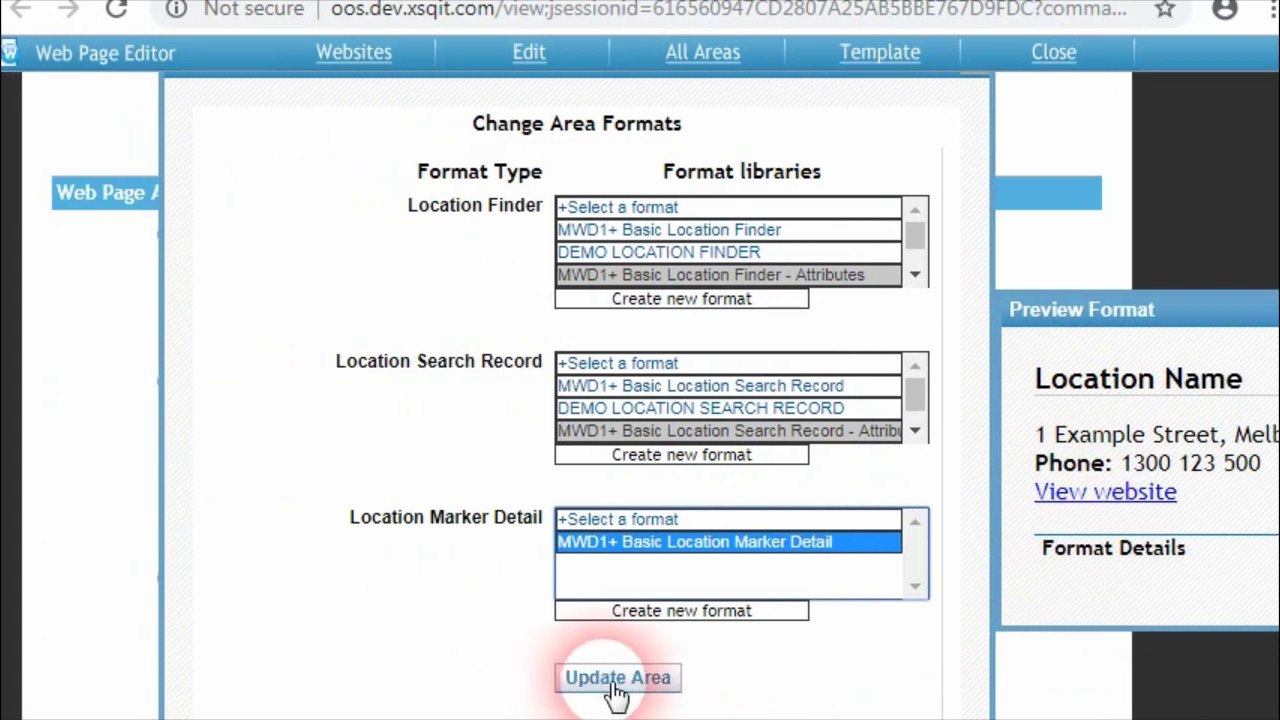
{"action": "left_click", "coordinate": [617, 680]}
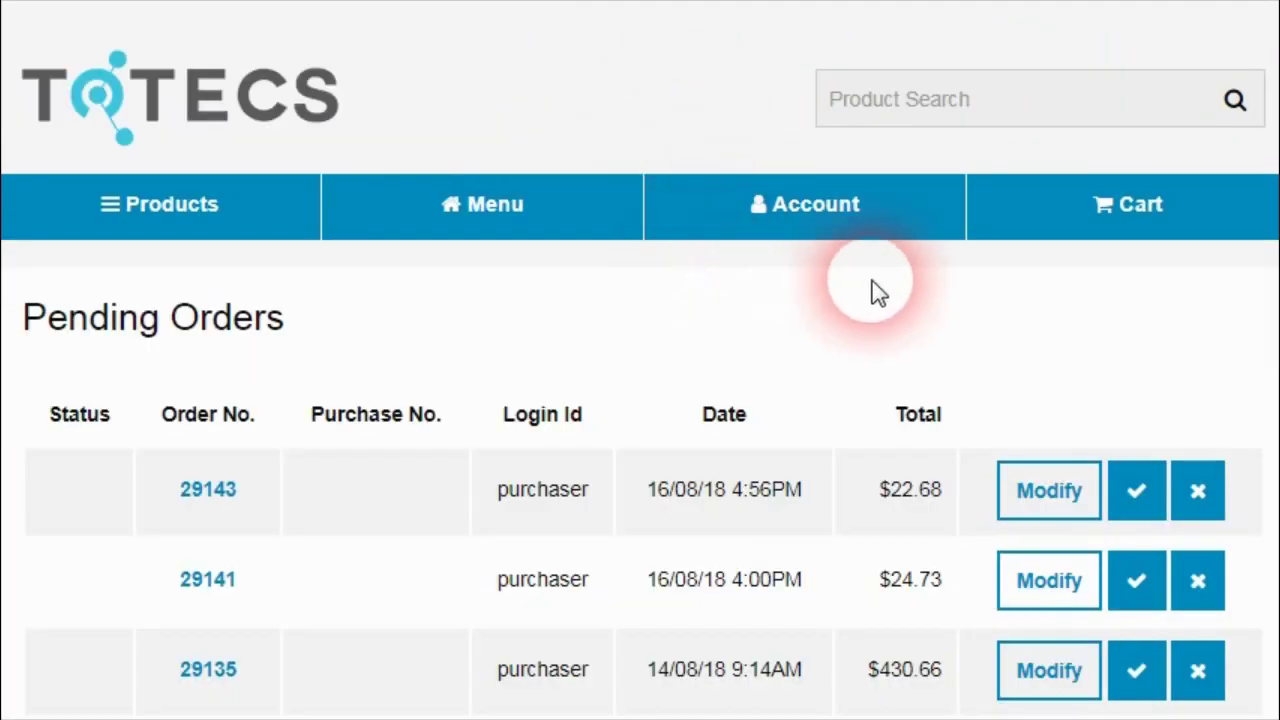
- Open the 16/08/18 4:00PM pending order for modification and review its addresses, purchase order fields, product lines, and Approve and Decline options
{"action": "scroll", "coordinate": [1260, 320], "scroll_direction": "up", "scroll_amount": 1}
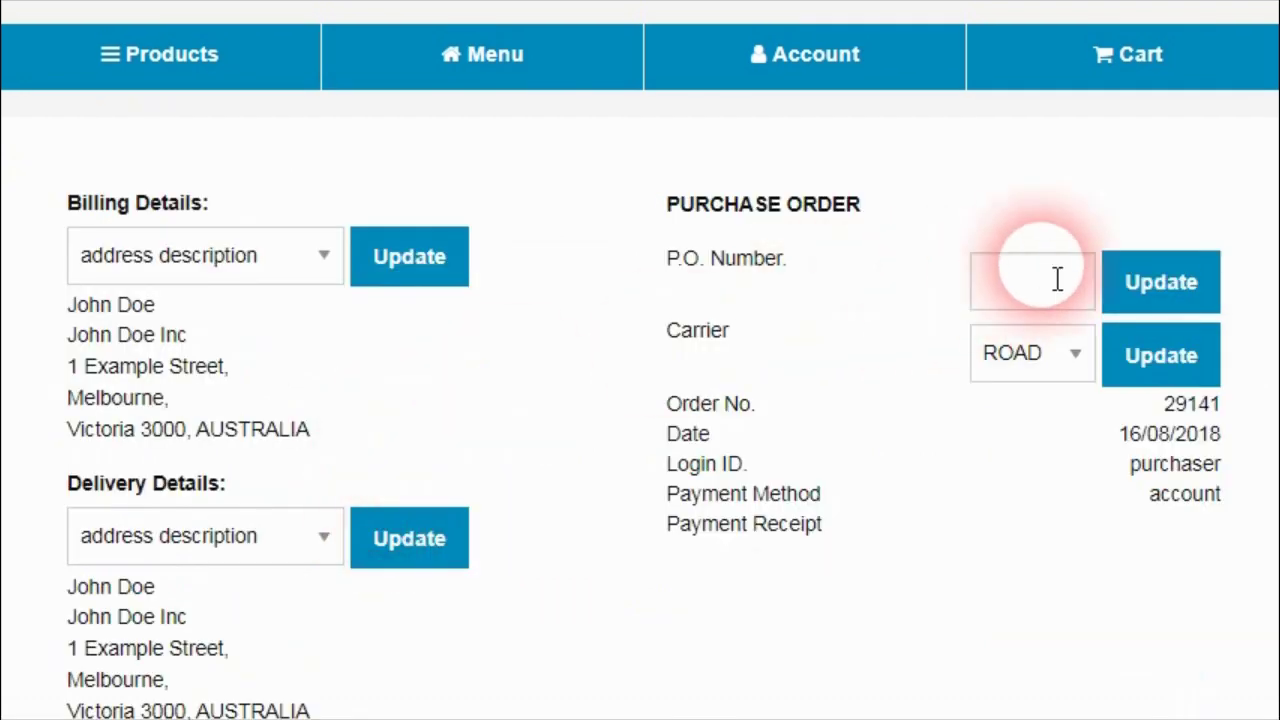
{"action": "scroll", "coordinate": [1268, 165], "scroll_direction": "down", "scroll_amount": 1}
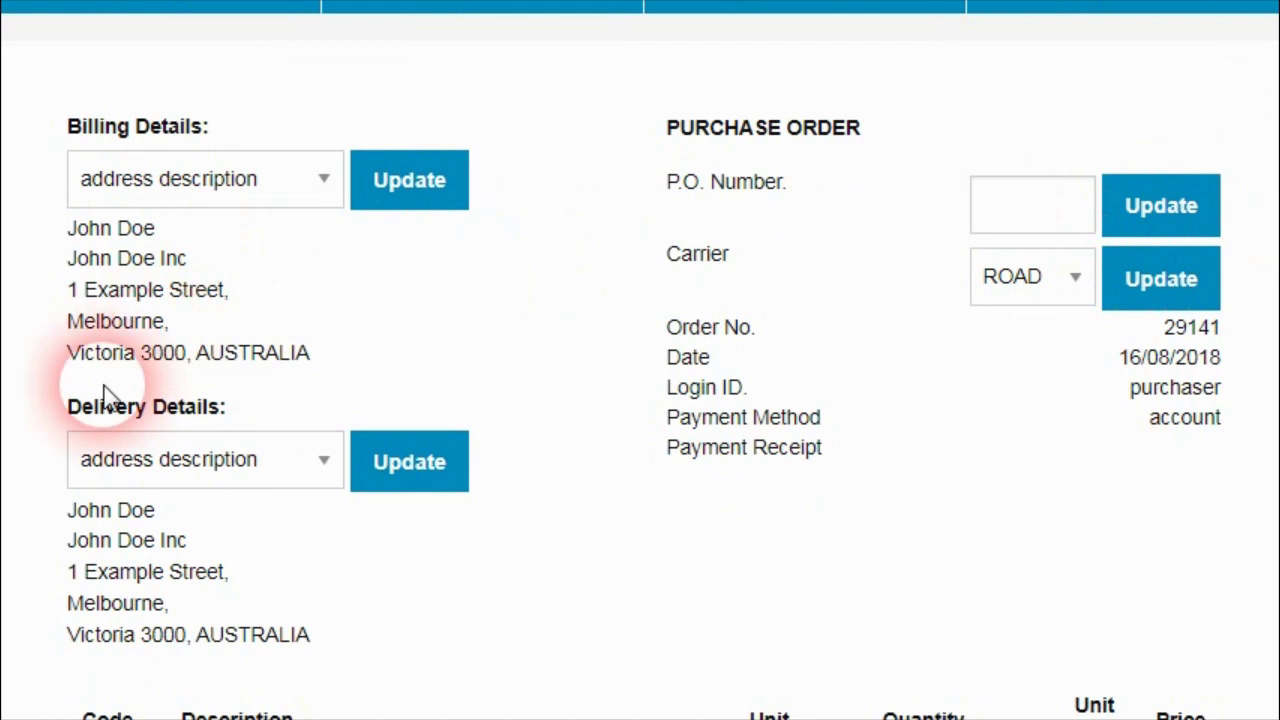
{"action": "scroll", "coordinate": [1265, 155], "scroll_direction": "down", "scroll_amount": 1}
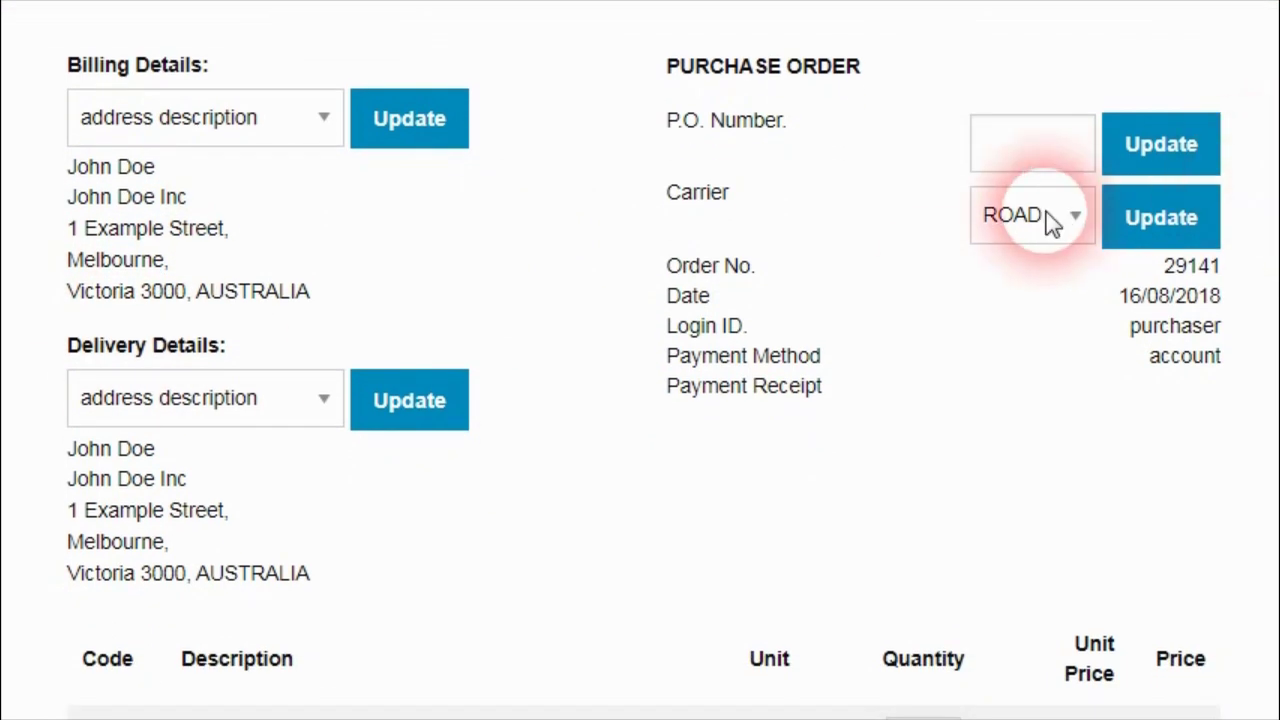
{"action": "scroll", "coordinate": [1270, 150], "scroll_direction": "down", "scroll_amount": 6}
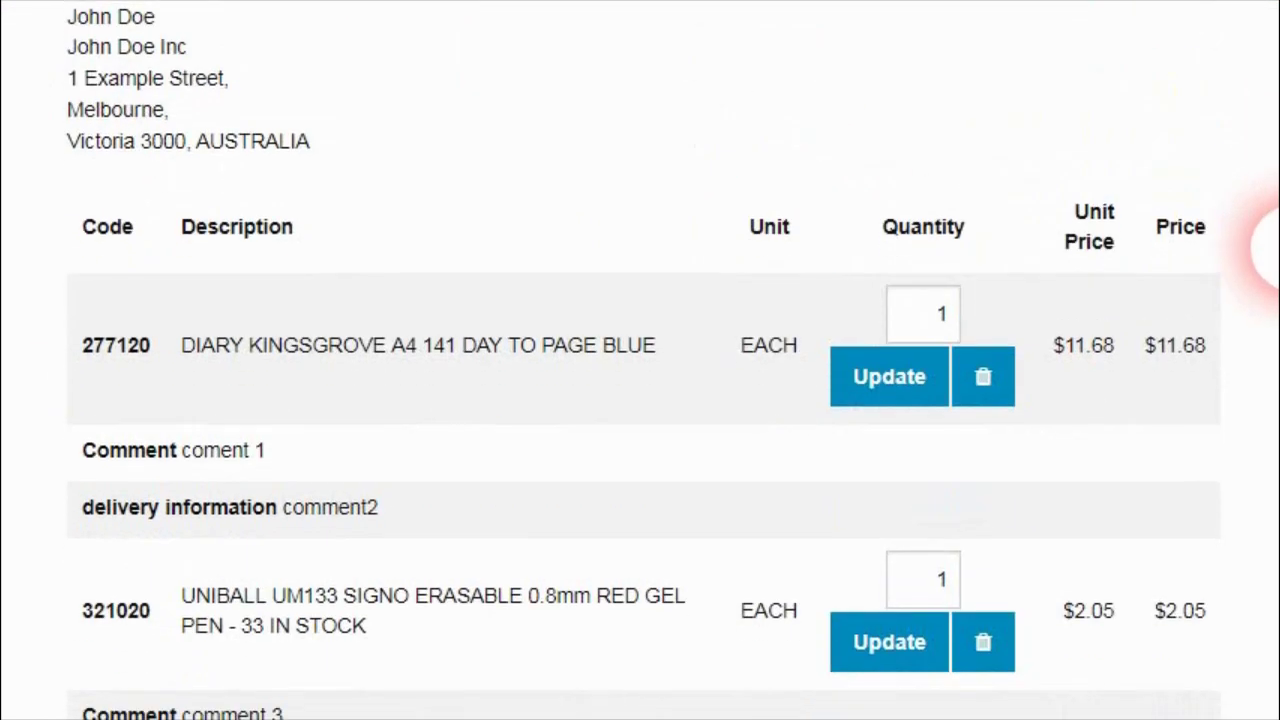
{"action": "left_click_drag", "start_coordinate": [160, 230], "coordinate": [466, 246]}
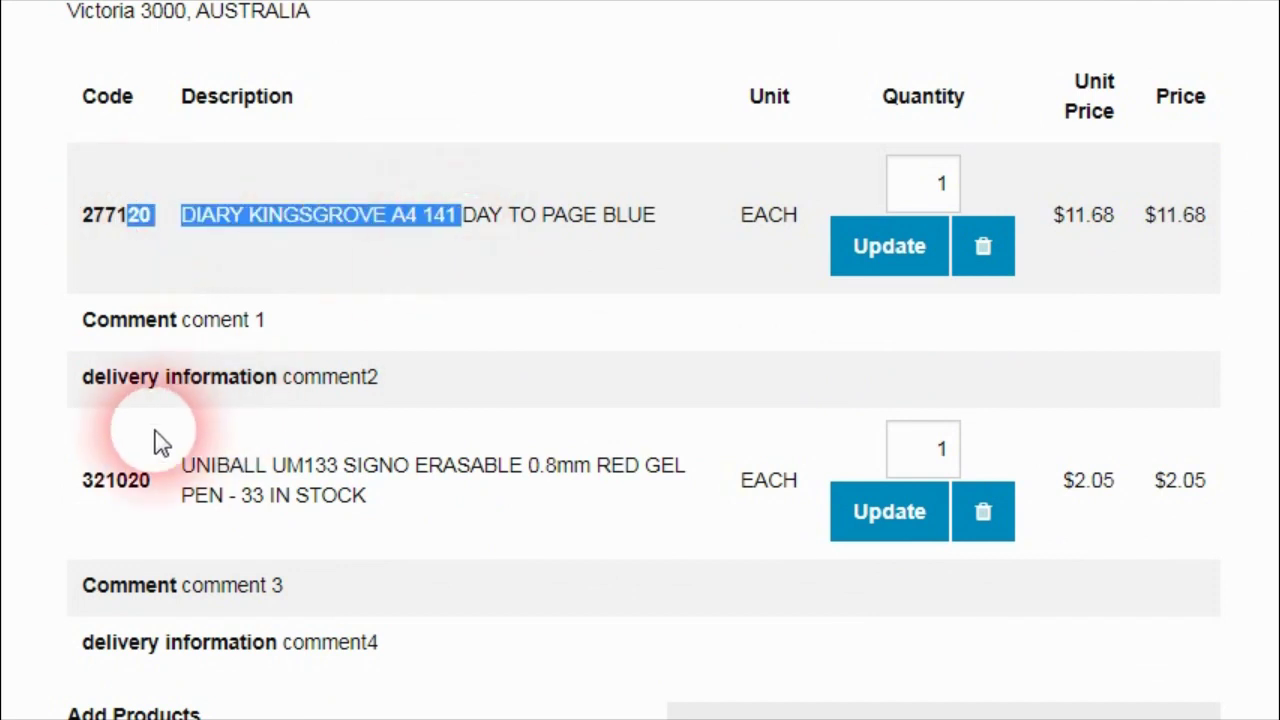
{"action": "left_click", "coordinate": [140, 331]}
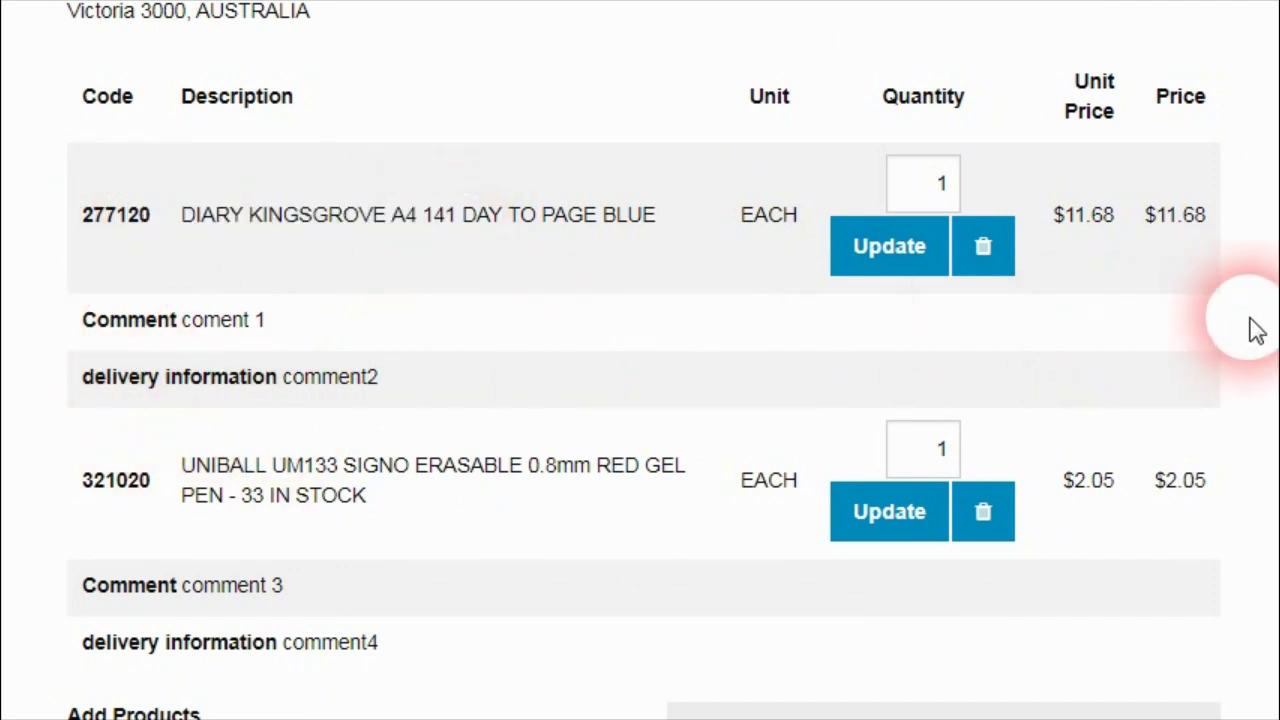
{"action": "left_click_drag", "start_coordinate": [1268, 308], "coordinate": [1270, 372]}
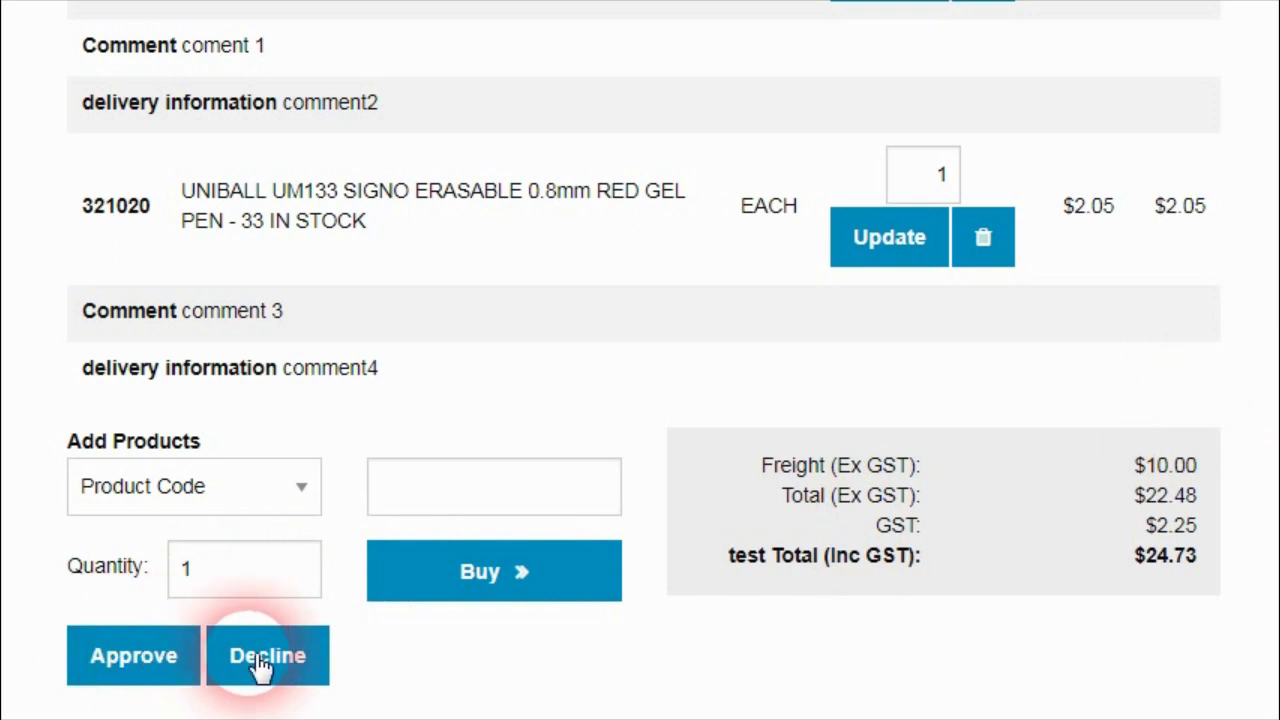
{"action": "scroll", "coordinate": [1262, 375], "scroll_direction": "down", "scroll_amount": 1}
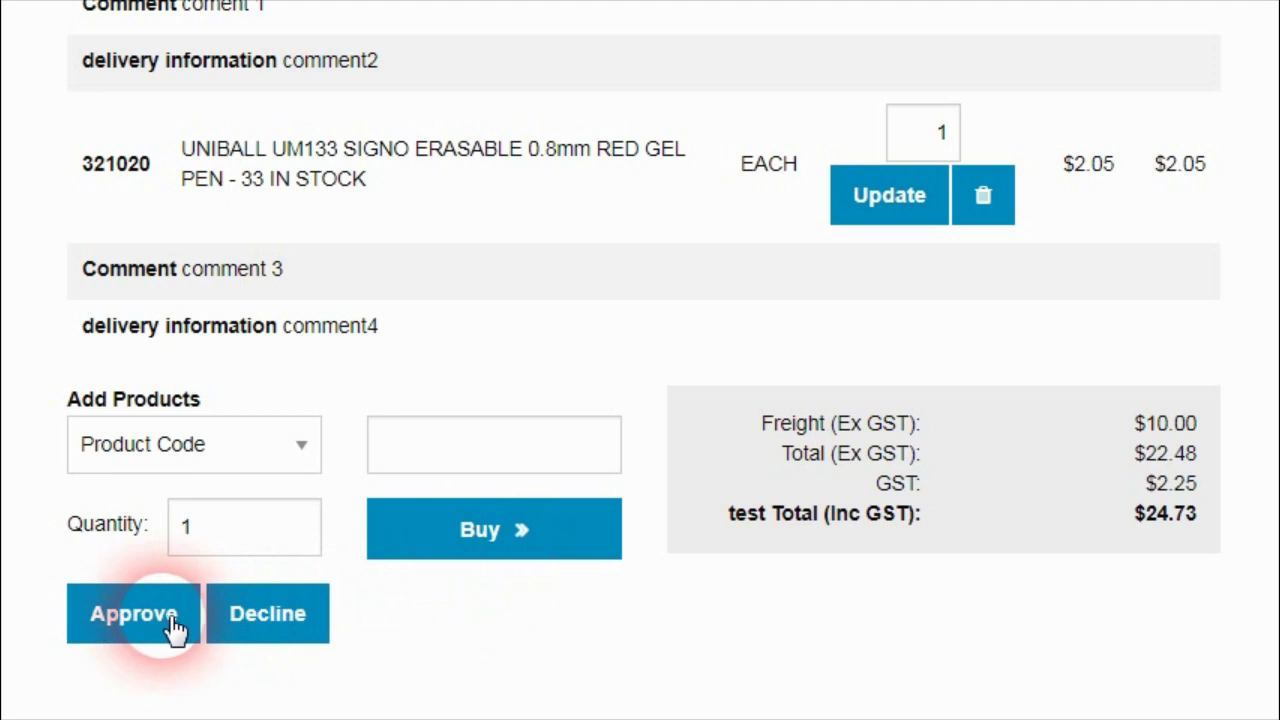
- Add one unit of the product with code 505011300 to the pending order, then check the order totals and instructions area
{"action": "left_click", "coordinate": [430, 455]}
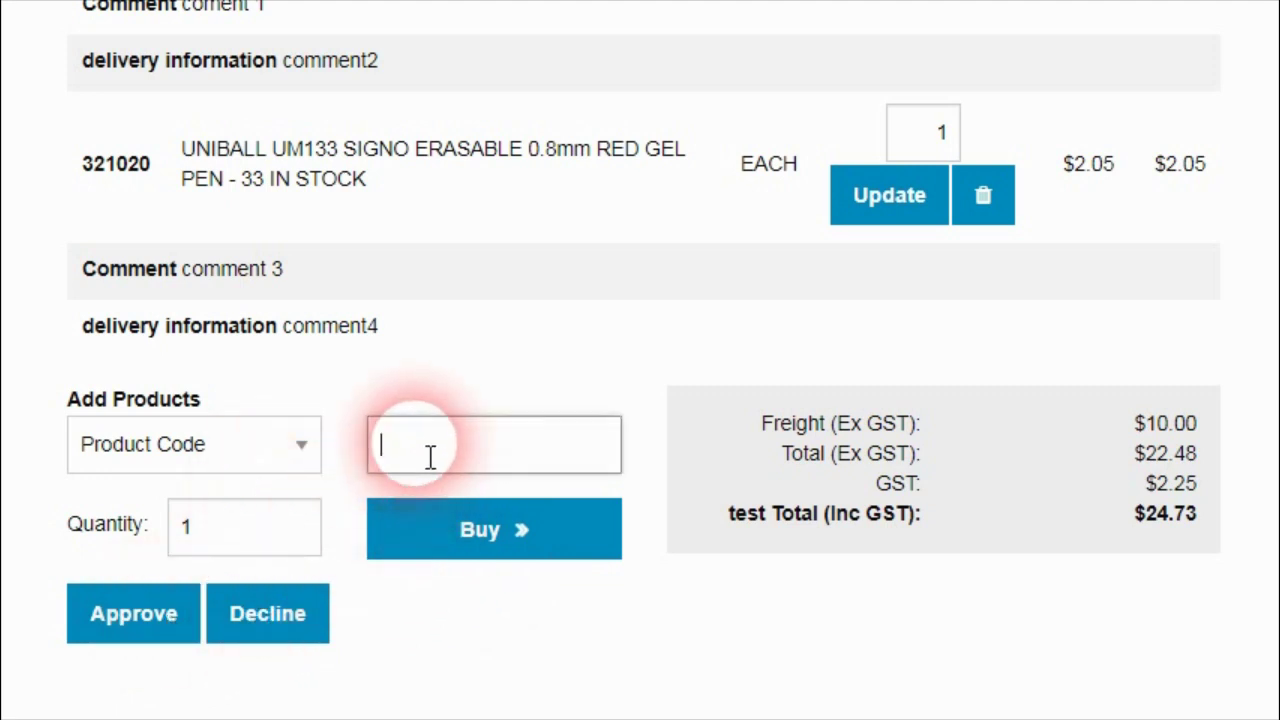
{"action": "type", "text": "505011300"}
{"action": "left_click", "coordinate": [458, 516]}
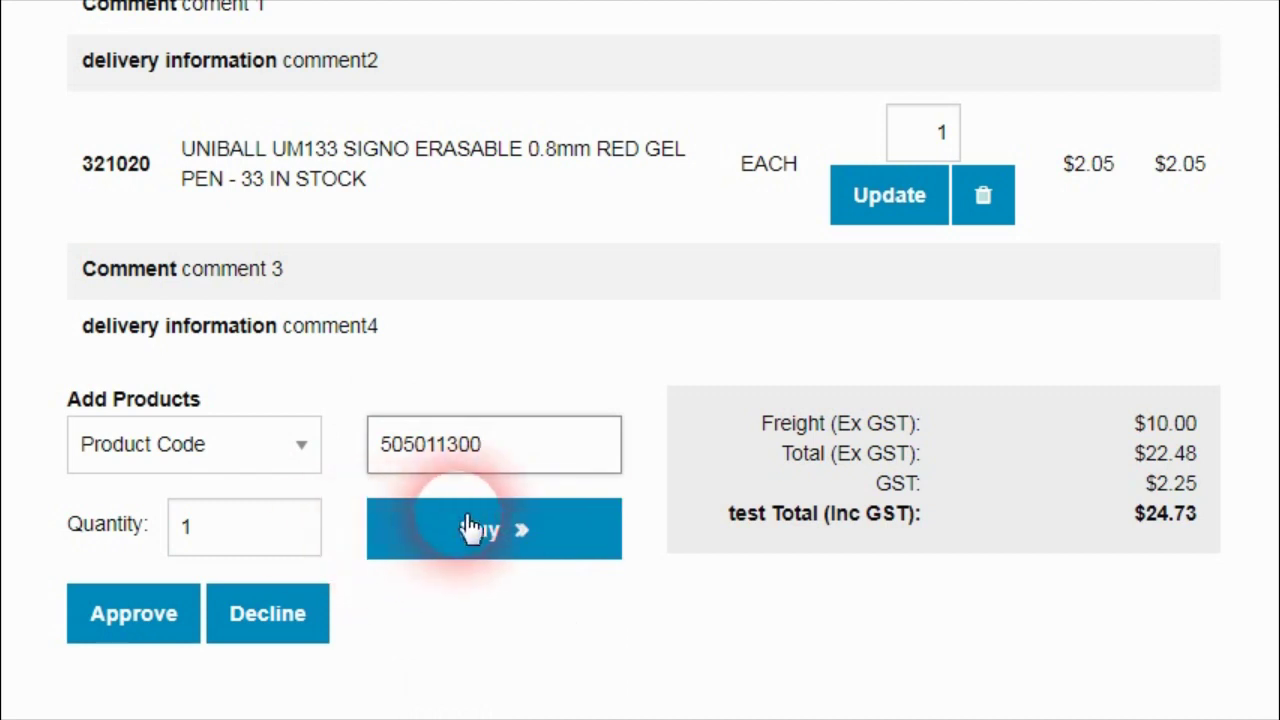
{"action": "key", "text": "Return"}
{"action": "scroll", "coordinate": [820, 491], "scroll_direction": "down", "scroll_amount": 3}
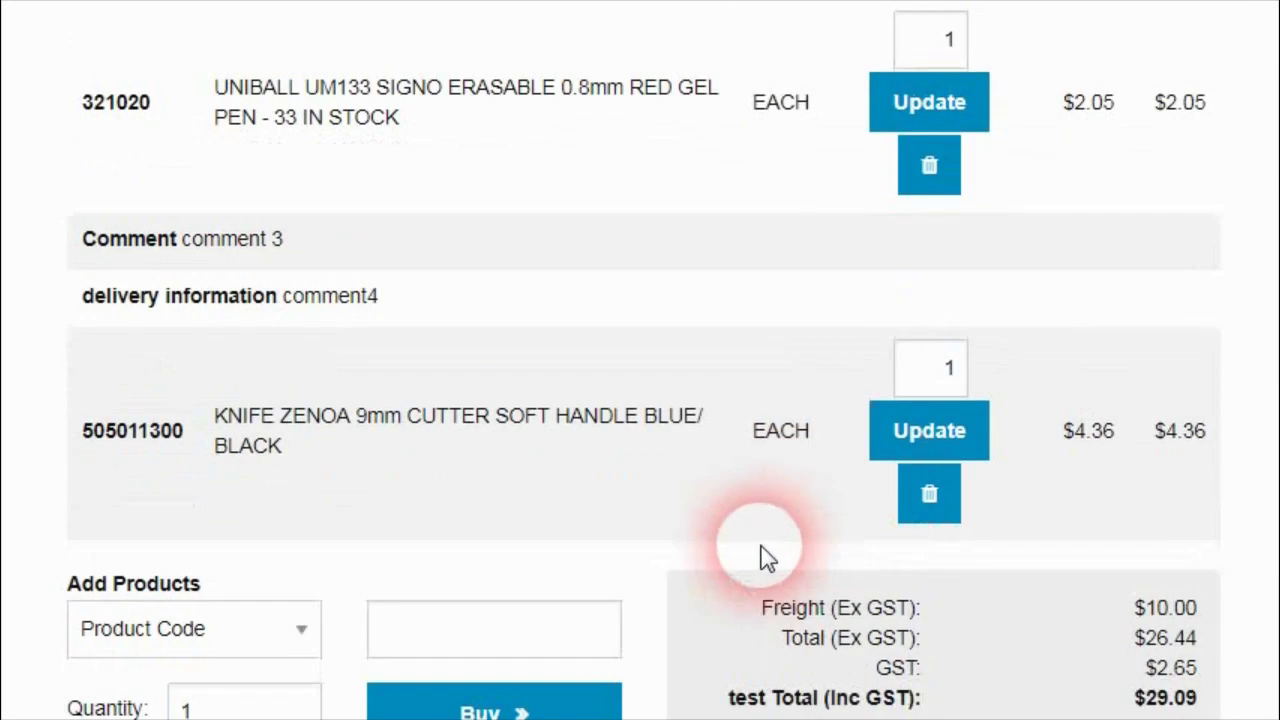
{"action": "scroll", "coordinate": [700, 534], "scroll_direction": "down", "scroll_amount": 2}
{"action": "scroll", "coordinate": [446, 509], "scroll_direction": "down", "scroll_amount": 2}
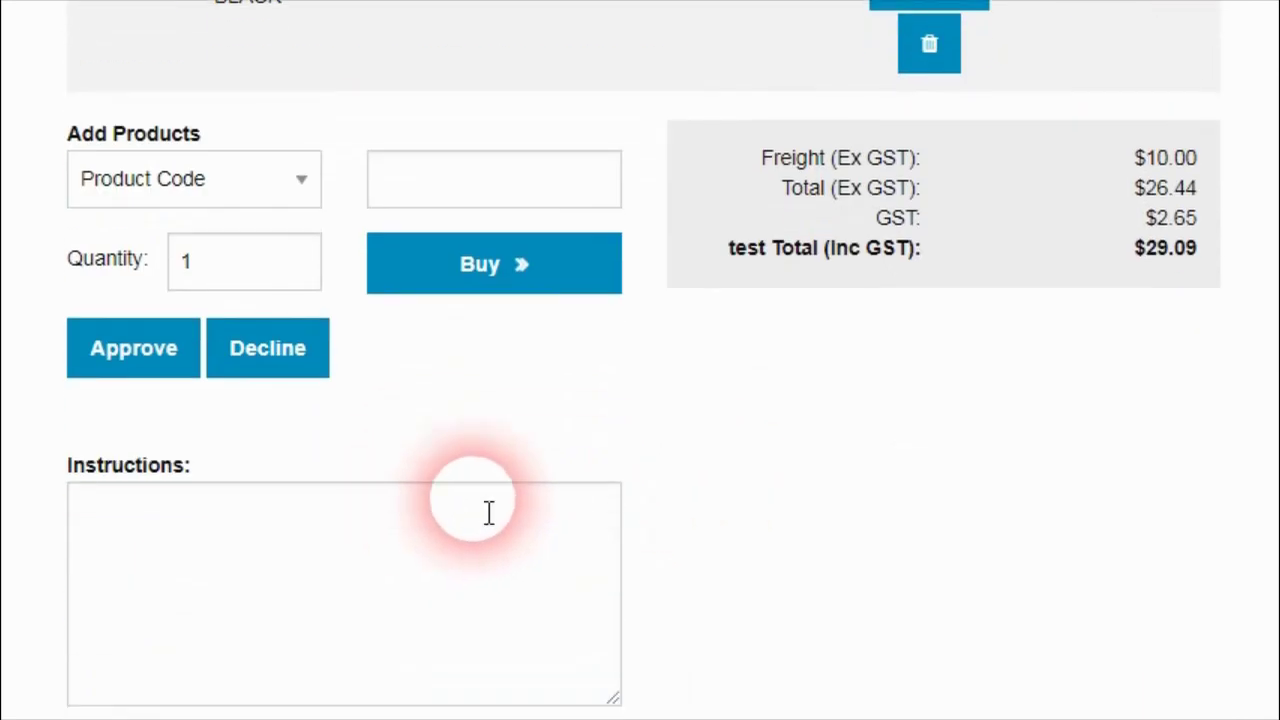
- Set the quantity of the UNIBALL UM133 SIGNO red gel pen line to 4 and update it
{"action": "scroll", "coordinate": [489, 514], "scroll_direction": "up", "scroll_amount": 2}
{"action": "scroll", "coordinate": [520, 474], "scroll_direction": "up", "scroll_amount": 3}
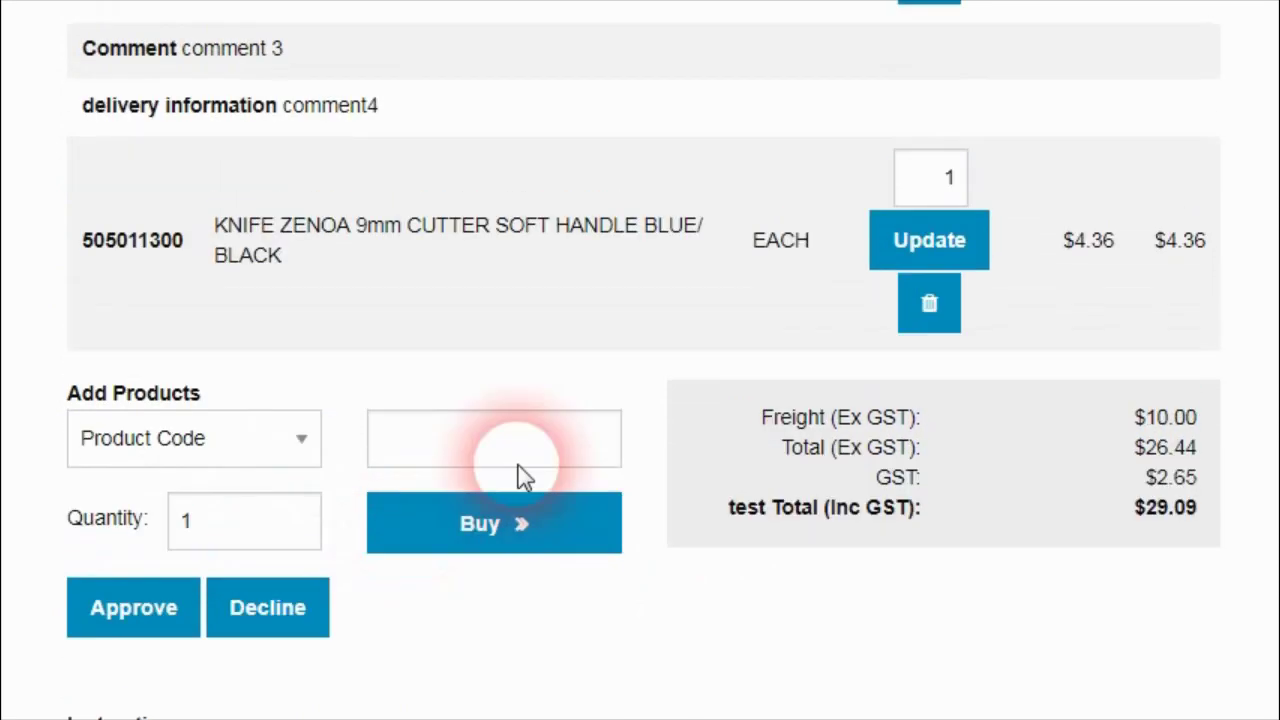
{"action": "scroll", "coordinate": [866, 250], "scroll_direction": "up", "scroll_amount": 3}
{"action": "left_click", "coordinate": [962, 345]}
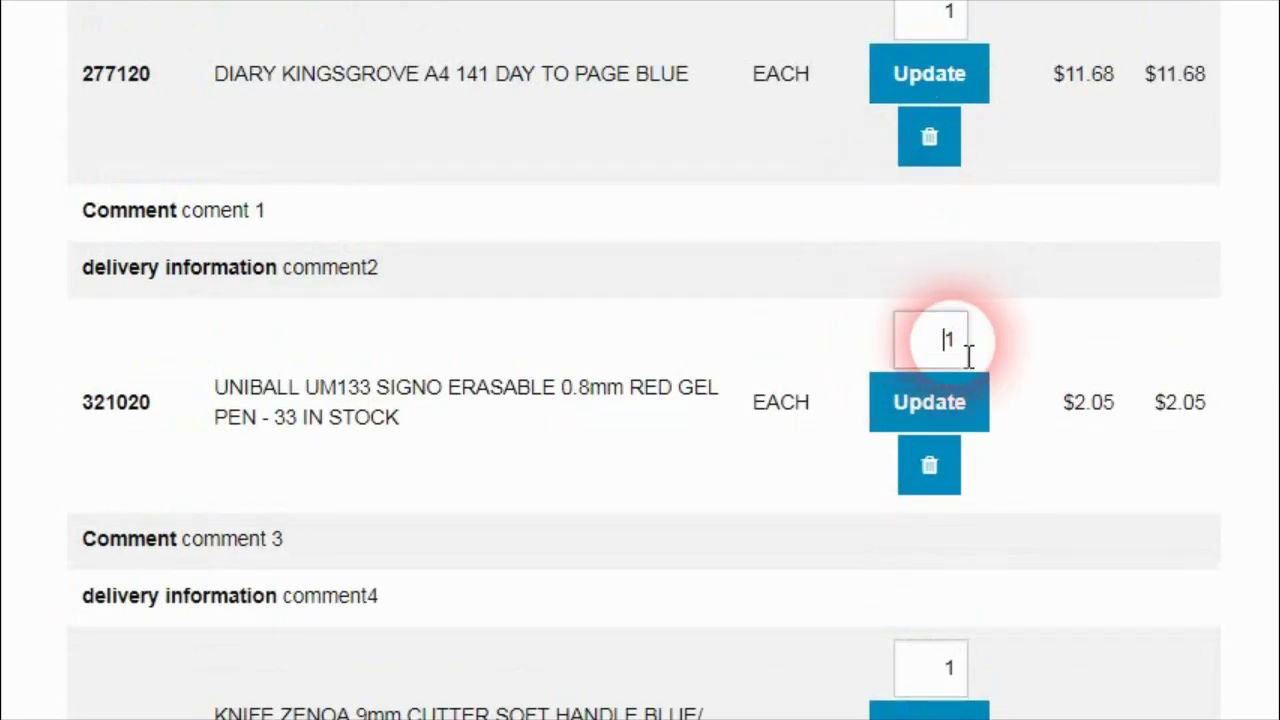
{"action": "left_click", "coordinate": [914, 405]}
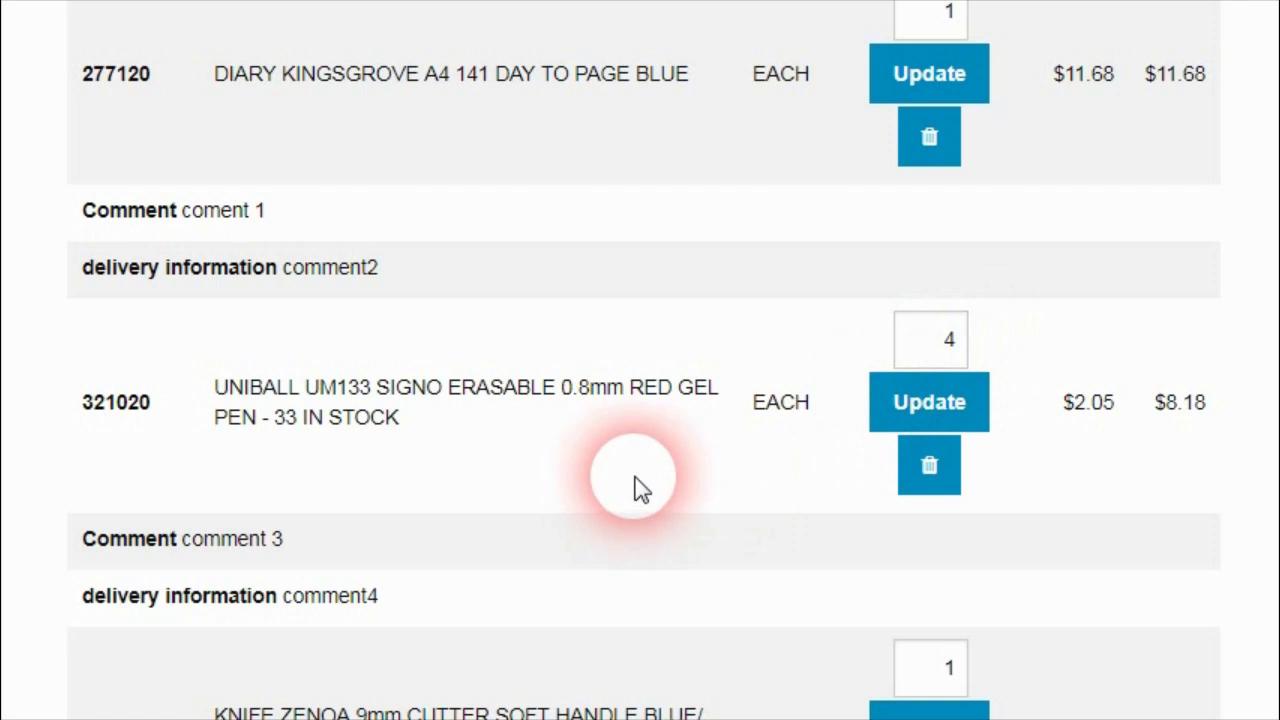
- Approve the modified pending order and check the Pending Orders list
{"action": "scroll", "coordinate": [566, 423], "scroll_direction": "down", "scroll_amount": 7}
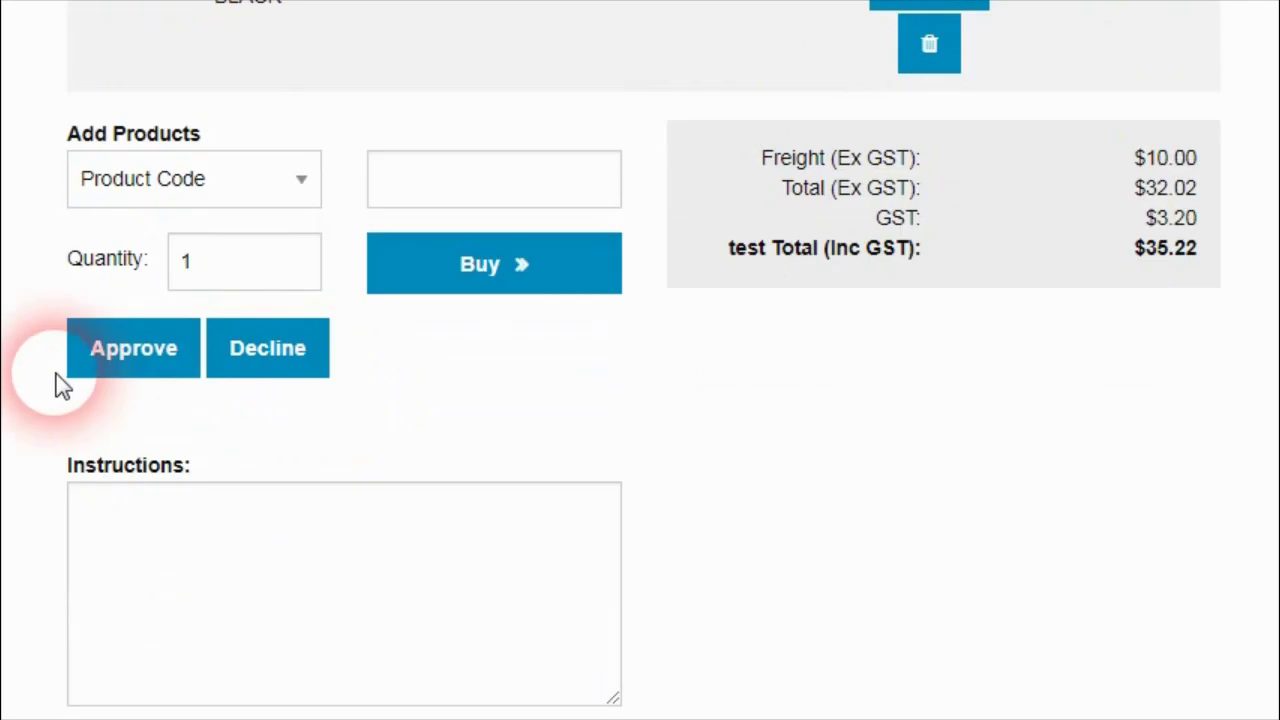
{"action": "left_click", "coordinate": [150, 362]}
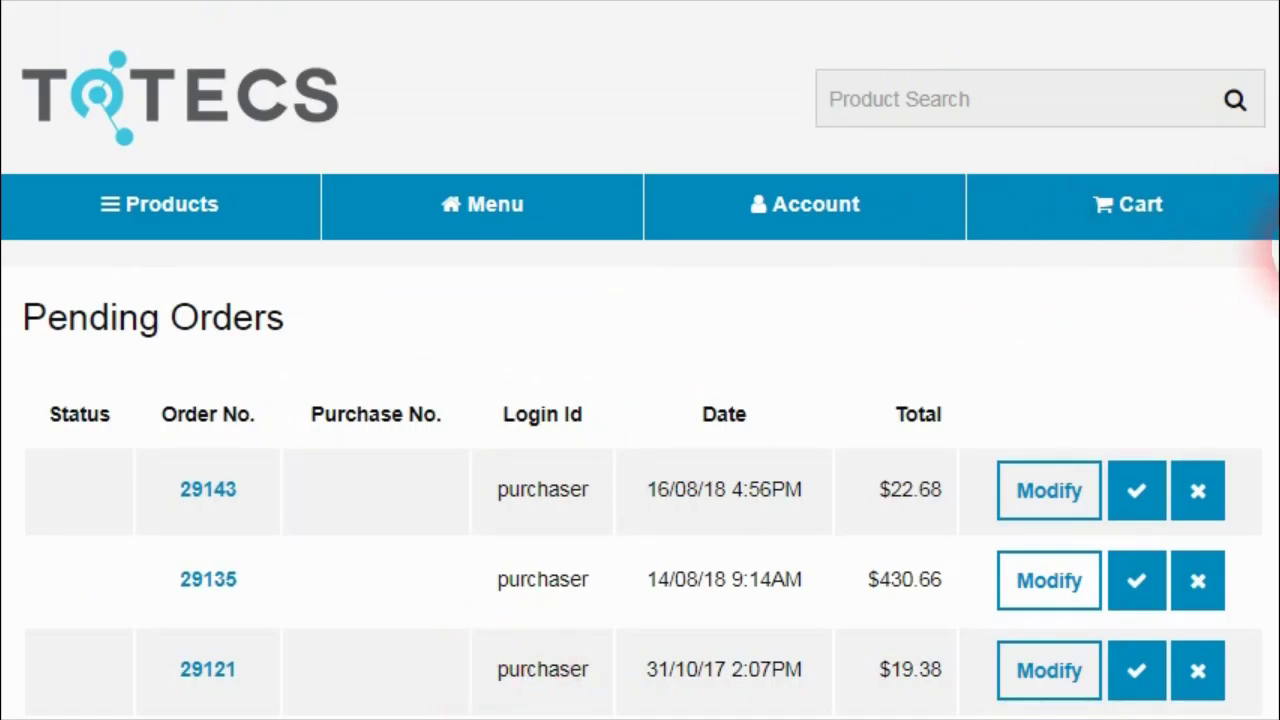
{"action": "scroll", "coordinate": [1272, 250], "scroll_direction": "down", "scroll_amount": 1}
{"action": "scroll", "coordinate": [1274, 288], "scroll_direction": "up", "scroll_amount": 1}
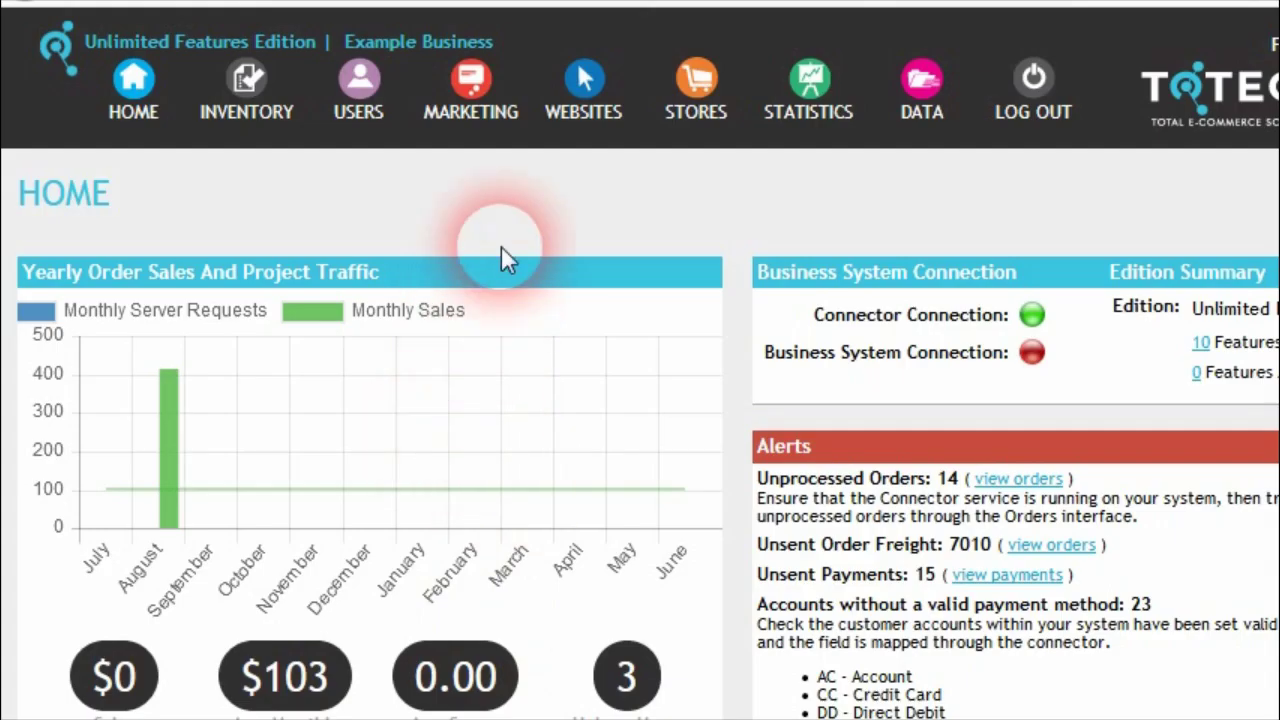
- Open website management and expand the Web Area Formats Libraries of the website listed above mwd1-test1.gosquizz.com
{"action": "left_click", "coordinate": [590, 98]}
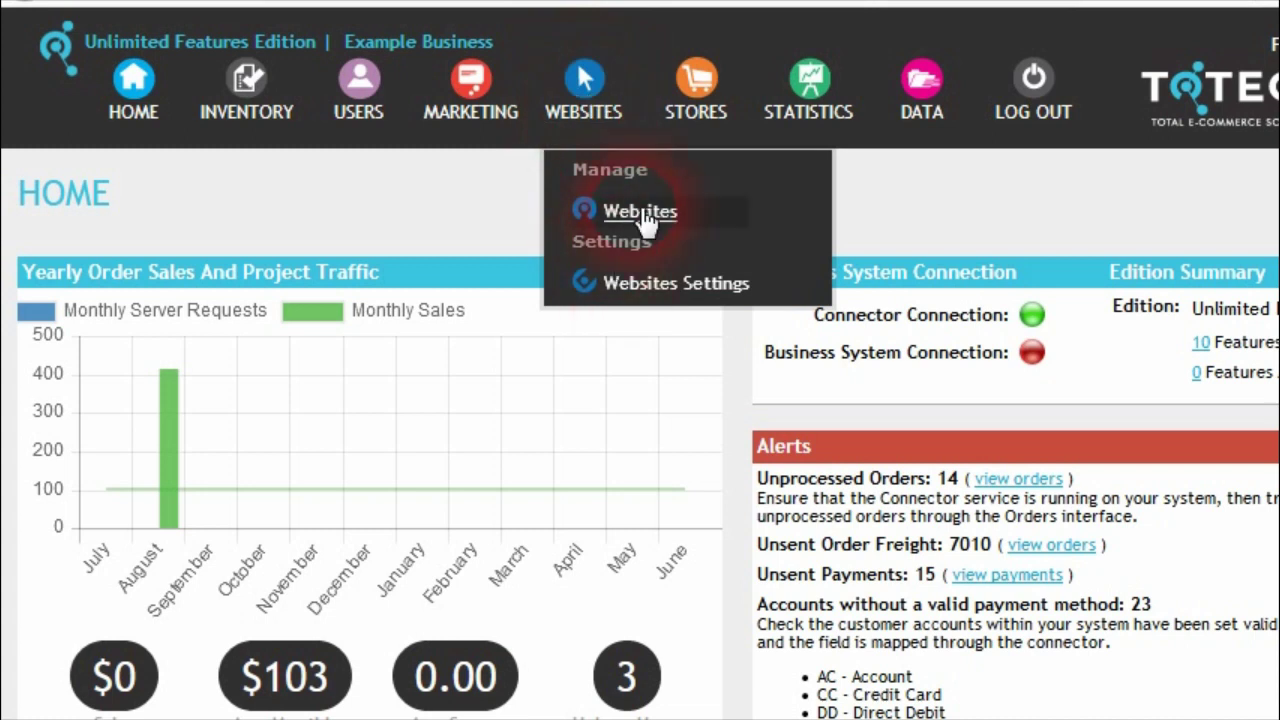
{"action": "left_click", "coordinate": [643, 215]}
{"action": "left_click_drag", "start_coordinate": [1262, 200], "coordinate": [1258, 600]}
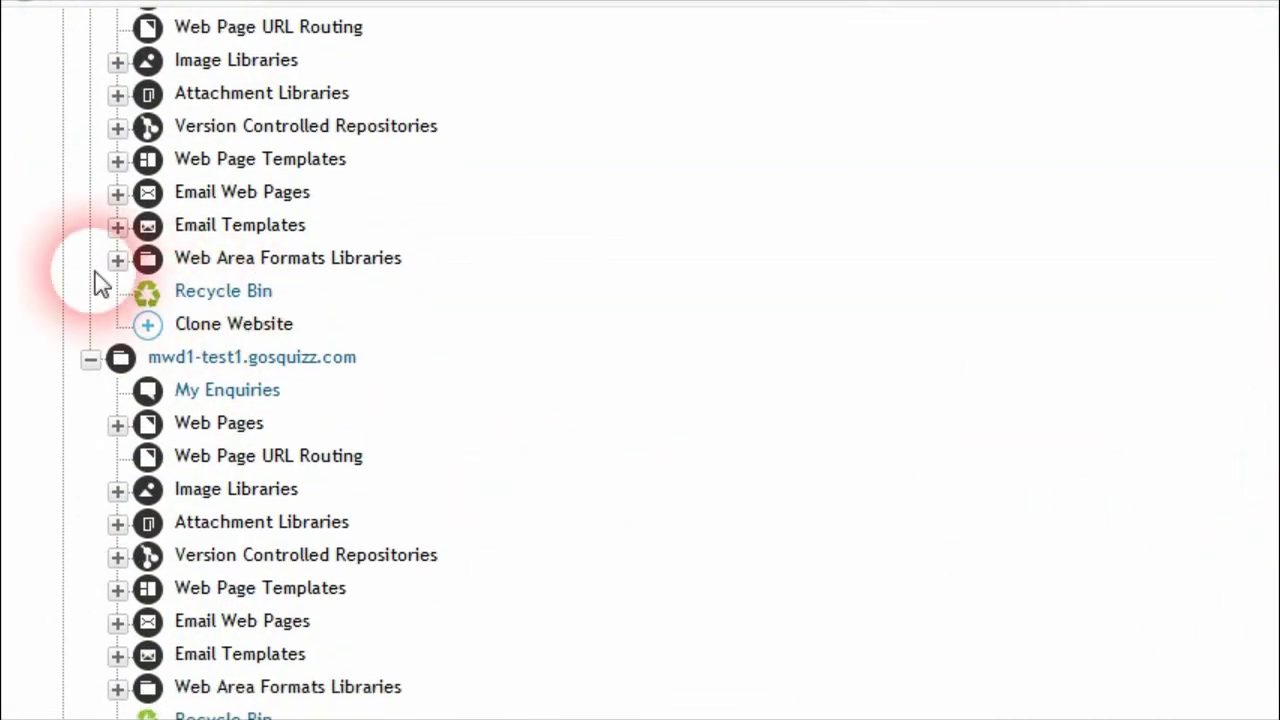
{"action": "left_click", "coordinate": [118, 261]}
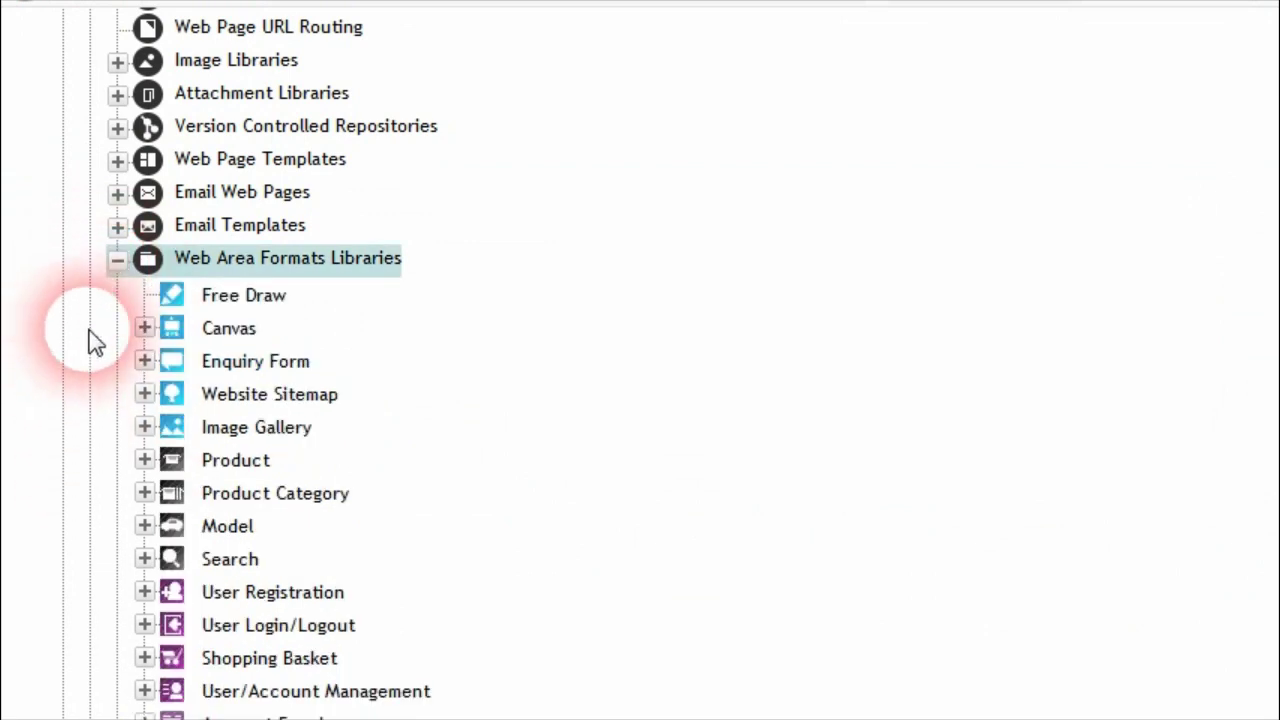
- Open the Test4 MWD1.0+ Pending Order Detail format from the Pending Order Review formats within Order Checkout
{"action": "scroll", "coordinate": [163, 268], "scroll_direction": "down", "scroll_amount": 5}
{"action": "left_click", "coordinate": [145, 244]}
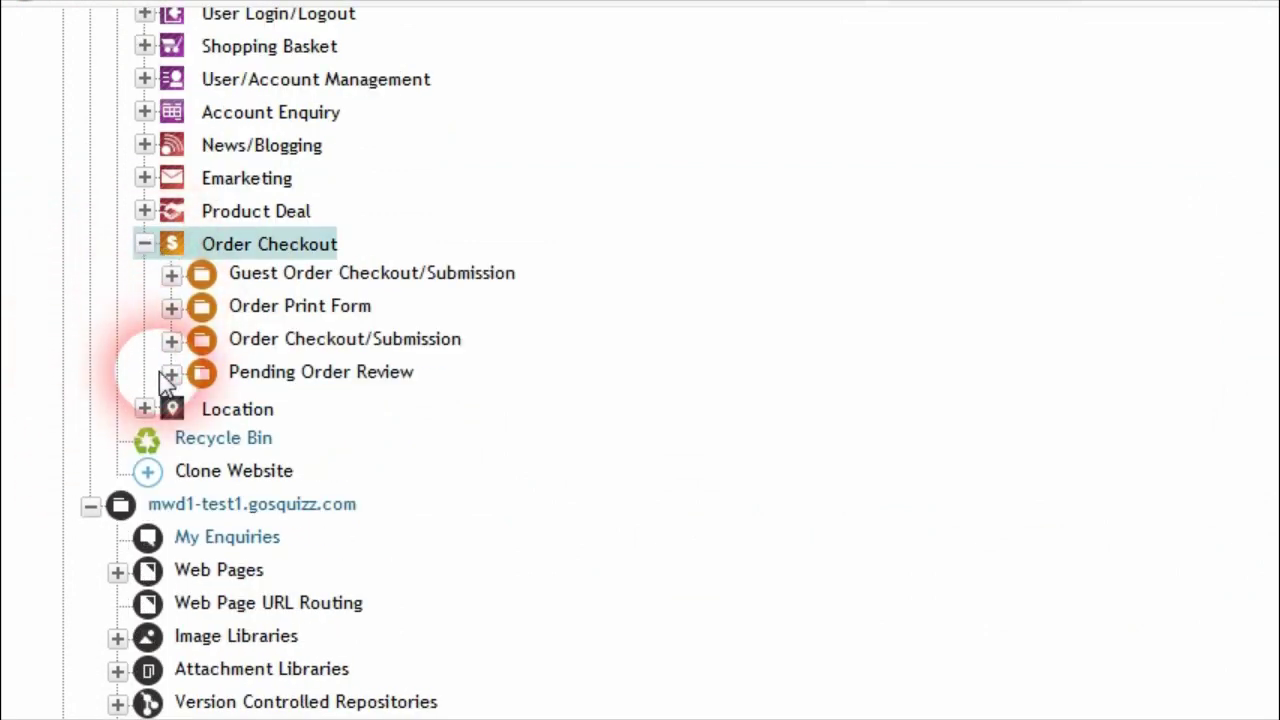
{"action": "left_click", "coordinate": [172, 374]}
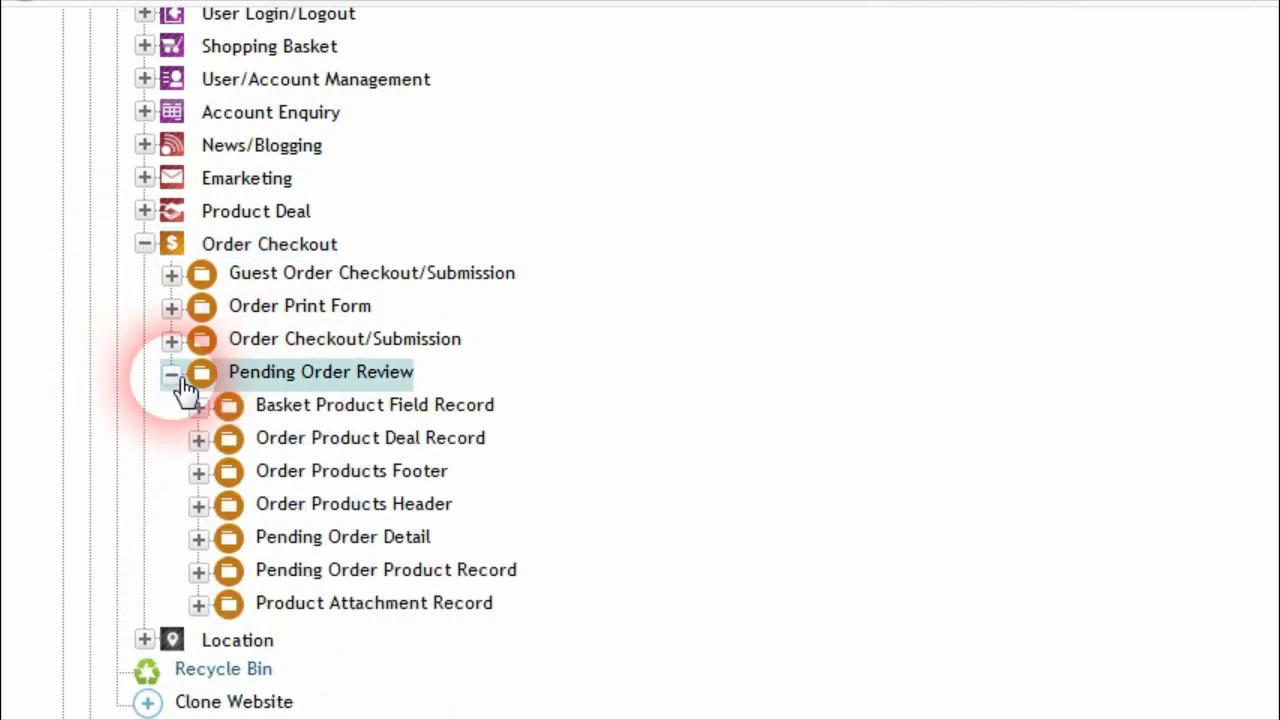
{"action": "scroll", "coordinate": [157, 449], "scroll_direction": "down", "scroll_amount": 2}
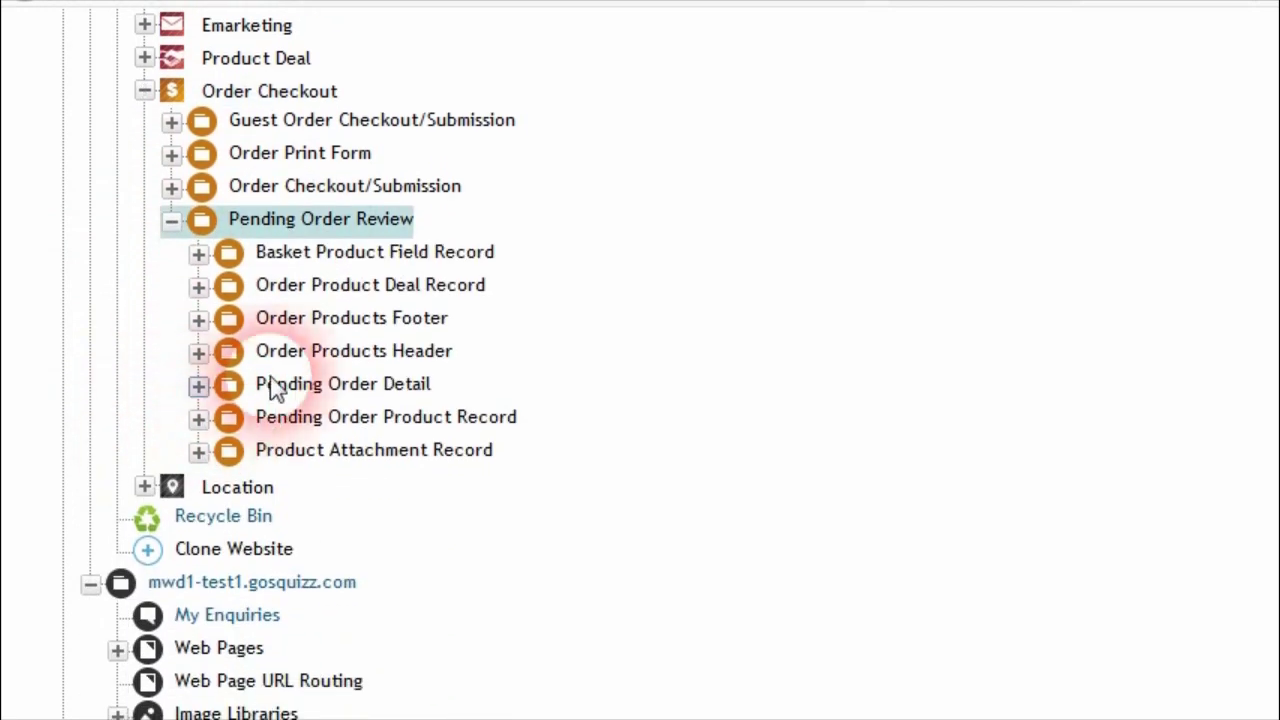
{"action": "left_click", "coordinate": [214, 386]}
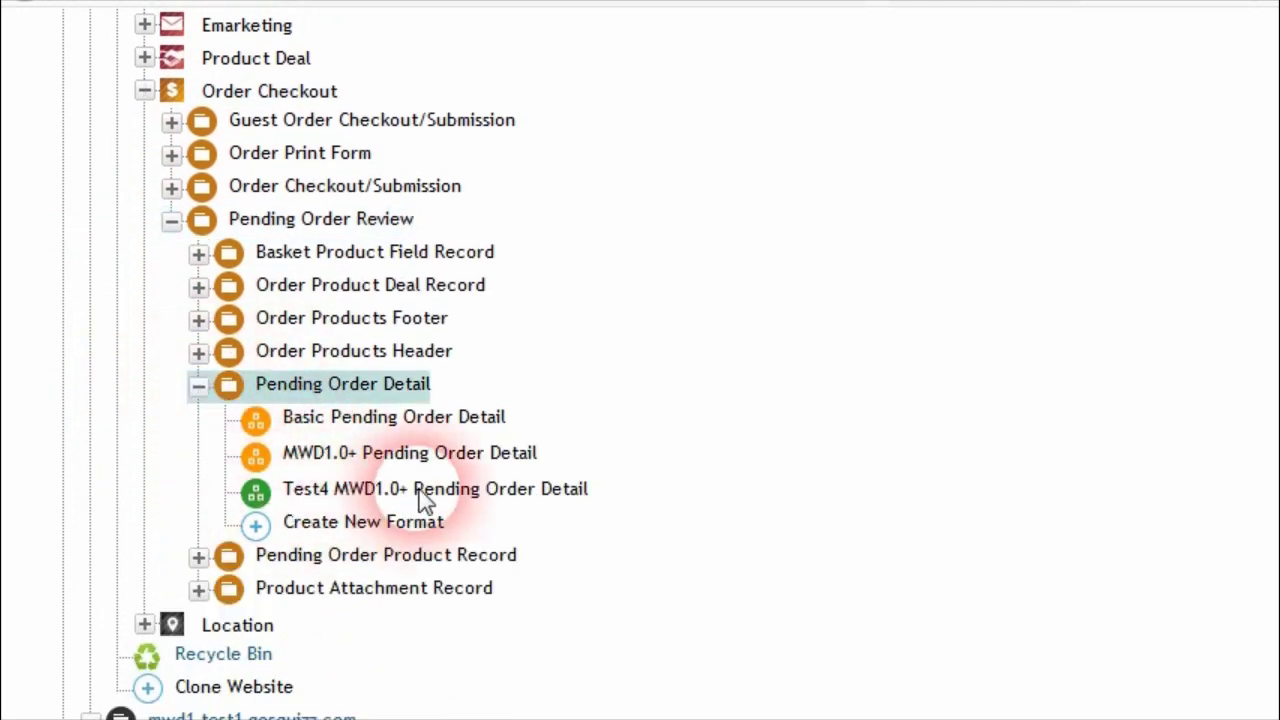
{"action": "left_click", "coordinate": [349, 490]}
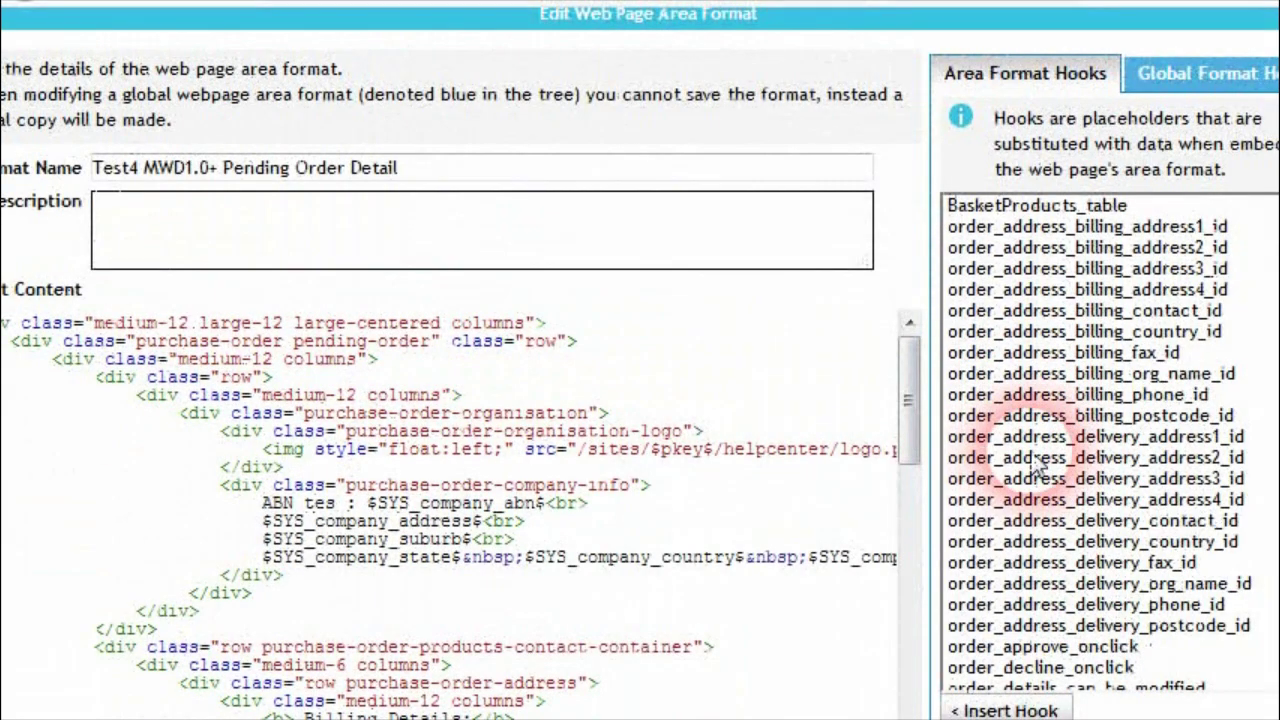
- Look through the available area format hooks and select order_approve_onclick to read its description
{"action": "scroll", "coordinate": [1060, 490], "scroll_direction": "down", "scroll_amount": 2}
{"action": "scroll", "coordinate": [1050, 470], "scroll_direction": "up", "scroll_amount": 2}
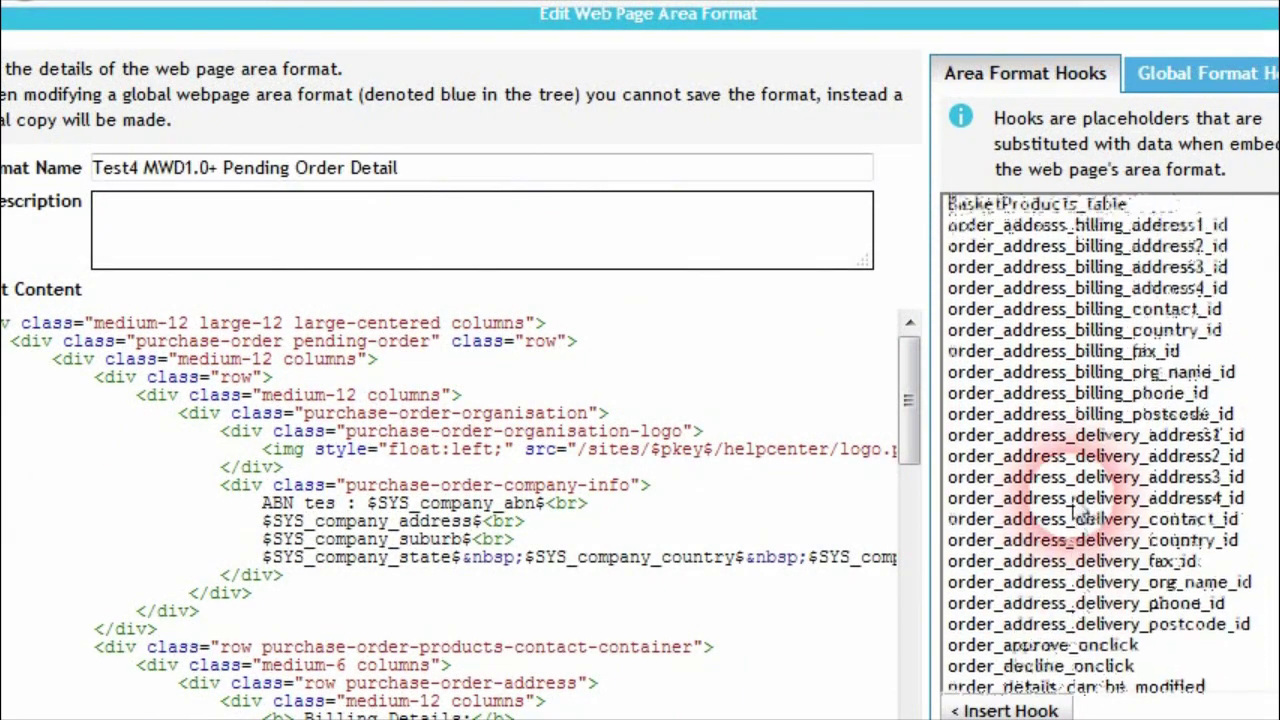
{"action": "scroll", "coordinate": [1018, 437], "scroll_direction": "down", "scroll_amount": 4}
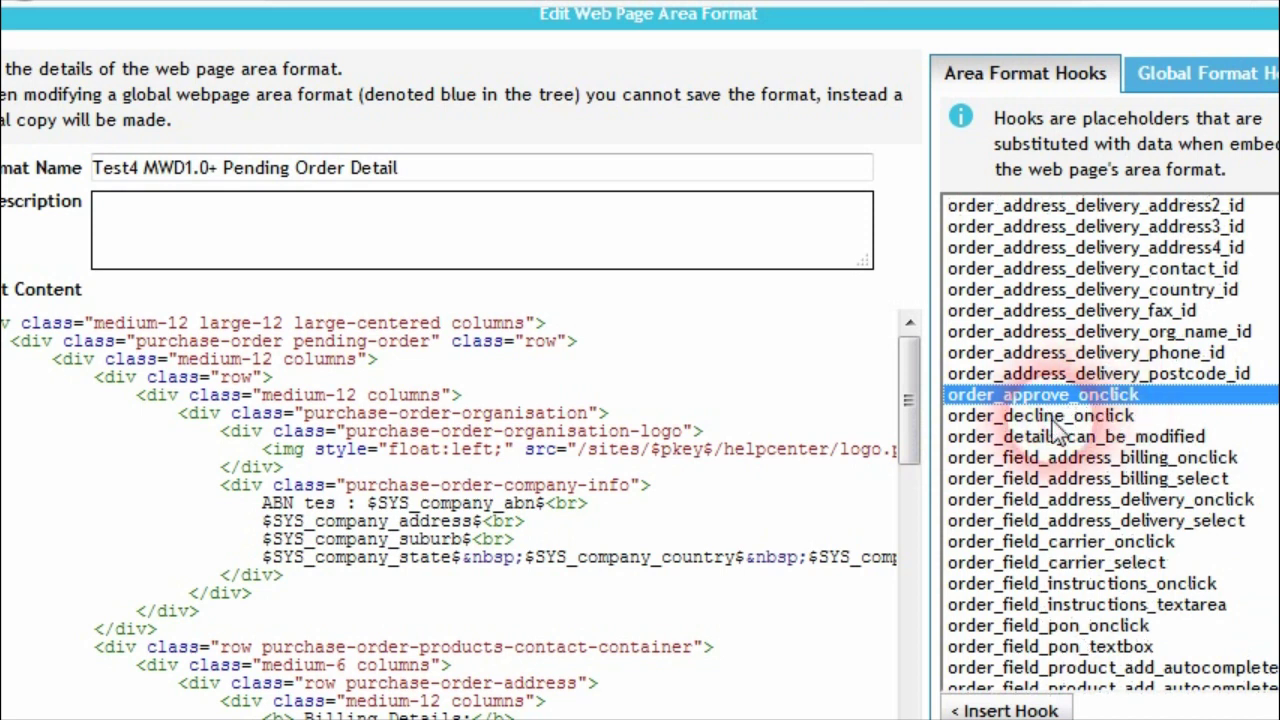
- Examine how the Approve and Decline buttons use their onclick hooks in the format content, then close the format
{"action": "left_click_drag", "start_coordinate": [908, 423], "coordinate": [857, 583]}
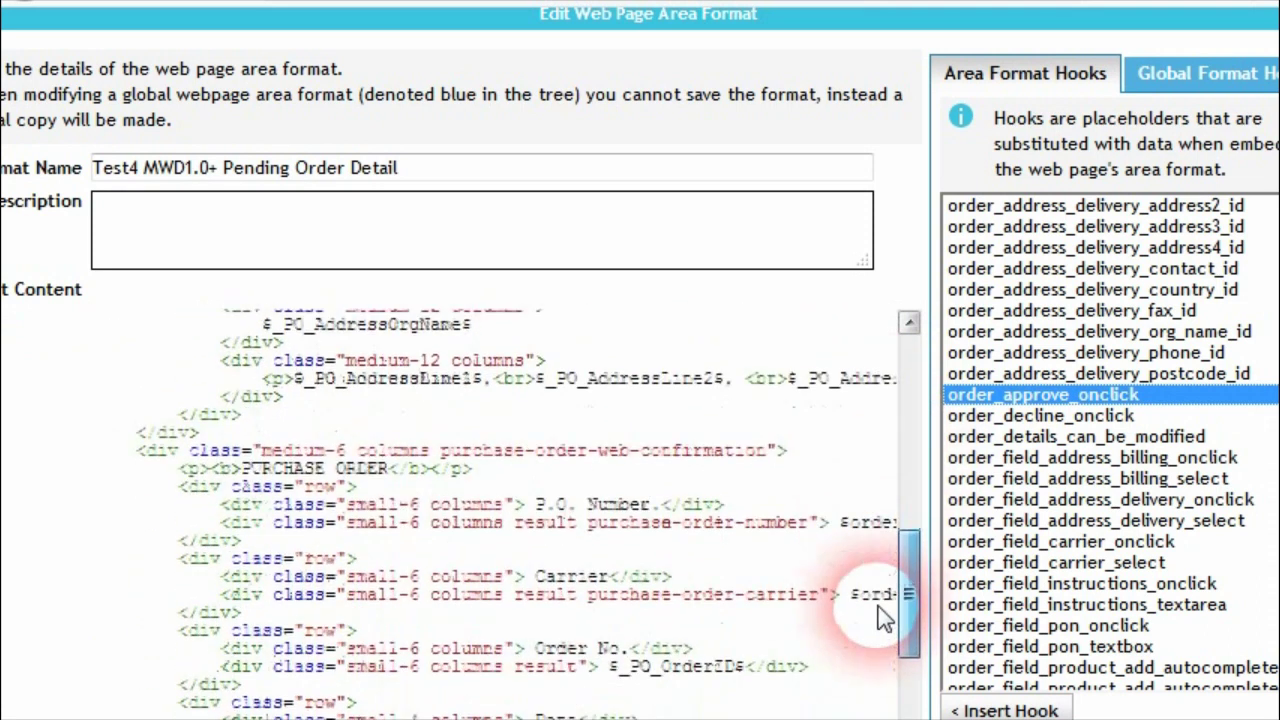
{"action": "scroll", "coordinate": [343, 443], "scroll_direction": "down", "scroll_amount": 8}
{"action": "left_click", "coordinate": [86, 272]}
{"action": "left_click_drag", "start_coordinate": [225, 537], "coordinate": [549, 549]}
{"action": "double_click", "coordinate": [575, 272]}
{"action": "left_click", "coordinate": [771, 272]}
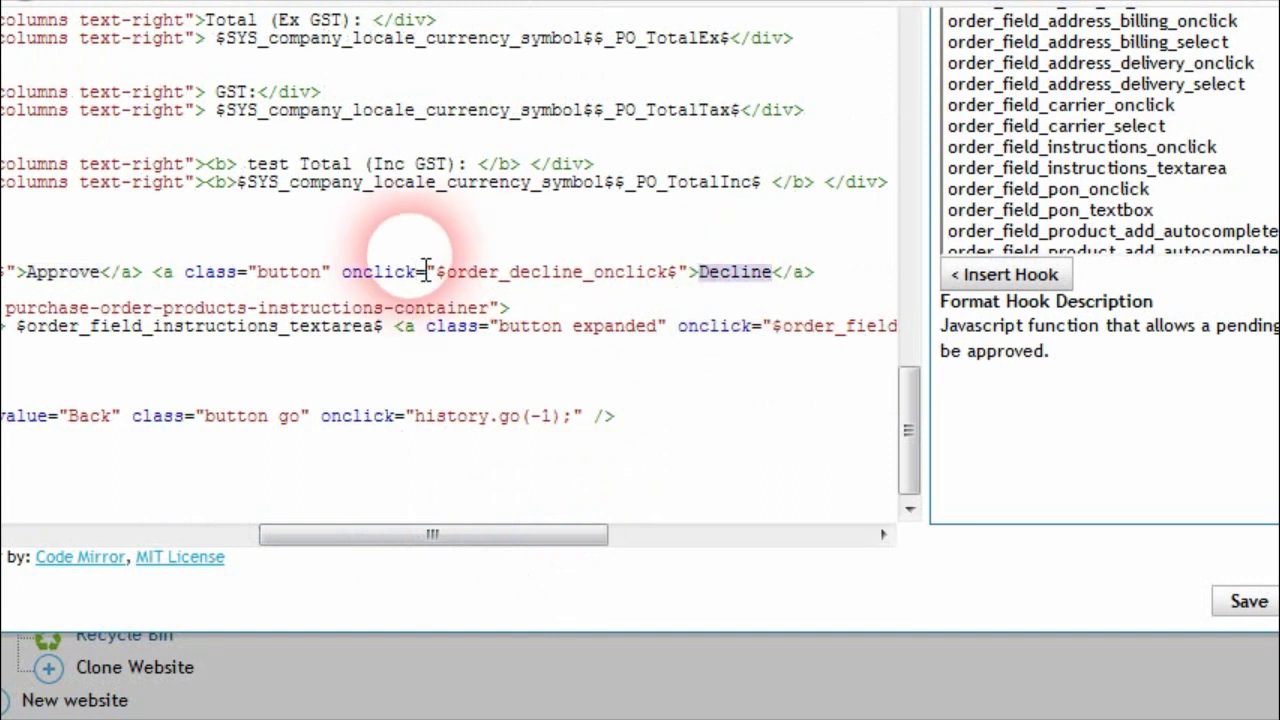
{"action": "double_click", "coordinate": [490, 272]}
{"action": "left_click", "coordinate": [366, 272]}
{"action": "left_click_drag", "start_coordinate": [500, 563], "coordinate": [171, 537]}
{"action": "double_click", "coordinate": [245, 272]}
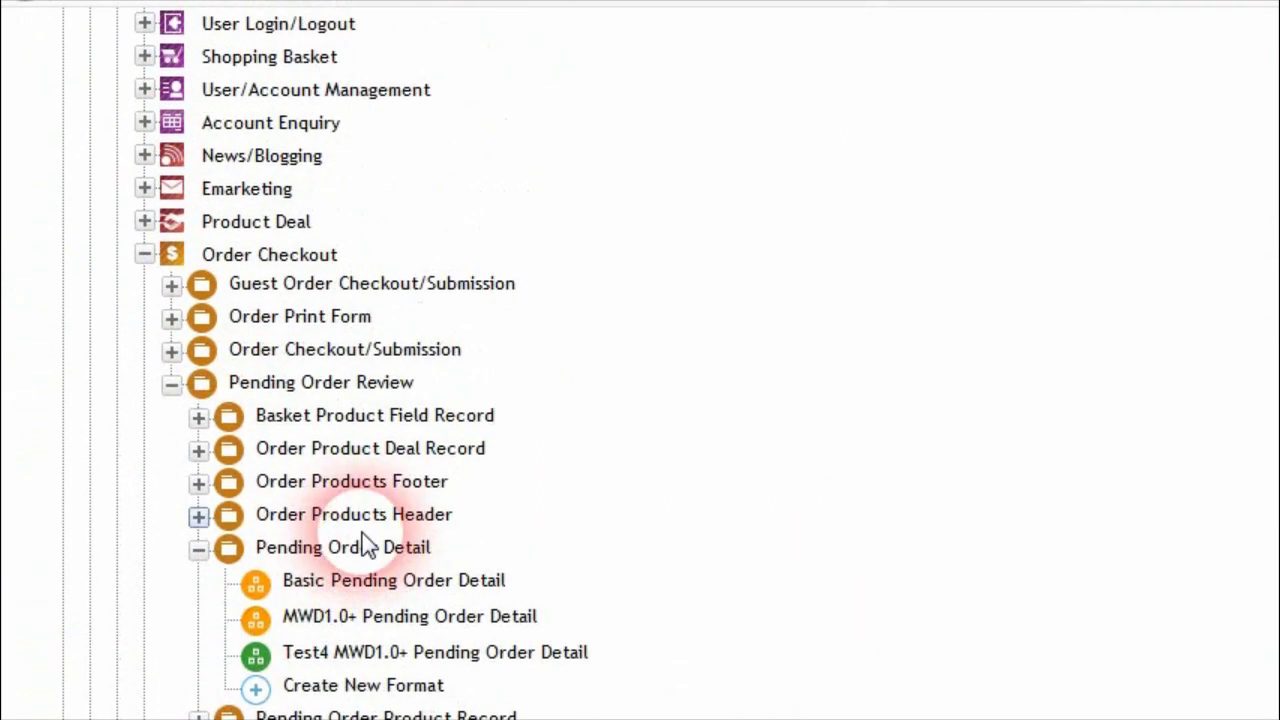
- Expand the same website's Web Pages and the pending-order-listing page within them
{"action": "scroll", "coordinate": [355, 500], "scroll_direction": "up", "scroll_amount": 5}
{"action": "scroll", "coordinate": [129, 271], "scroll_direction": "up", "scroll_amount": 3}
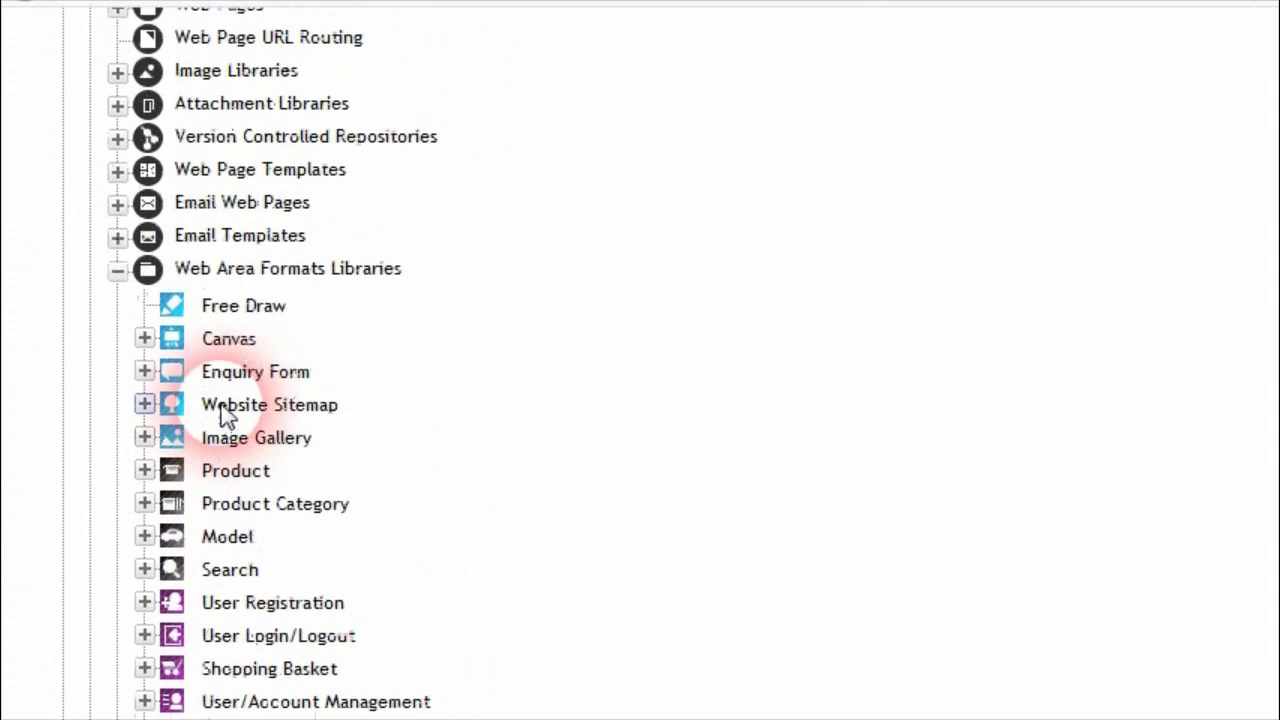
{"action": "left_click", "coordinate": [117, 158]}
{"action": "scroll", "coordinate": [120, 420], "scroll_direction": "down", "scroll_amount": 5}
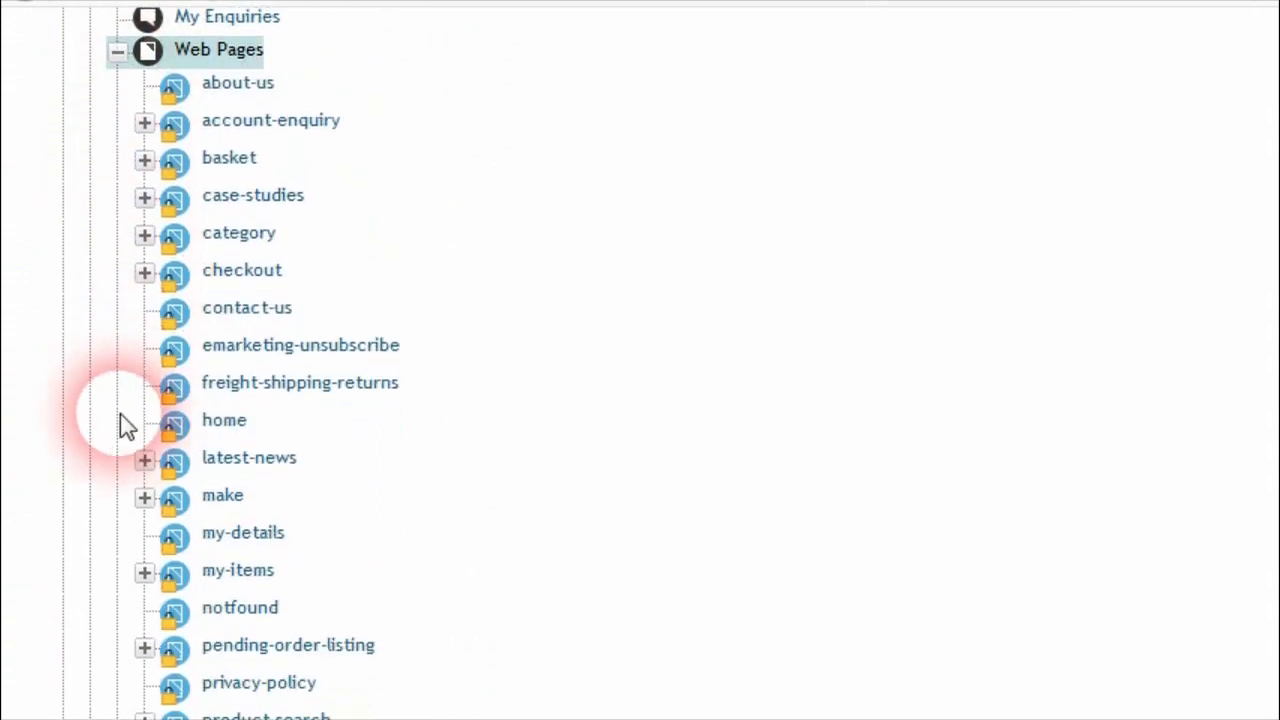
{"action": "scroll", "coordinate": [120, 413], "scroll_direction": "down", "scroll_amount": 2}
{"action": "scroll", "coordinate": [214, 394], "scroll_direction": "up", "scroll_amount": 3}
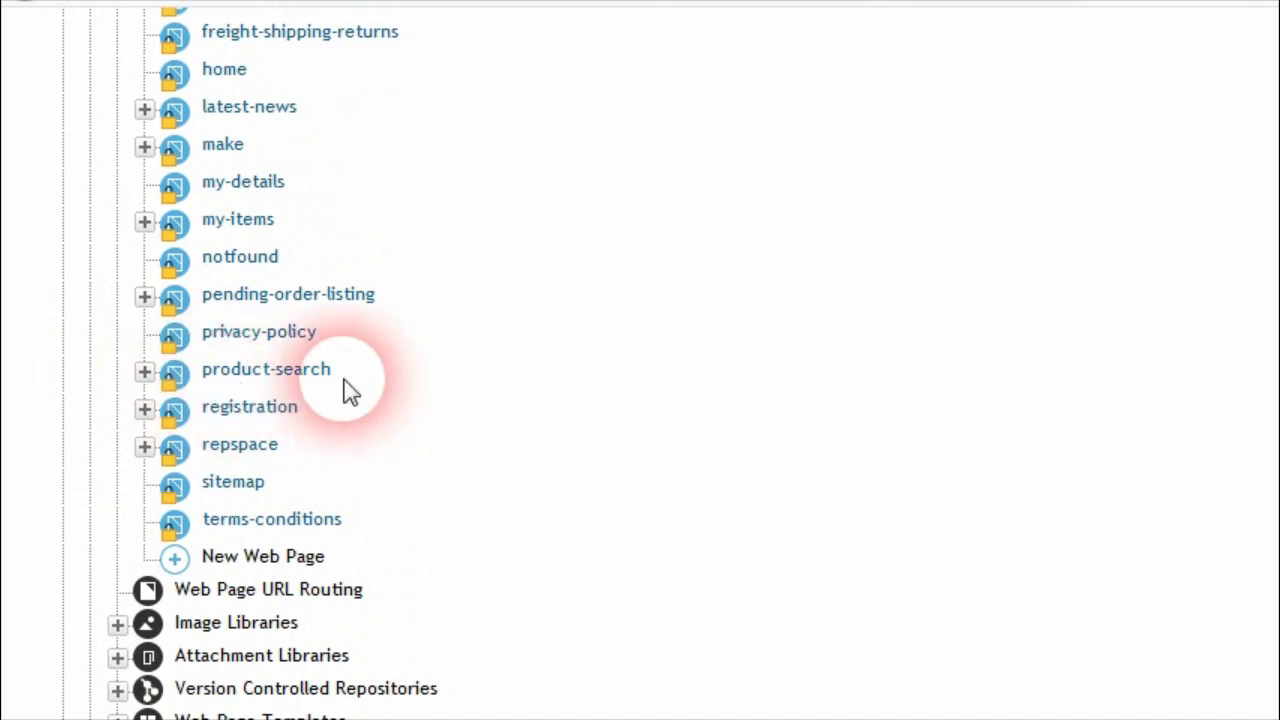
{"action": "left_click", "coordinate": [150, 298]}
{"action": "left_click", "coordinate": [152, 300]}
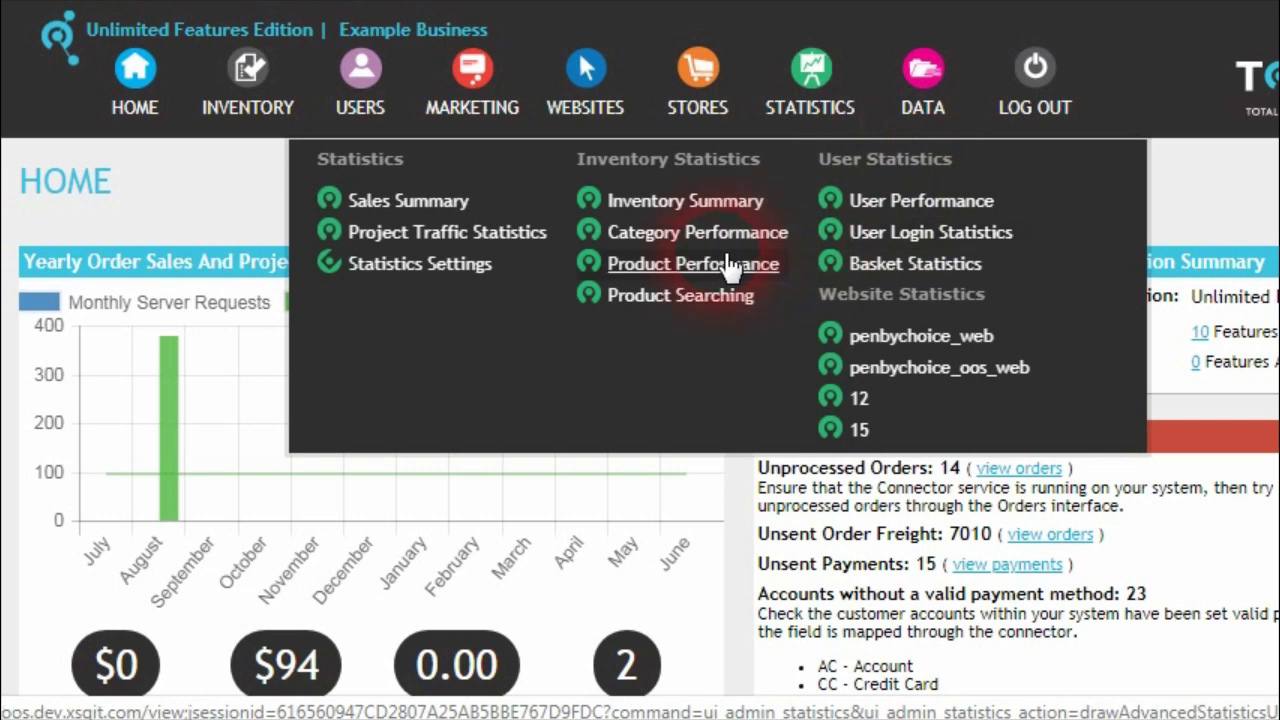
- Open the Product Performance statistics and show the products ordered over the last 5 years
{"action": "left_click", "coordinate": [708, 268]}
{"action": "left_click", "coordinate": [165, 351]}
{"action": "left_click", "coordinate": [268, 362]}
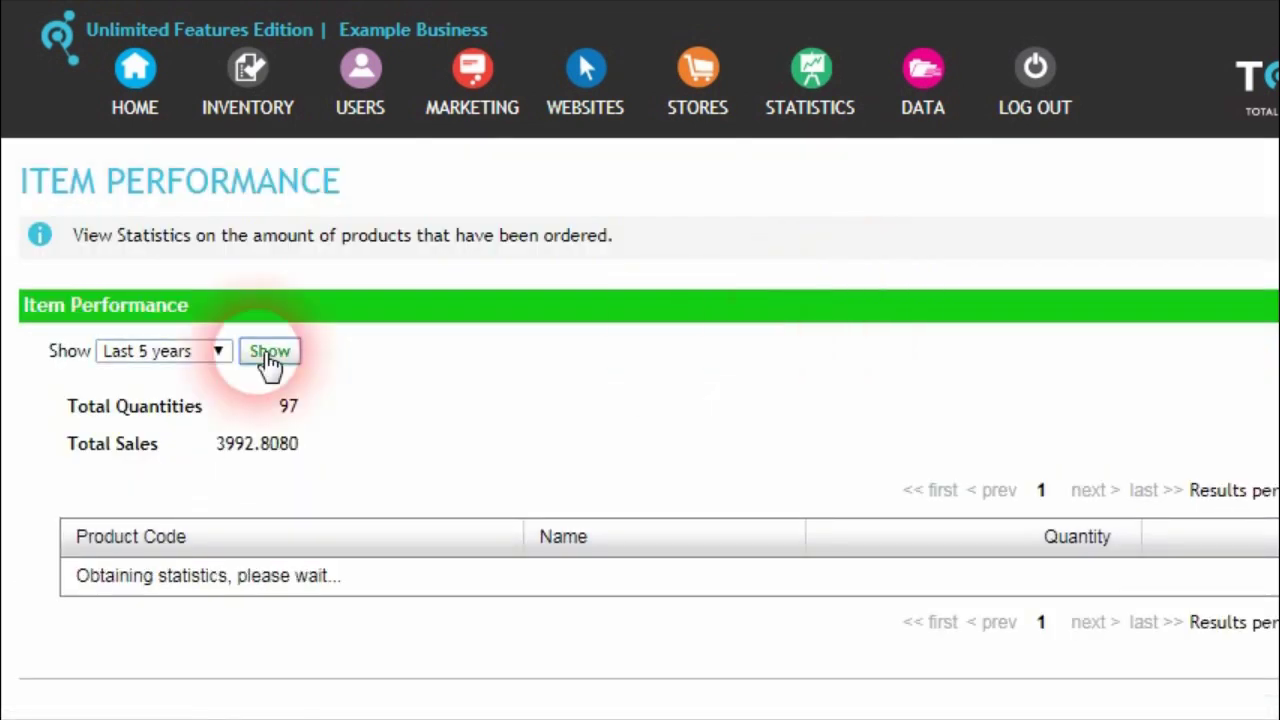
{"action": "scroll", "coordinate": [400, 457], "scroll_direction": "down", "scroll_amount": 3}
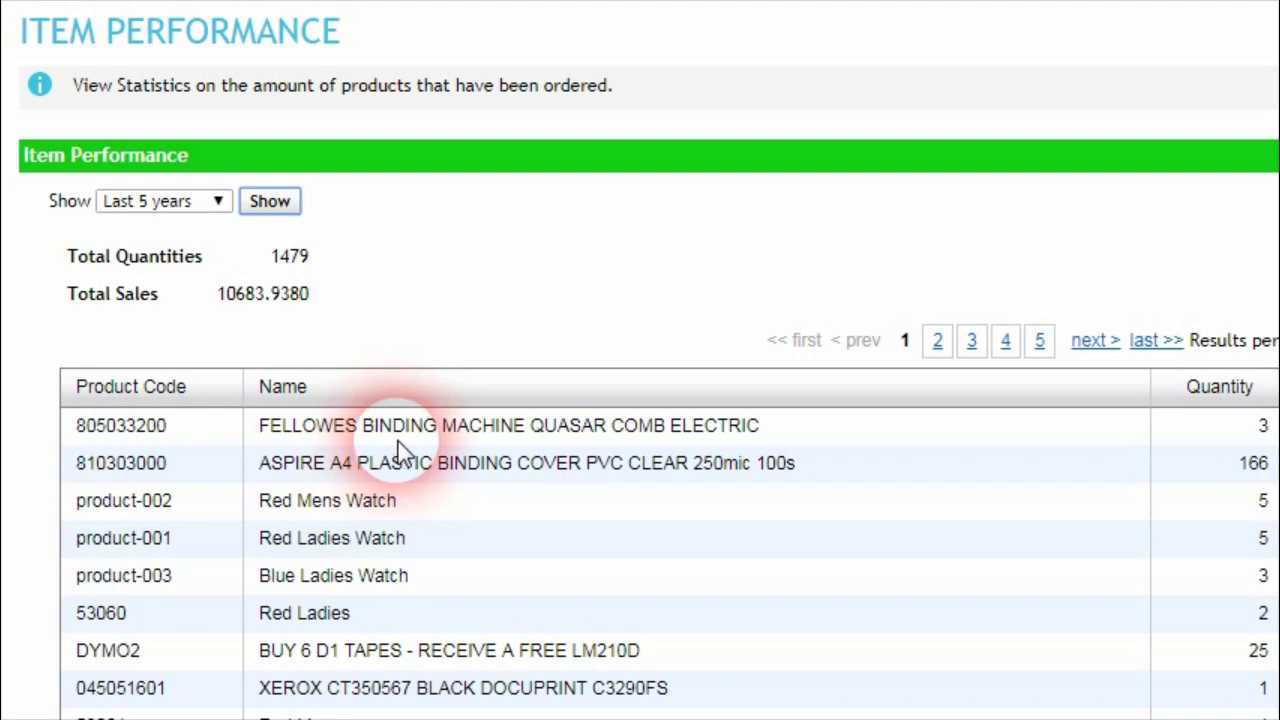
{"action": "scroll", "coordinate": [397, 450], "scroll_direction": "up", "scroll_amount": 3}
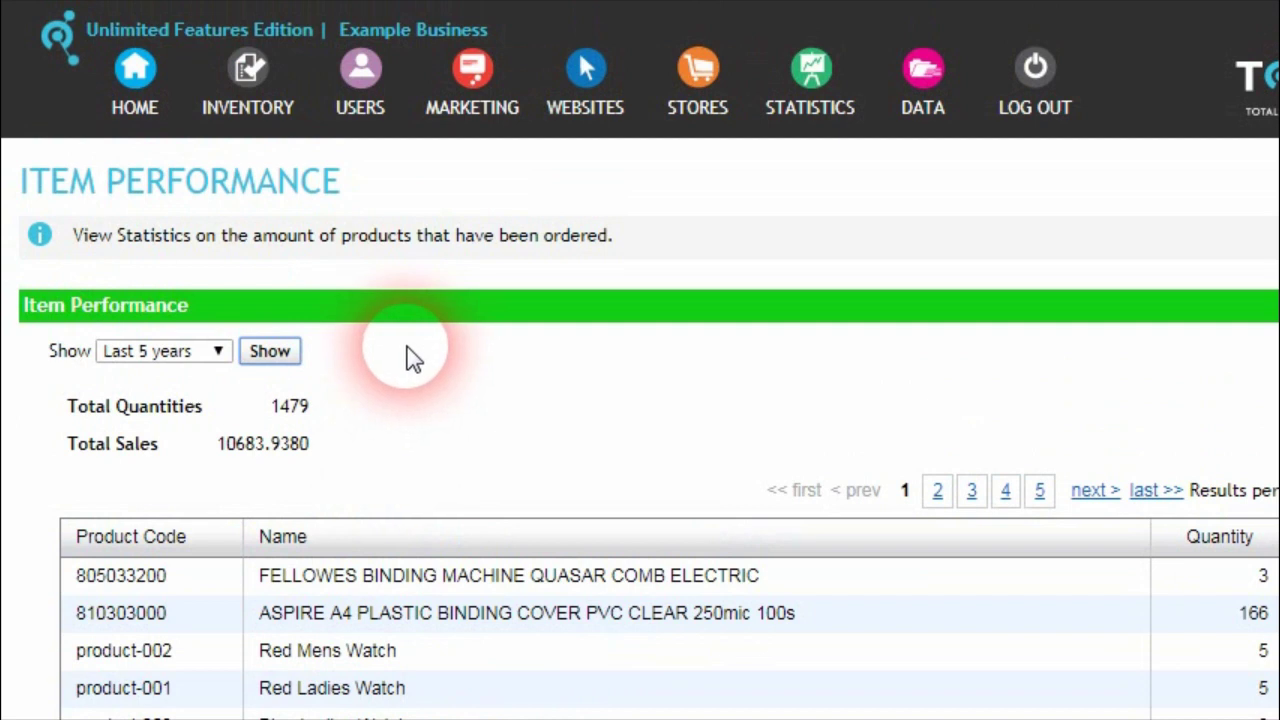
- Examine the available reporting periods and the quantity and sales figures of each product in the list
{"action": "left_click", "coordinate": [218, 353]}
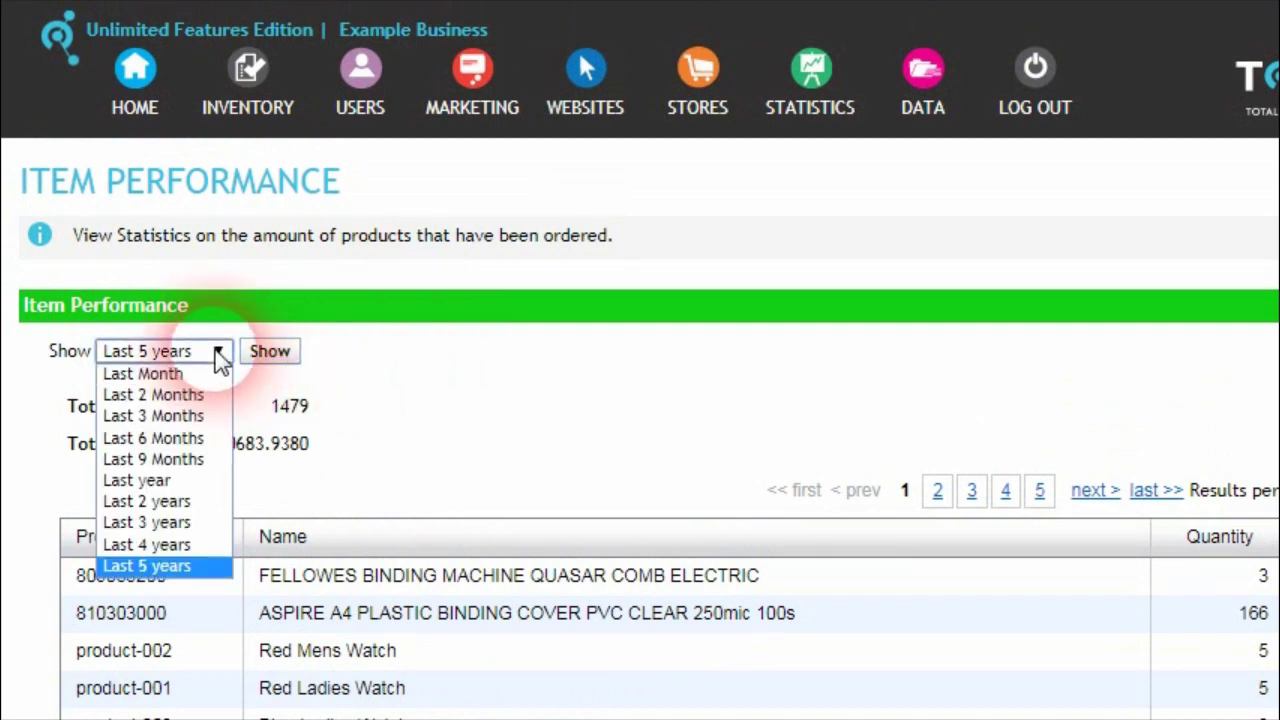
{"action": "left_click", "coordinate": [216, 352]}
{"action": "scroll", "coordinate": [537, 432], "scroll_direction": "down", "scroll_amount": 6}
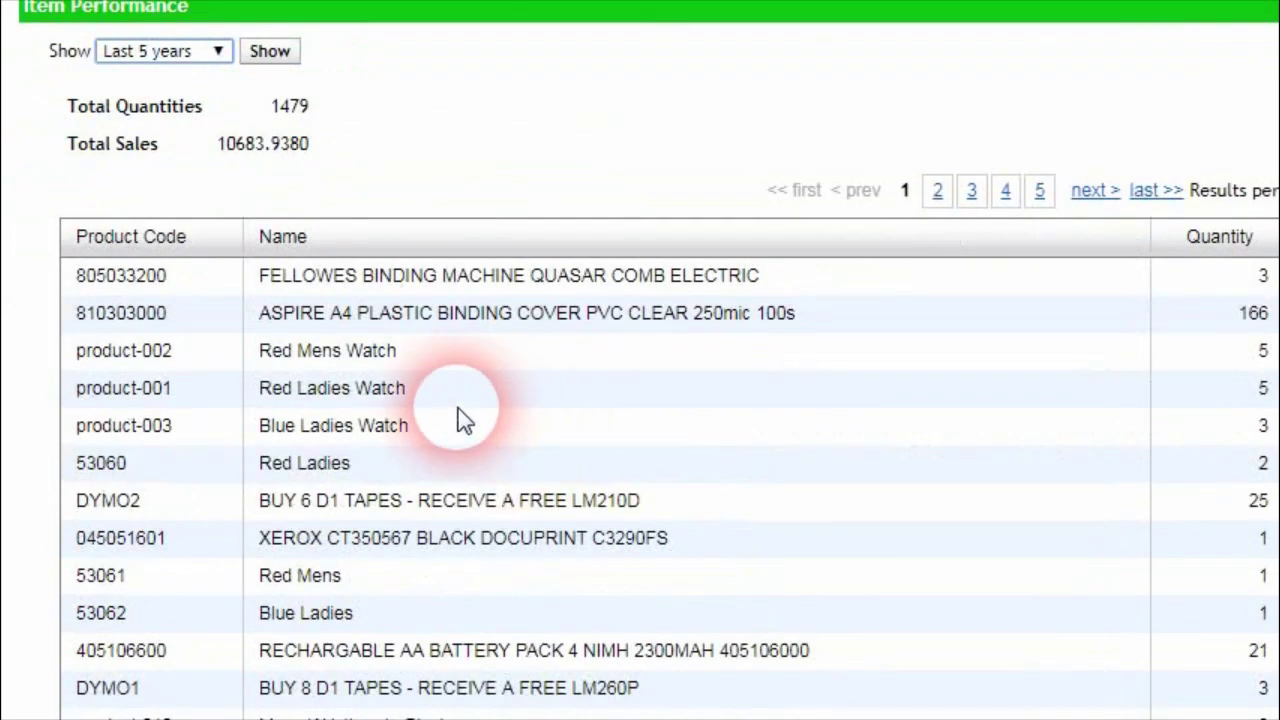
{"action": "scroll", "coordinate": [430, 415], "scroll_direction": "up", "scroll_amount": 6}
{"action": "scroll", "coordinate": [403, 429], "scroll_direction": "down", "scroll_amount": 3}
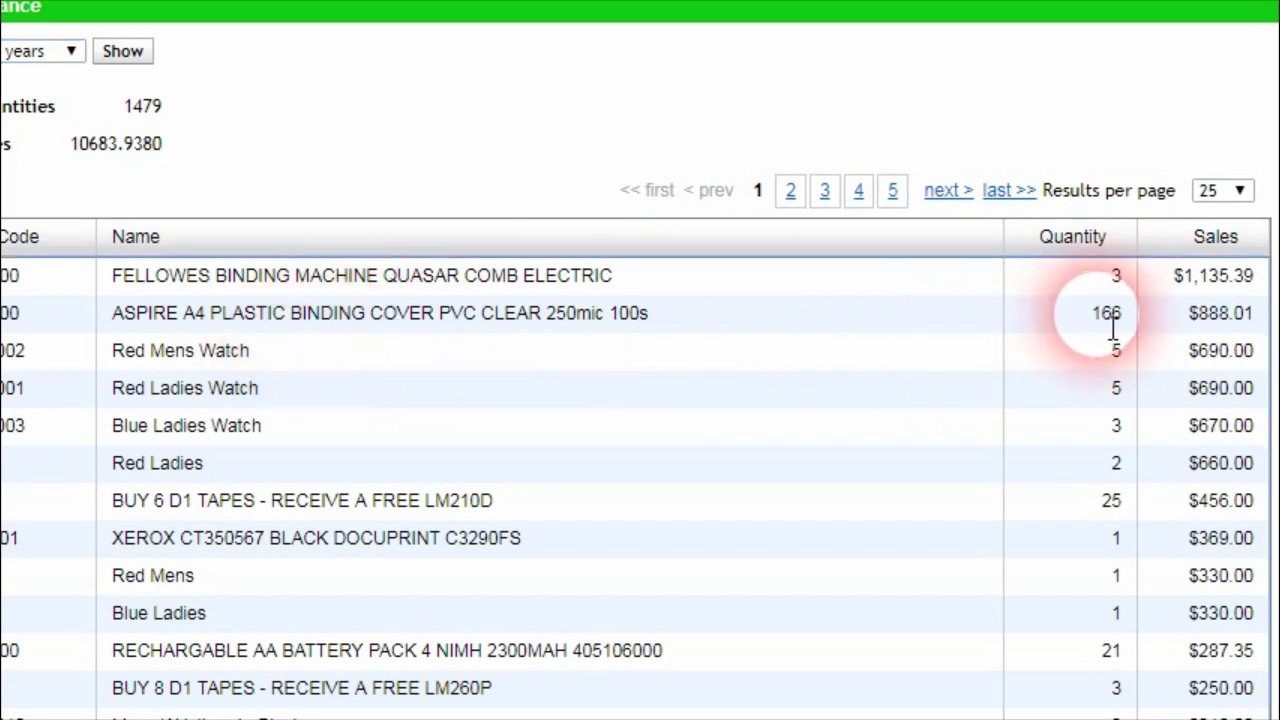
{"action": "double_click", "coordinate": [1220, 313]}
{"action": "left_click", "coordinate": [1197, 88]}
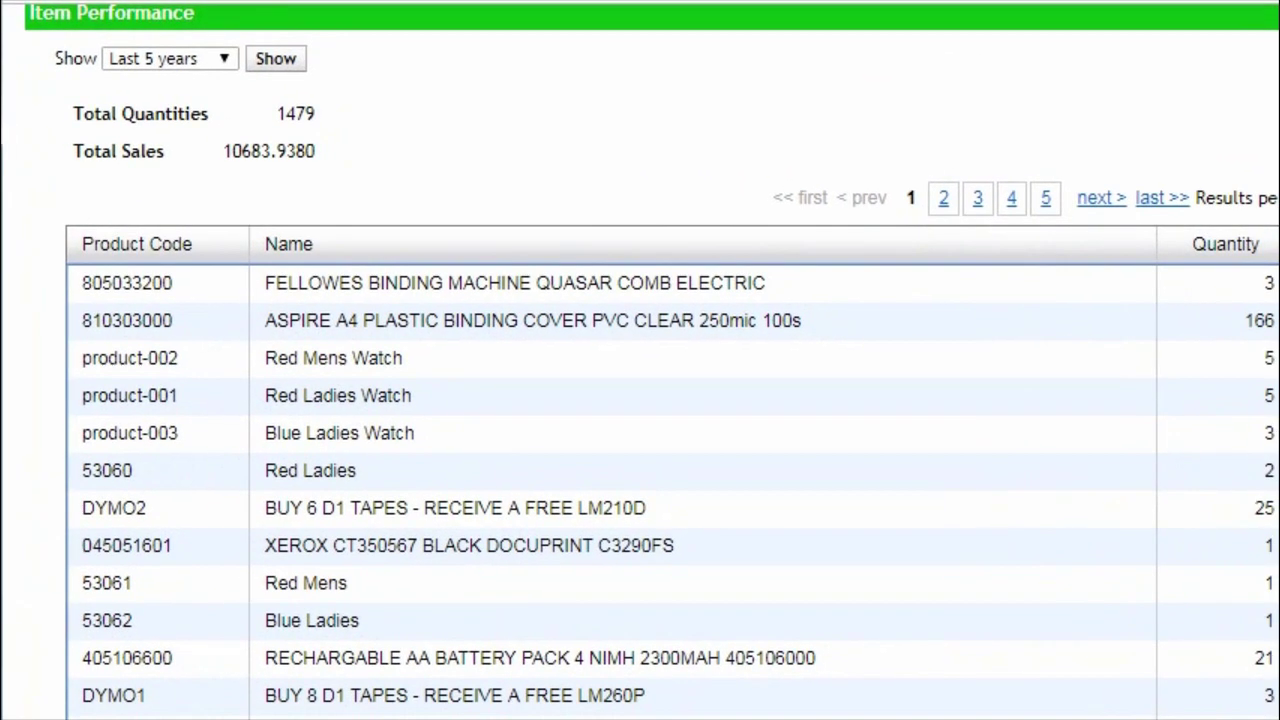
- Show the product performance for the last 4 years, and again for the last 9 months
{"action": "left_click", "coordinate": [41, 55]}
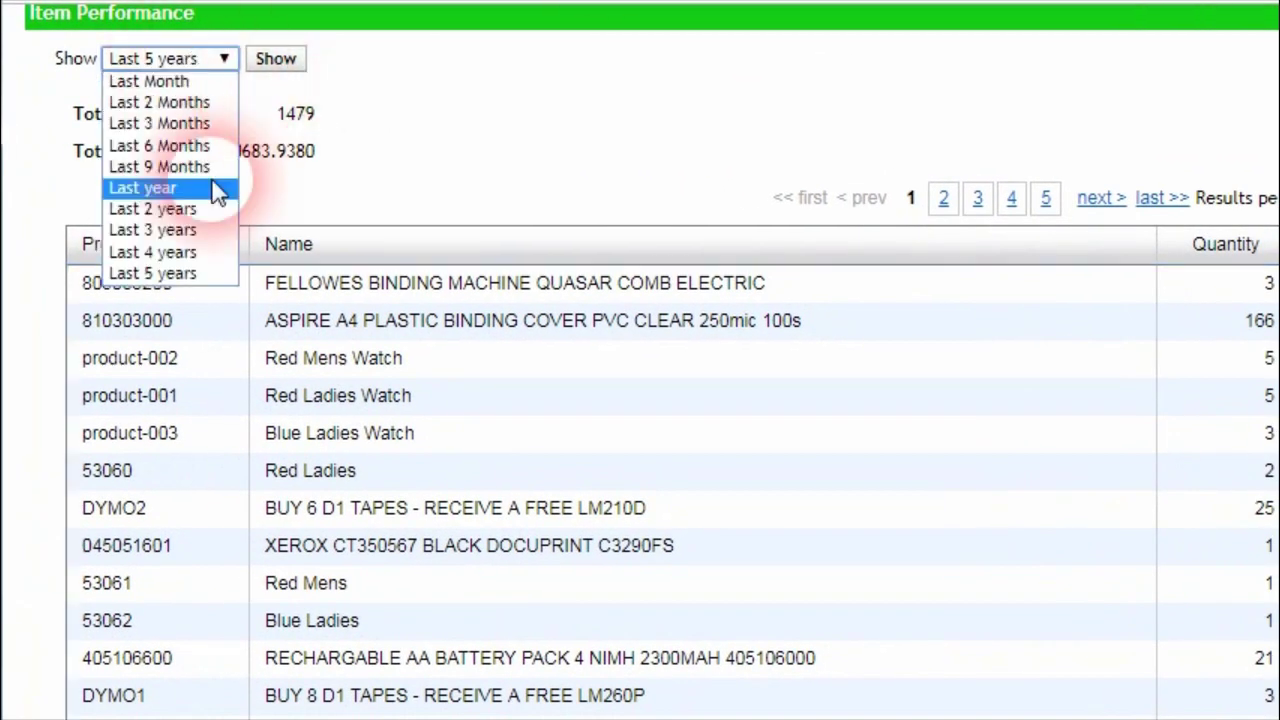
{"action": "left_click", "coordinate": [185, 252]}
{"action": "left_click", "coordinate": [275, 60]}
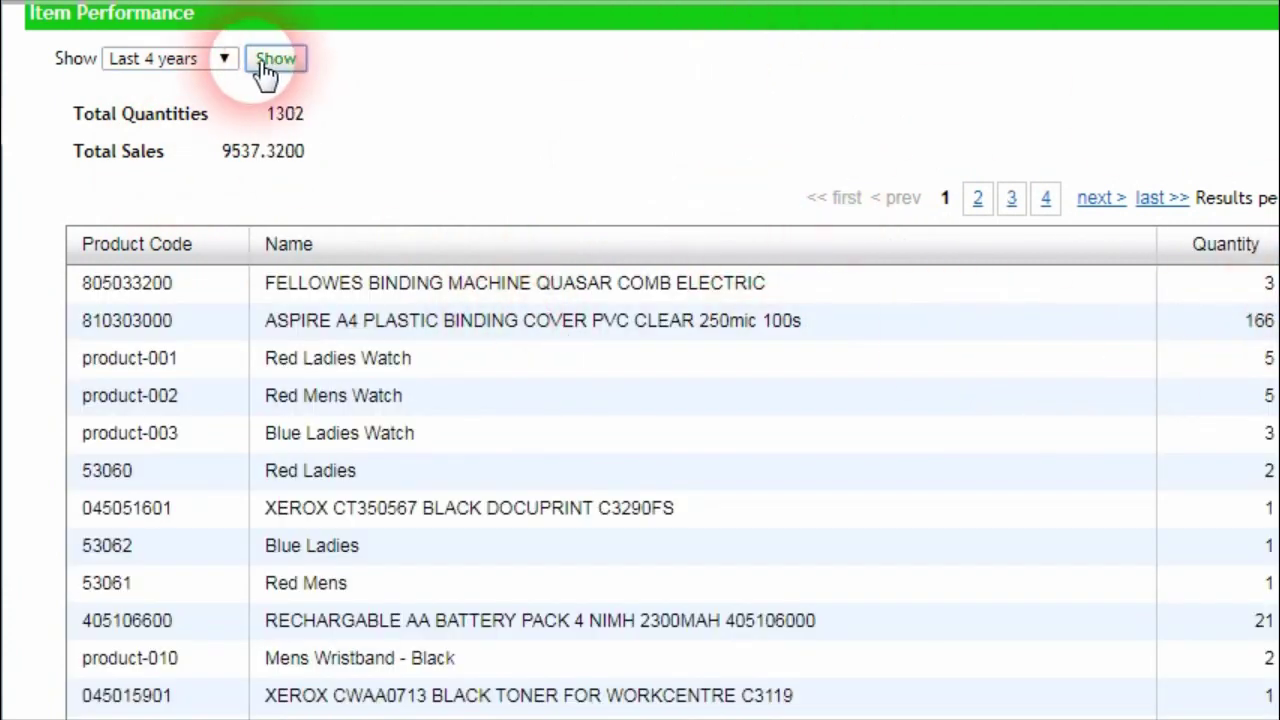
{"action": "left_click", "coordinate": [226, 59]}
{"action": "left_click", "coordinate": [200, 167]}
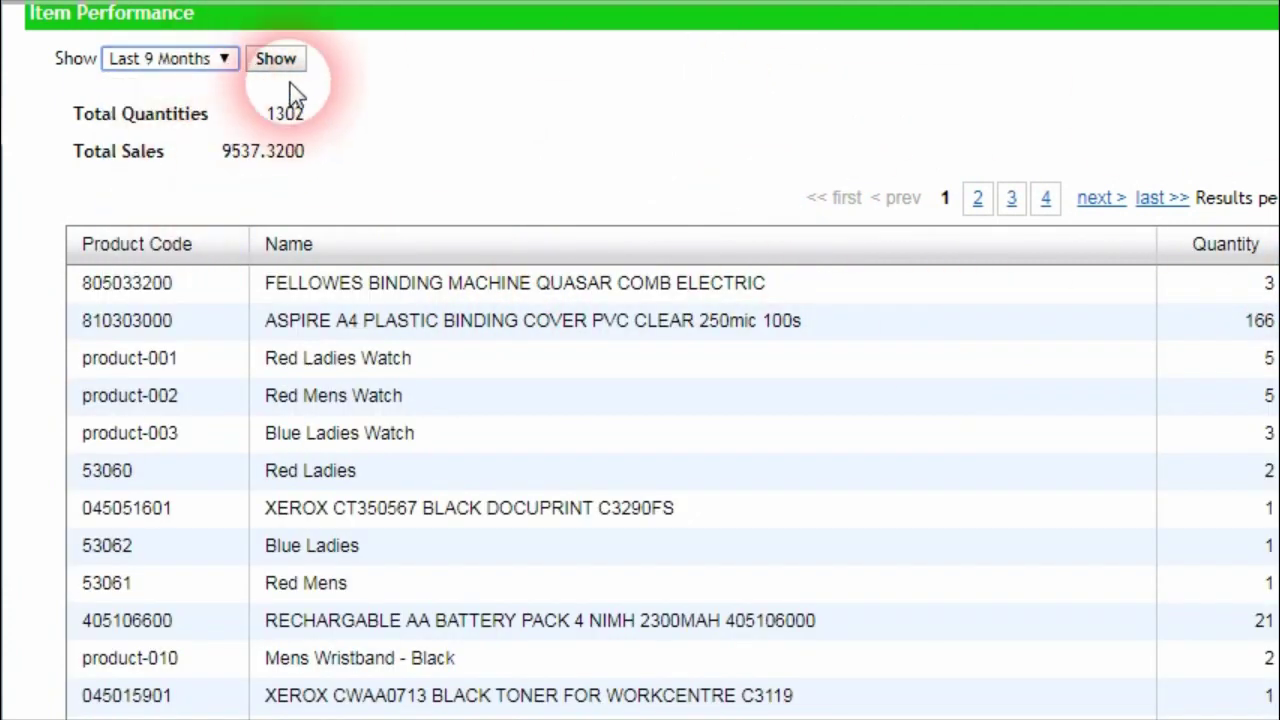
{"action": "left_click", "coordinate": [275, 59]}
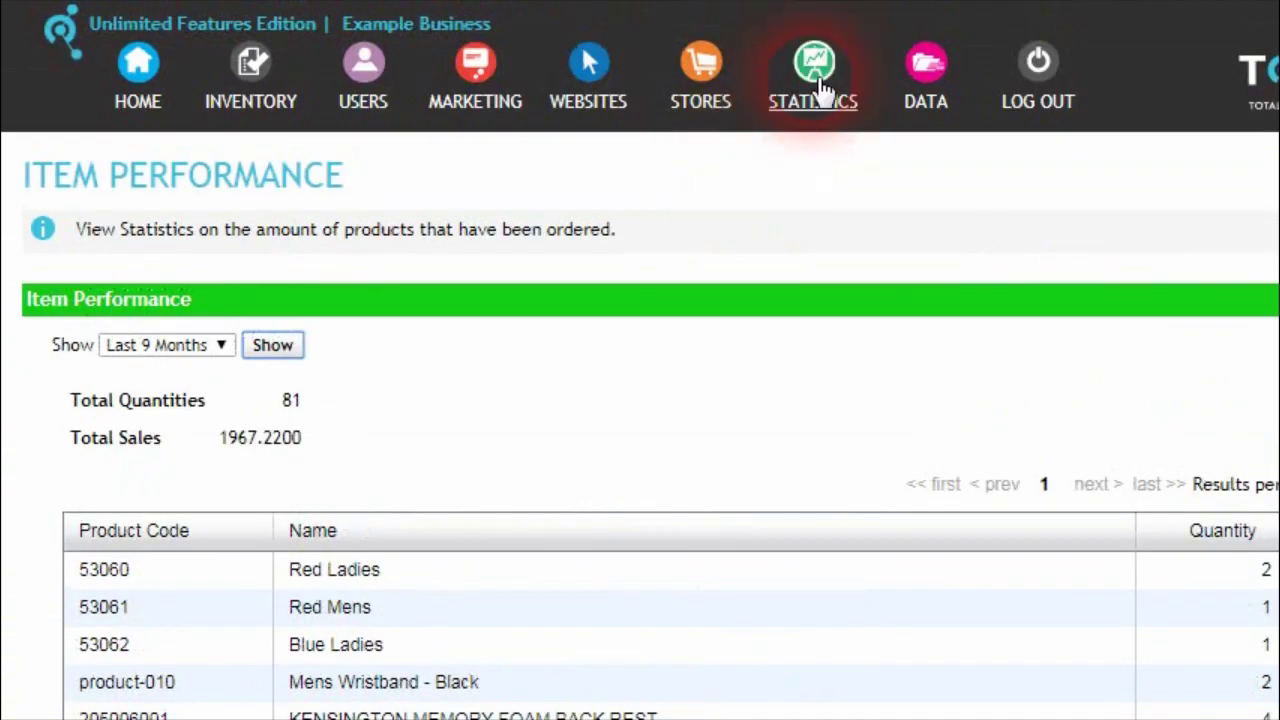
- Open the Category Performance statistics, show them for the last 6 months and check the available reporting periods
{"action": "left_click", "coordinate": [820, 90]}
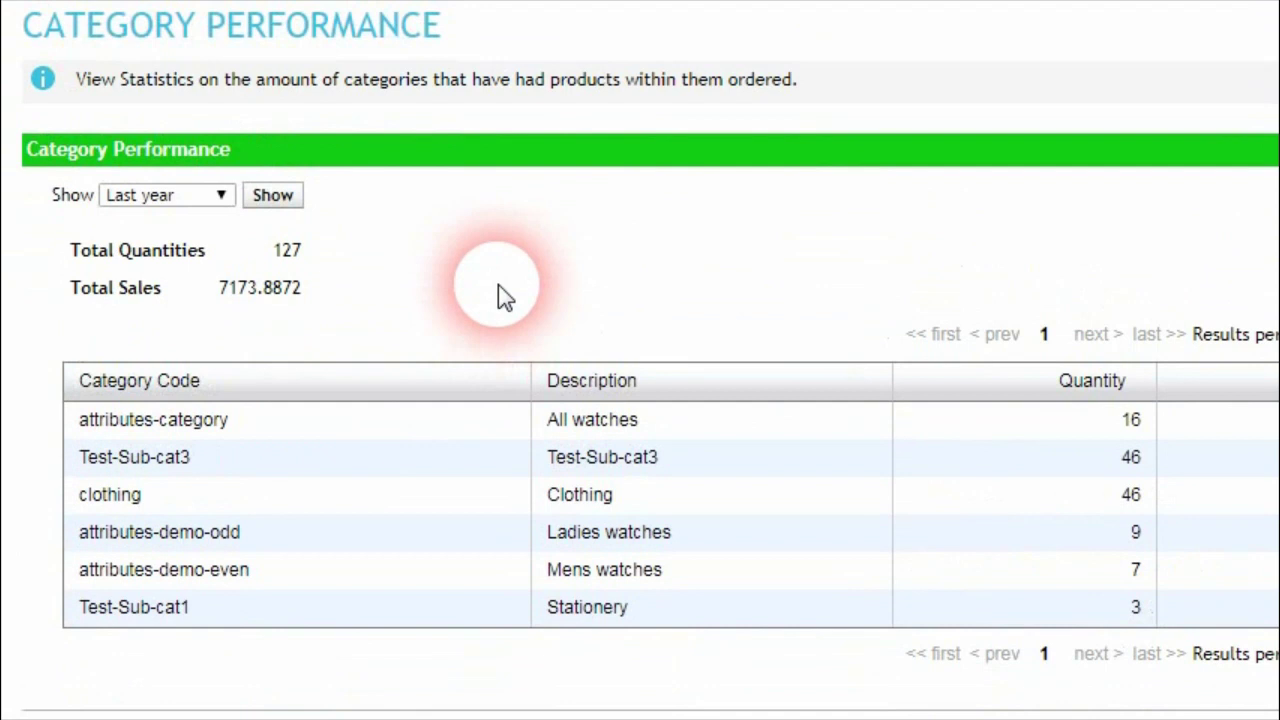
{"action": "left_click", "coordinate": [175, 200]}
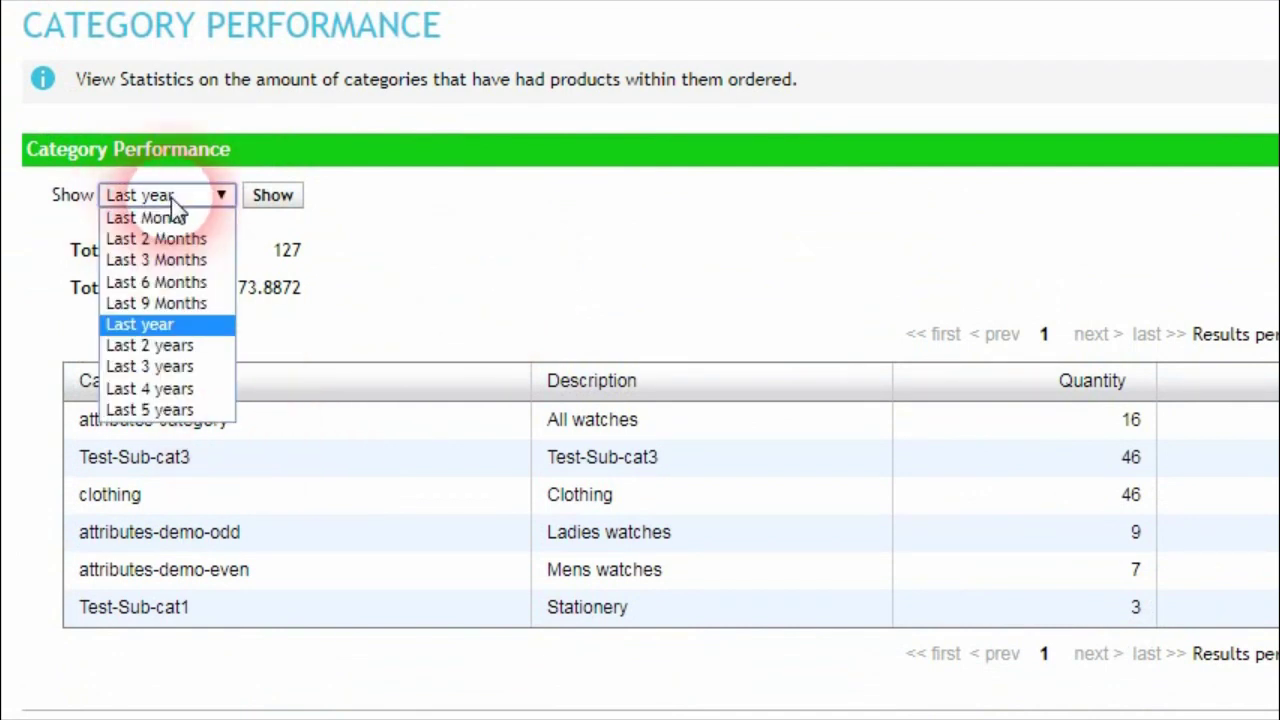
{"action": "left_click", "coordinate": [200, 283]}
{"action": "left_click", "coordinate": [272, 195]}
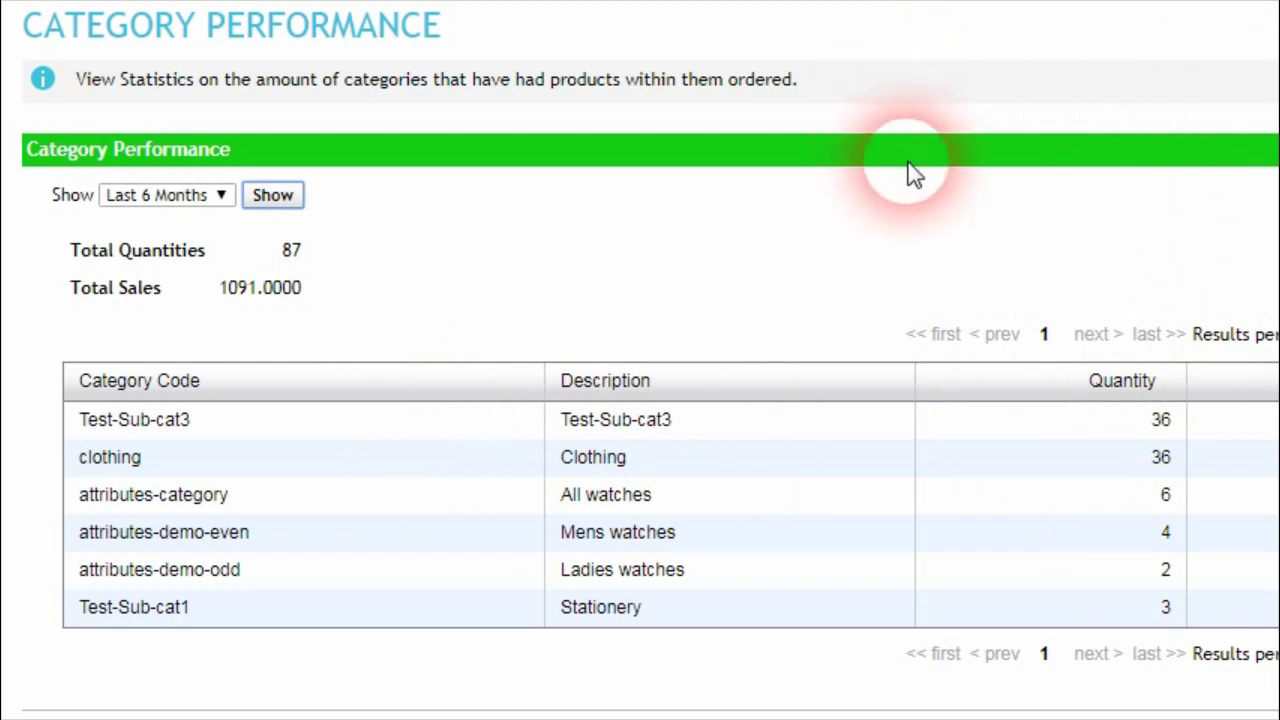
{"action": "scroll", "coordinate": [394, 434], "scroll_direction": "up", "scroll_amount": 2}
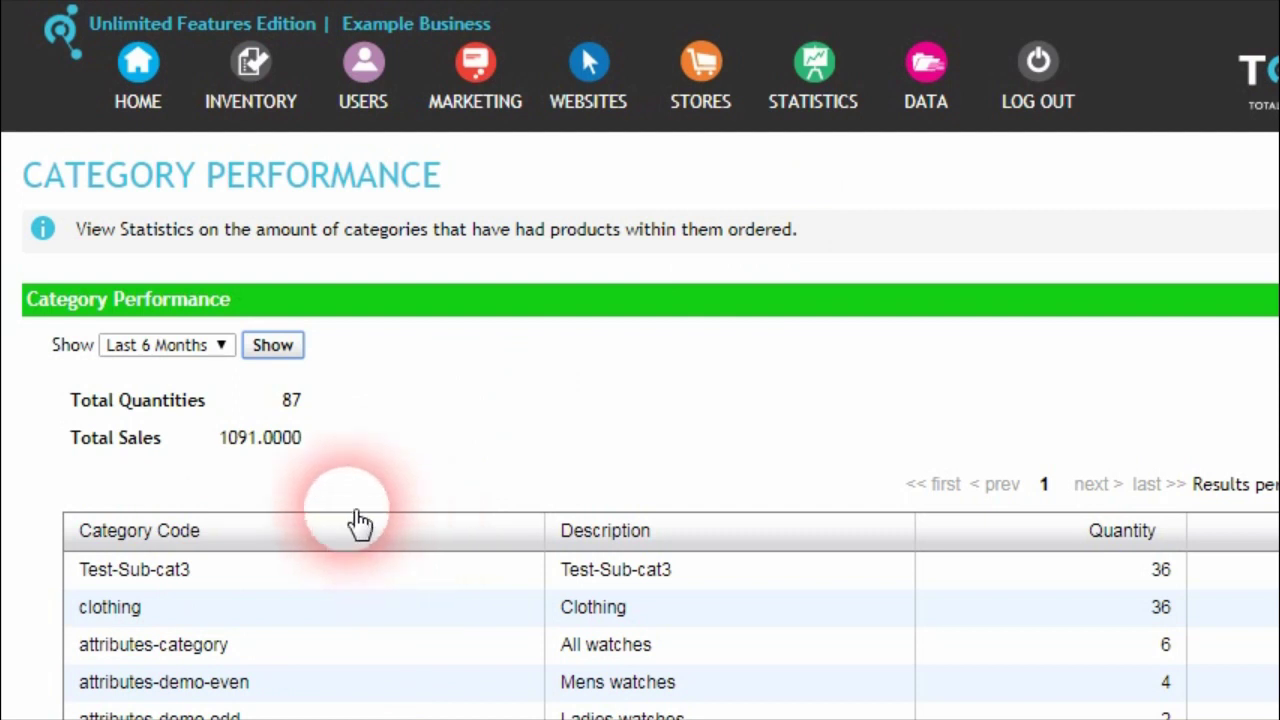
{"action": "left_click", "coordinate": [220, 350]}
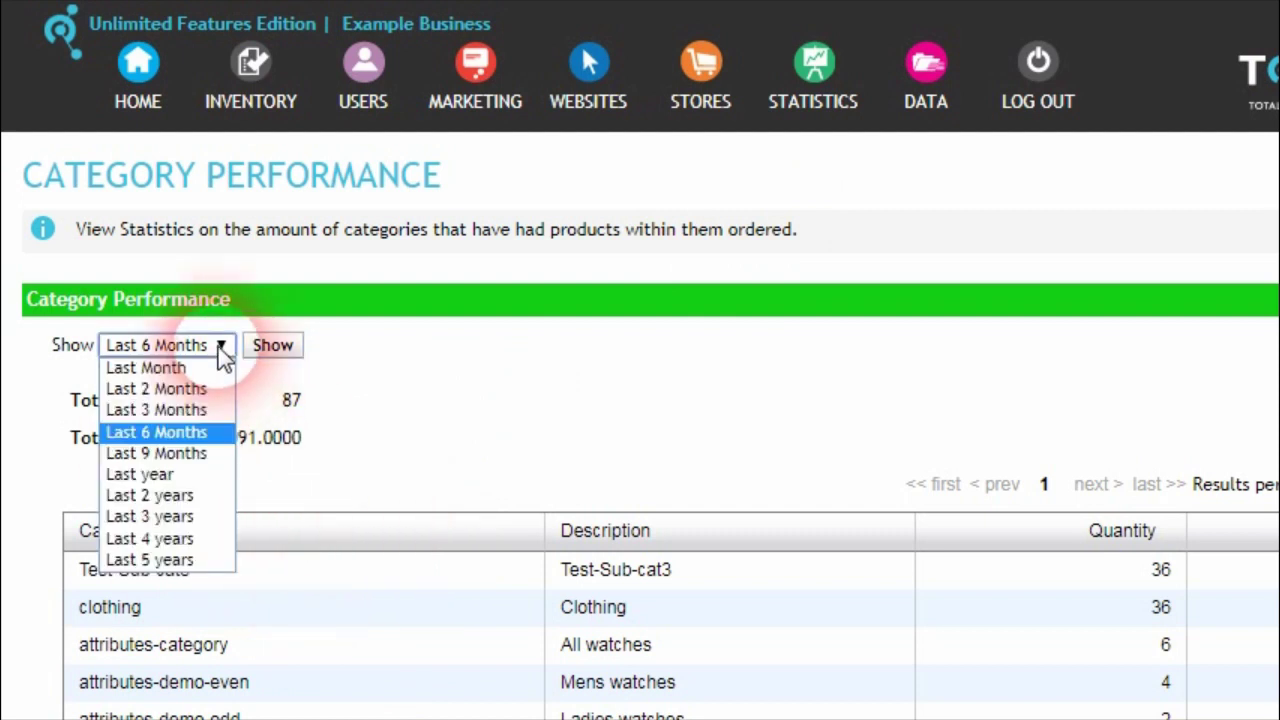
{"action": "left_click", "coordinate": [220, 350]}
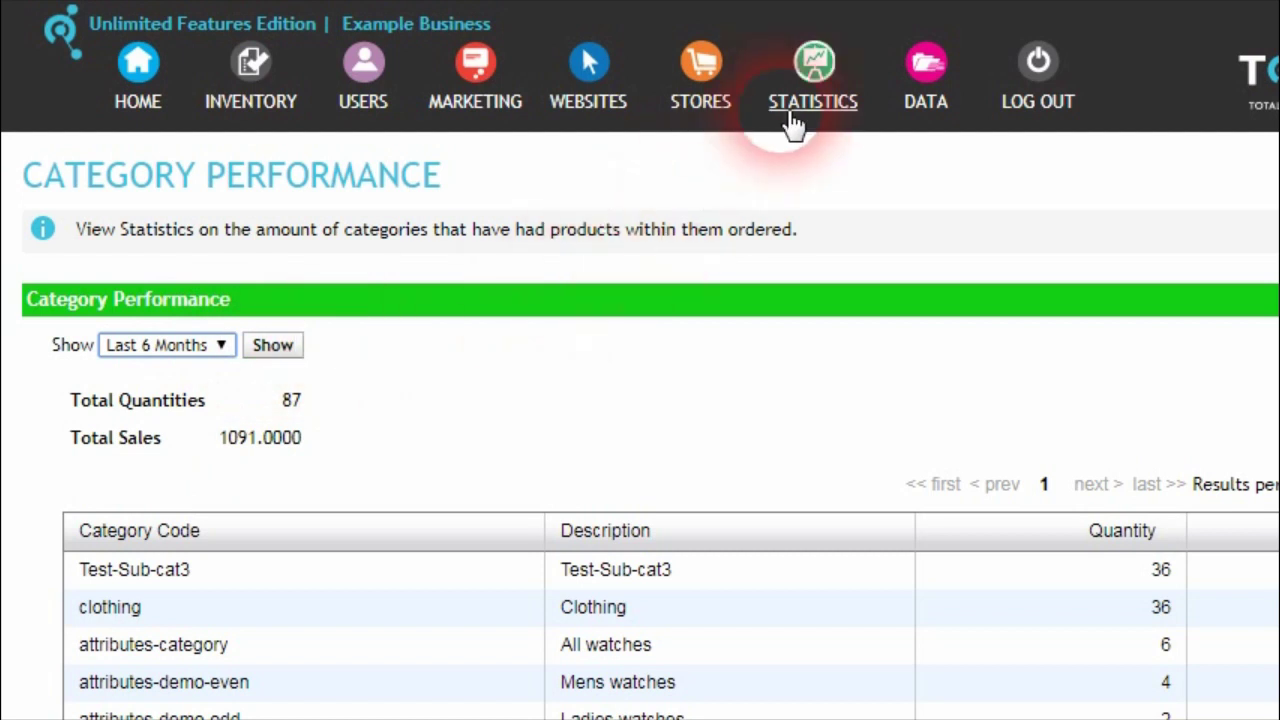
- Open the User Performance statistics and show the orders made by users over the last 5 years
{"action": "mouse_move", "coordinate": [790, 125]}
{"action": "left_click", "coordinate": [900, 195]}
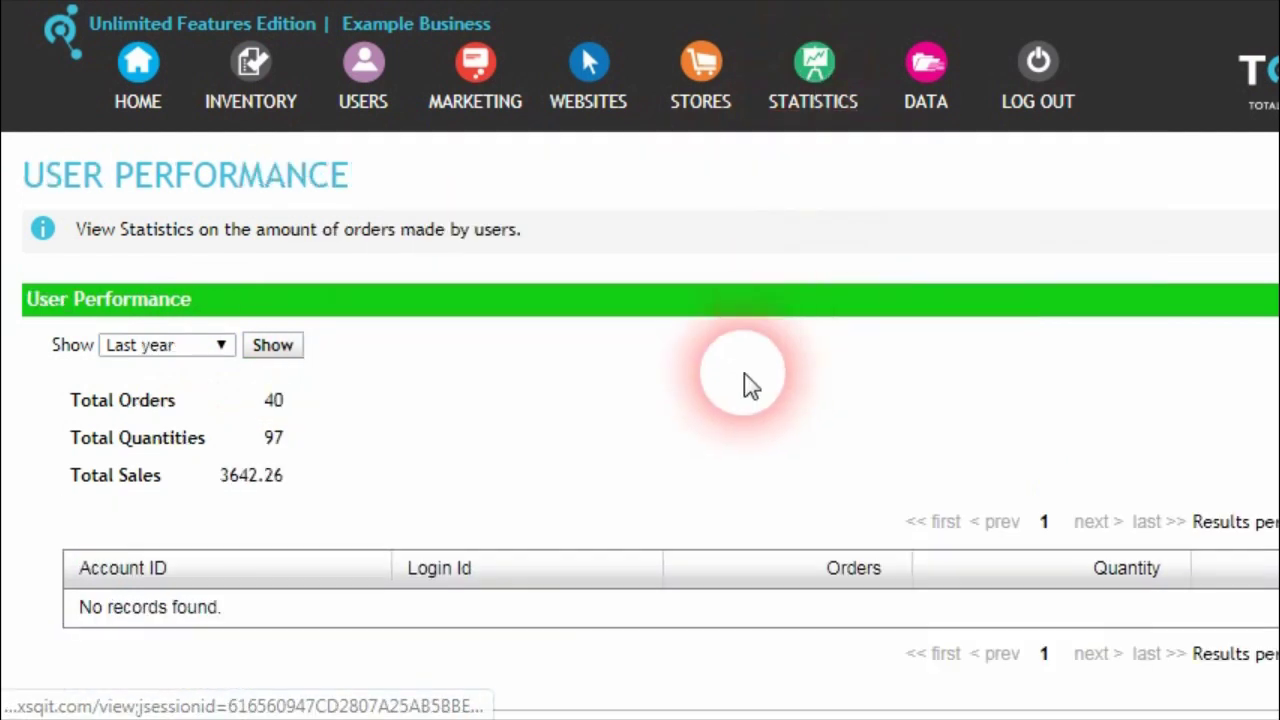
{"action": "left_click", "coordinate": [215, 345]}
{"action": "left_click", "coordinate": [195, 564]}
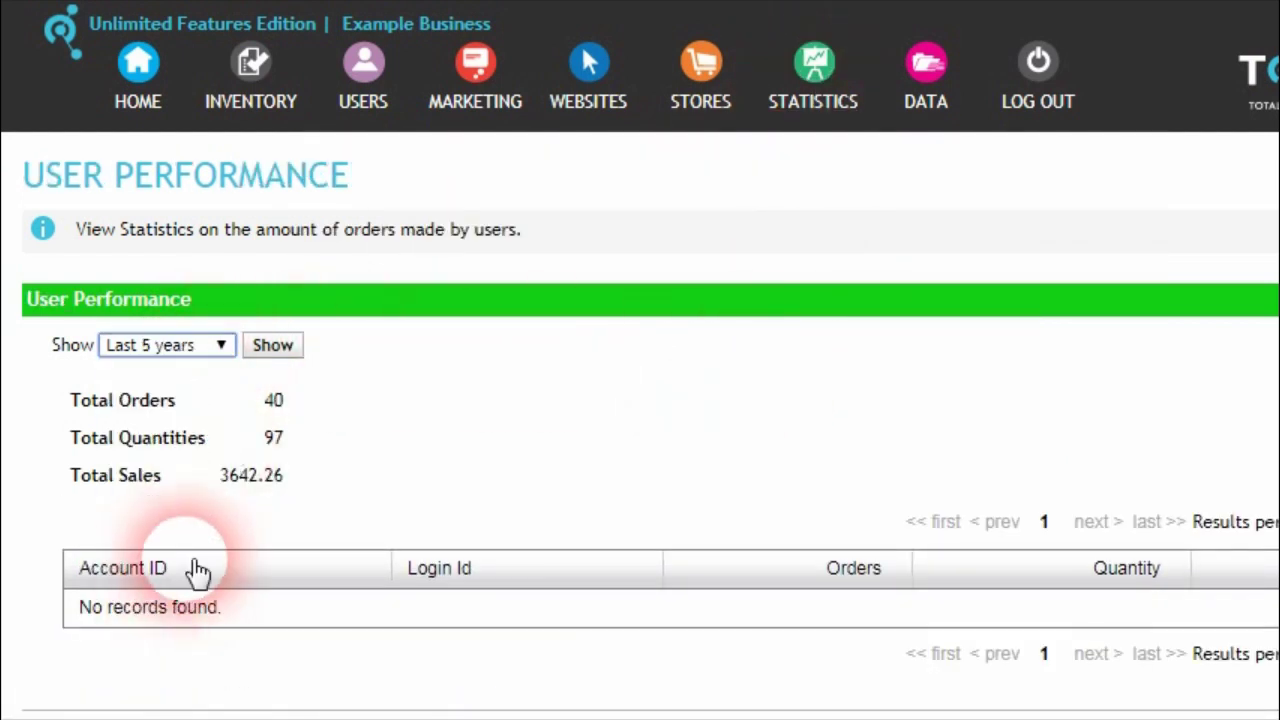
{"action": "left_click", "coordinate": [272, 345]}
{"action": "scroll", "coordinate": [614, 463], "scroll_direction": "down", "scroll_amount": 3}
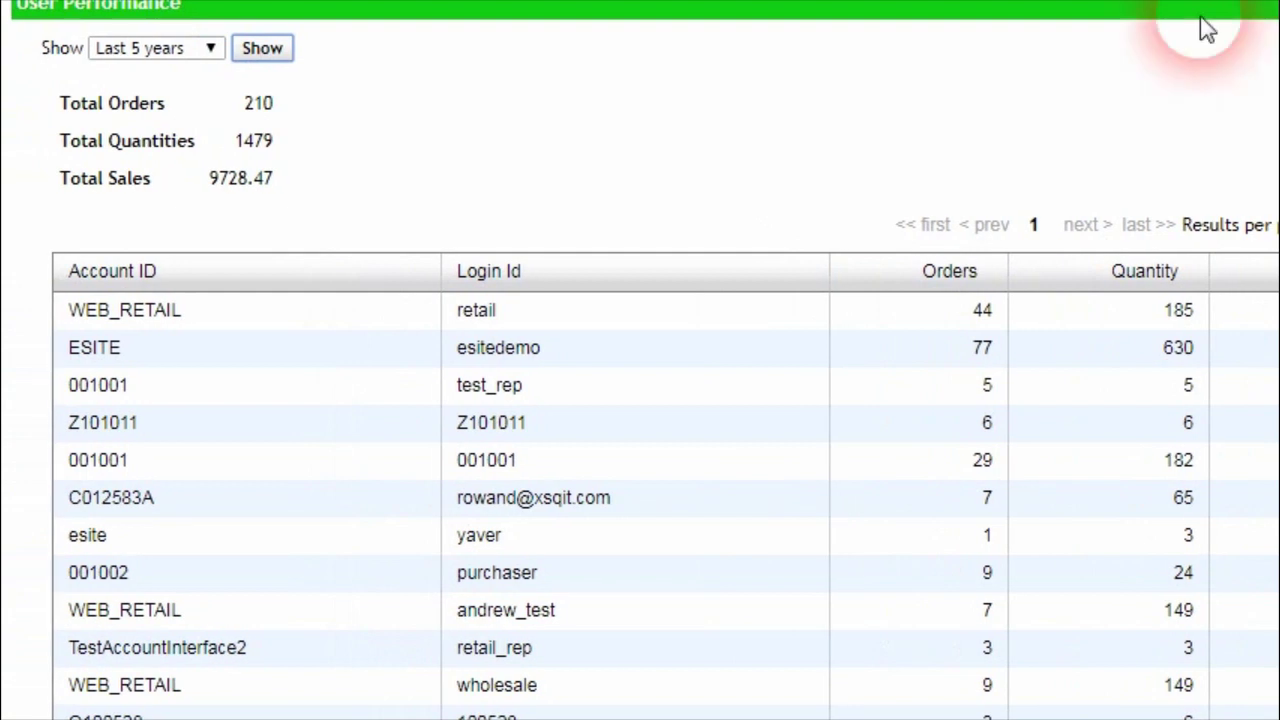
{"action": "left_click", "coordinate": [205, 62]}
{"action": "left_click", "coordinate": [140, 250]}
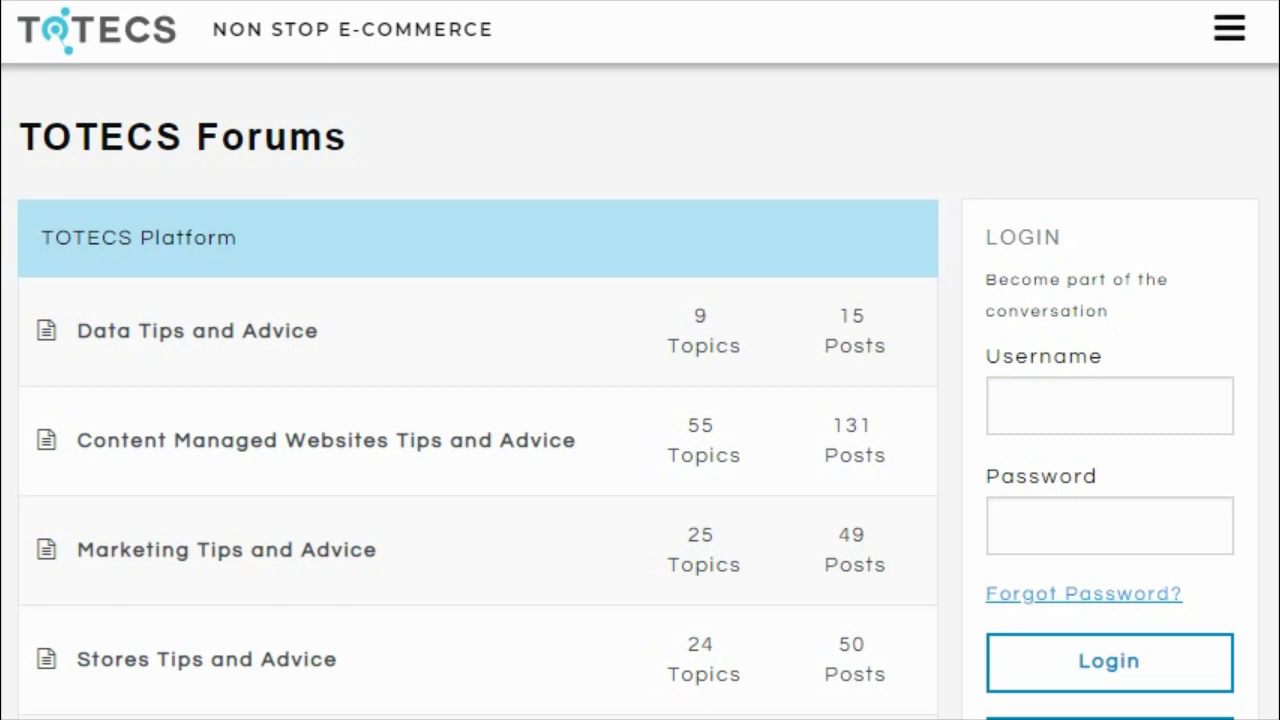
{"action": "left_click", "coordinate": [845, 662]}
{"action": "mouse_move", "coordinate": [1257, 71]}
{"action": "left_mouse_down"}
{"action": "mouse_move", "coordinate": [1262, 122]}
{"action": "mouse_move", "coordinate": [1257, 57]}
{"action": "left_mouse_up"}
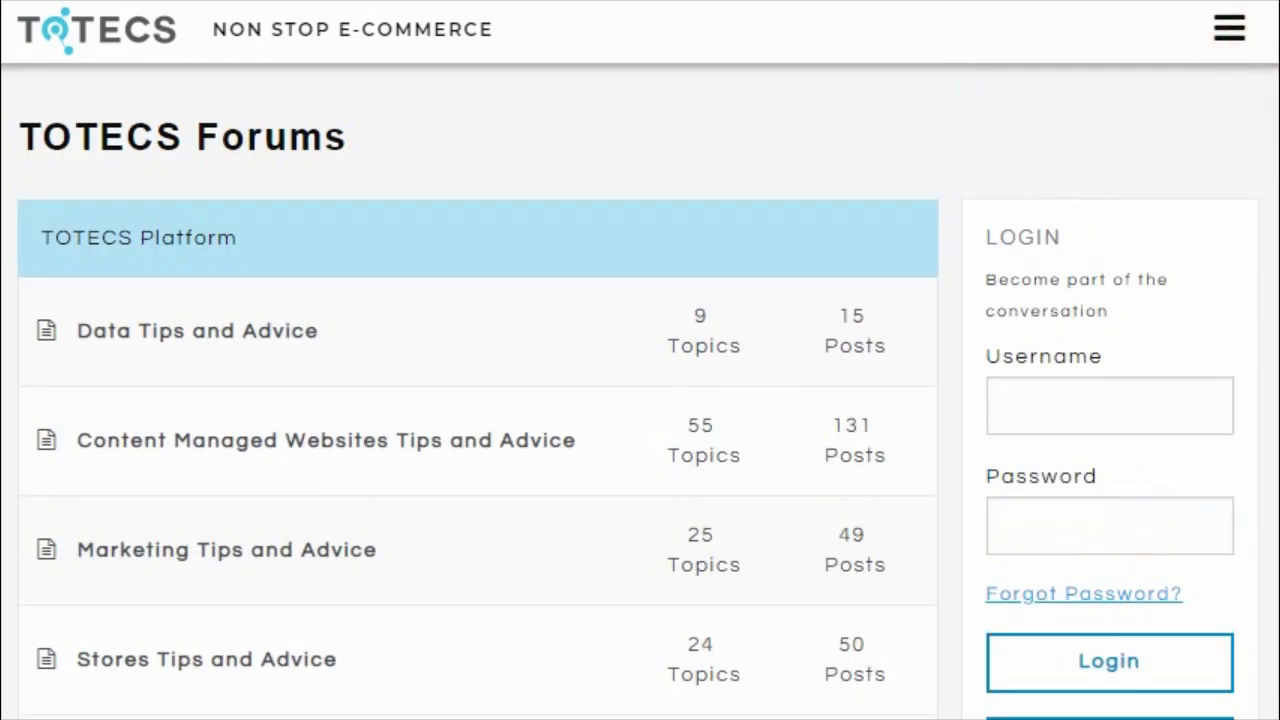